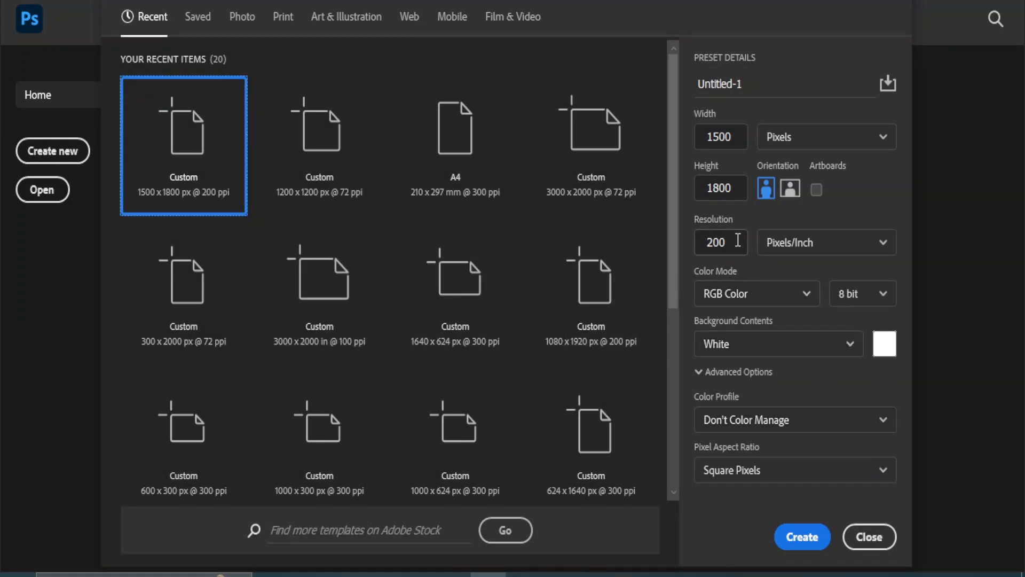
Create a new portrait document of 1500 x 1800 pixels at 200 pixels/inch with a white background
click(710, 241)
text(3)
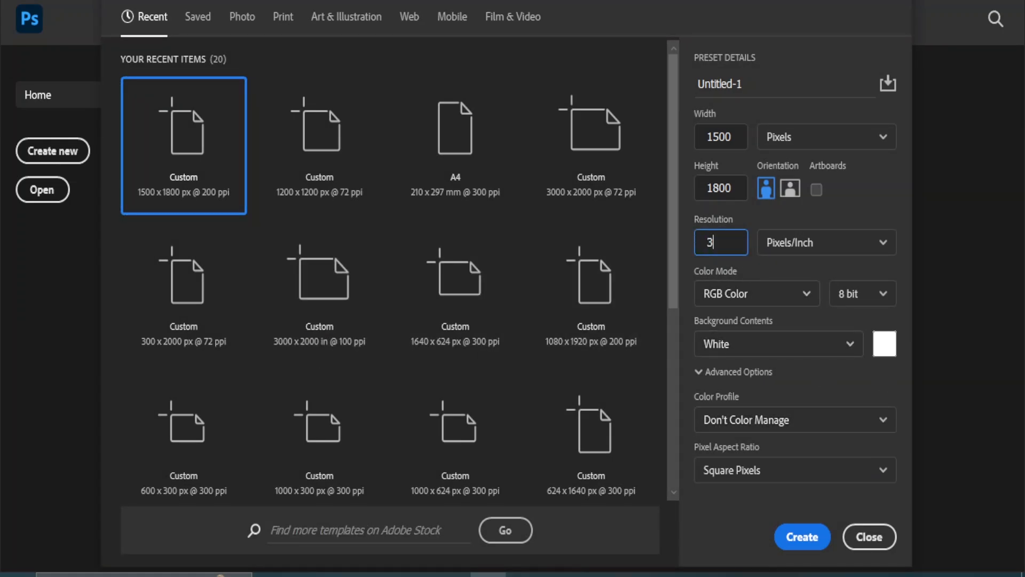
click(804, 538)
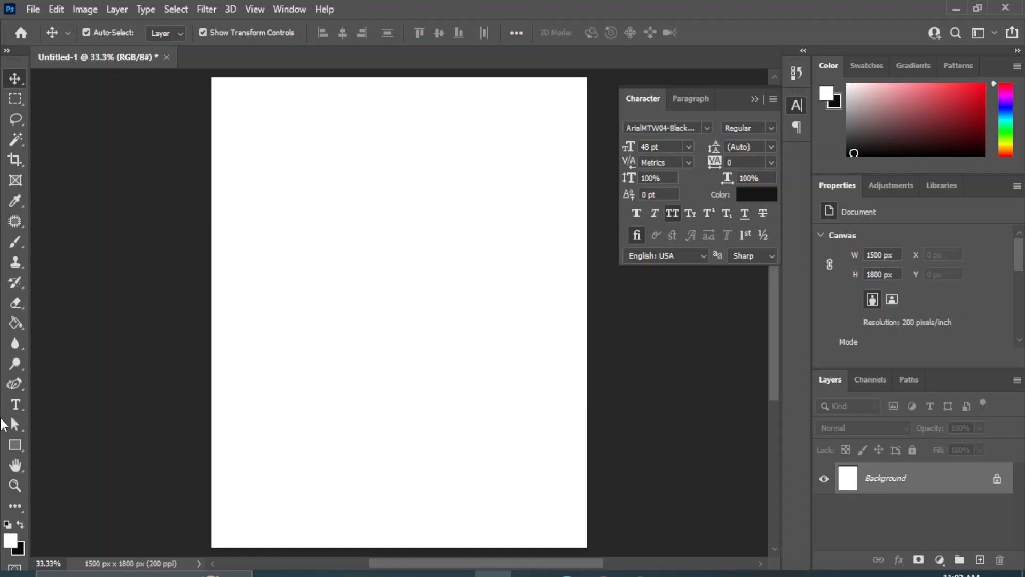
Draw a white rectangle shape of about 1506 x 1823 px covering the whole canvas
click(15, 444)
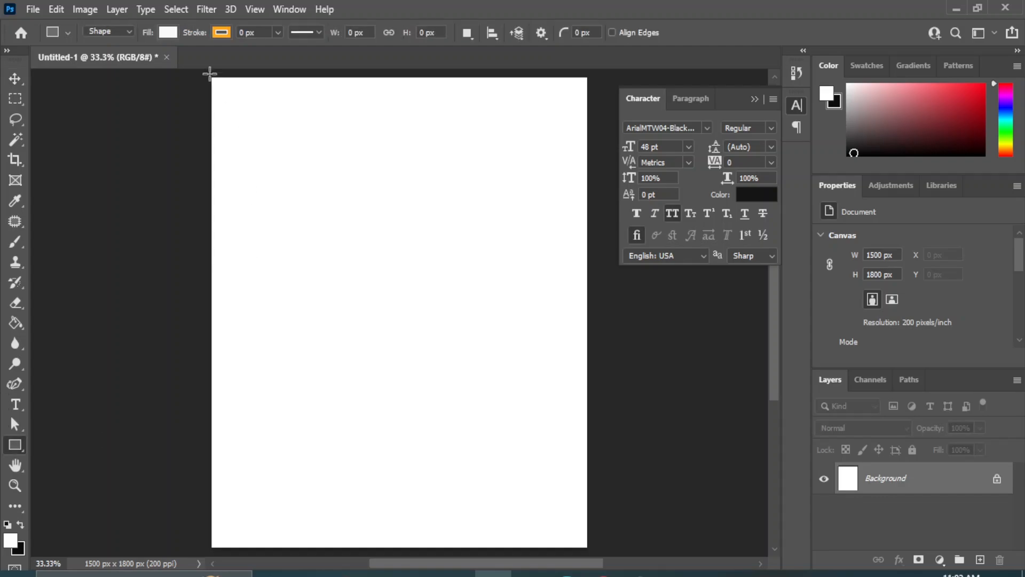
drag(209, 73, 587, 549)
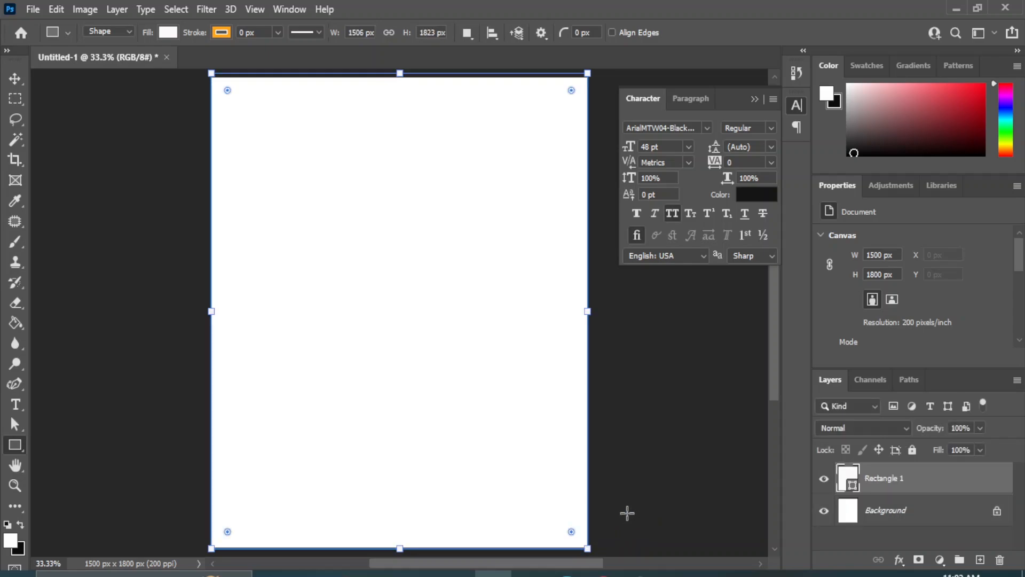
click(11, 79)
click(661, 404)
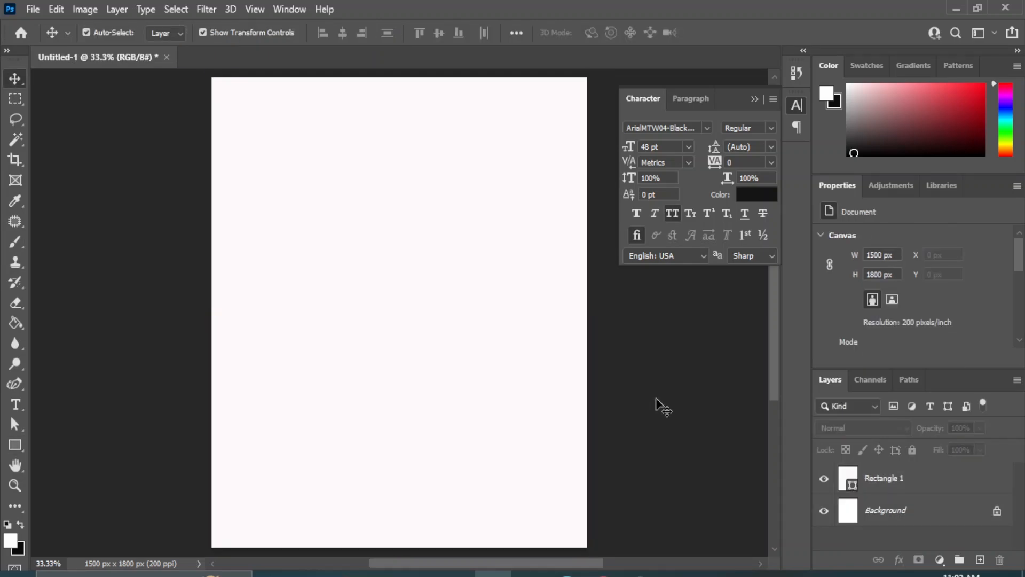
Place Lays-Chips-PNG-Image from the image folder, scaled down to about 864 x 1094 px in the middle of the canvas
click(491, 521)
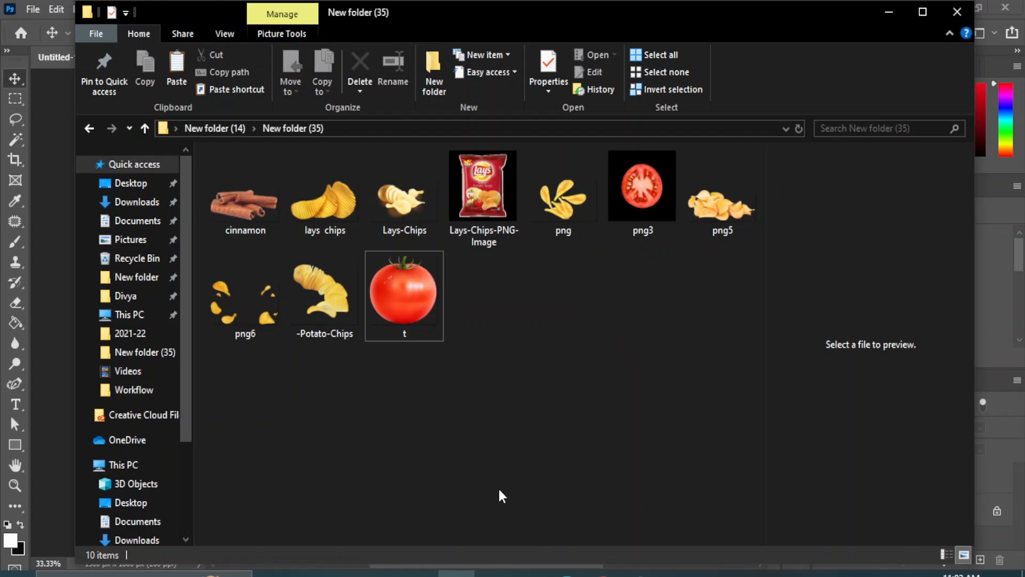
drag(491, 191, 404, 369)
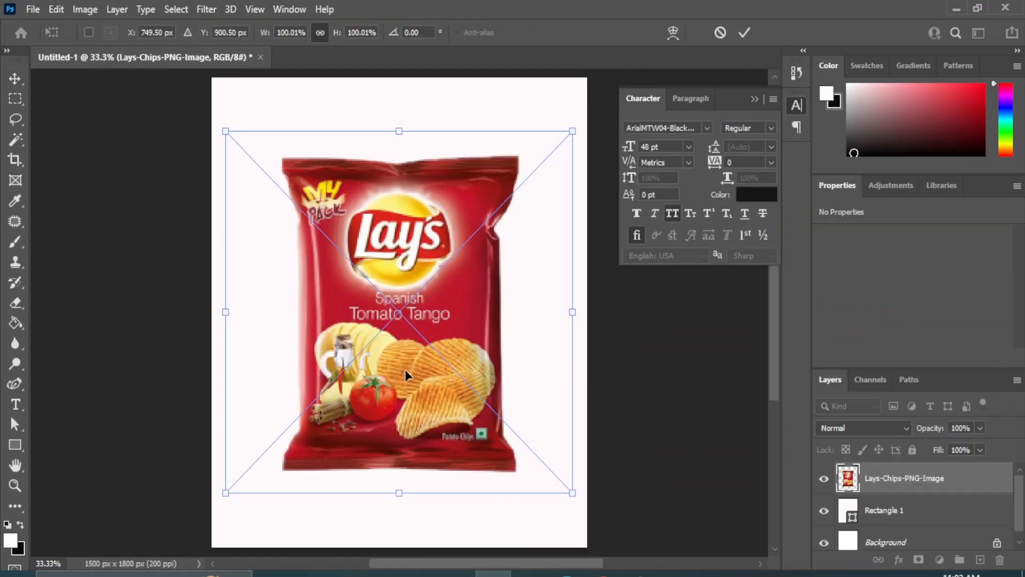
drag(571, 131, 526, 181)
drag(226, 181, 247, 203)
drag(310, 345, 325, 332)
click(15, 79)
click(698, 411)
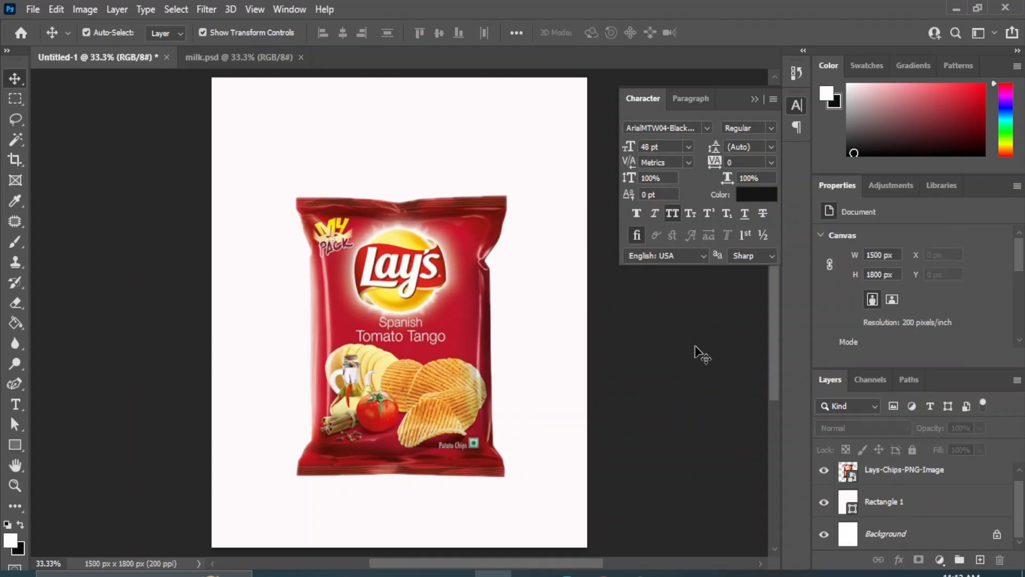
Fill the background rectangle with the orange to dark red gradient preset
click(550, 133)
scroll(955, 331, down, 1)
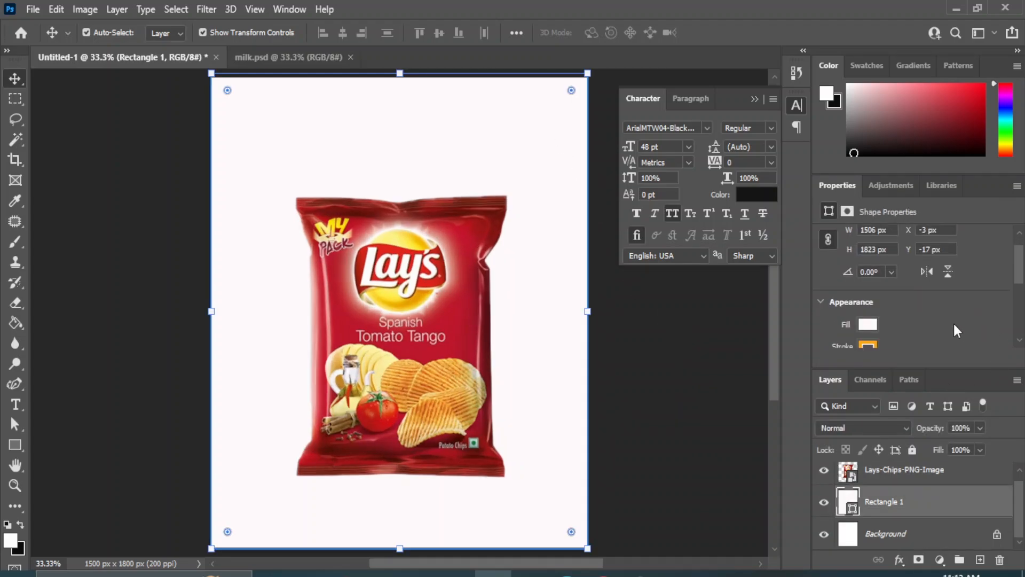
click(868, 326)
click(878, 332)
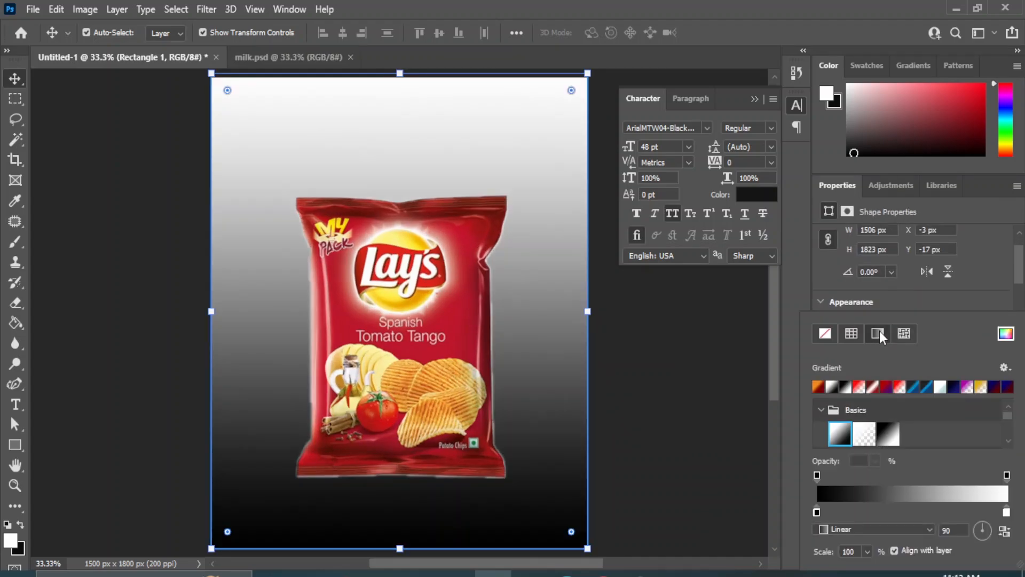
click(817, 388)
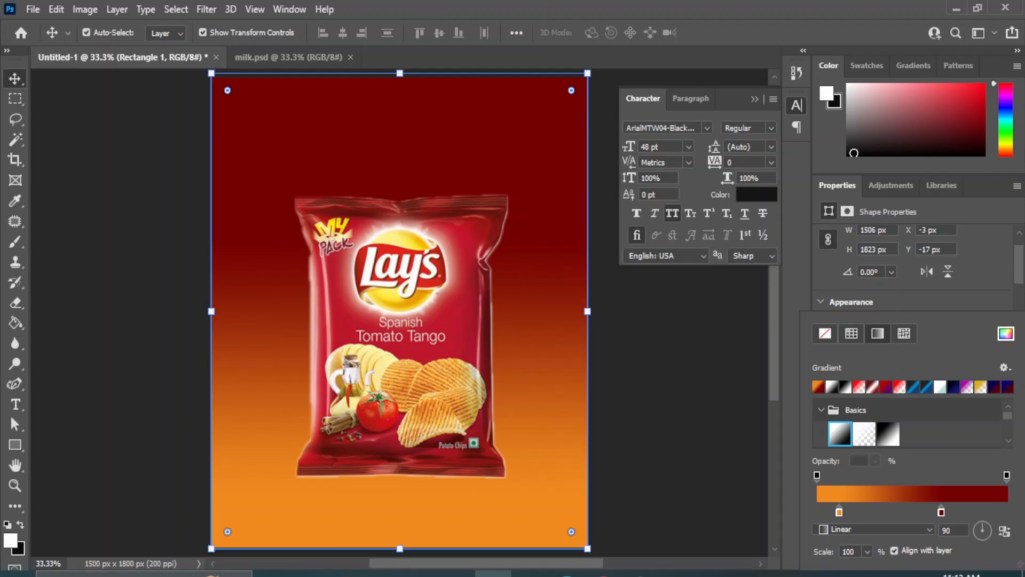
Make the rectangle's gradient radial and spread its orange and dark red color stops for a soft glow behind the packet
click(839, 512)
click(930, 530)
click(853, 524)
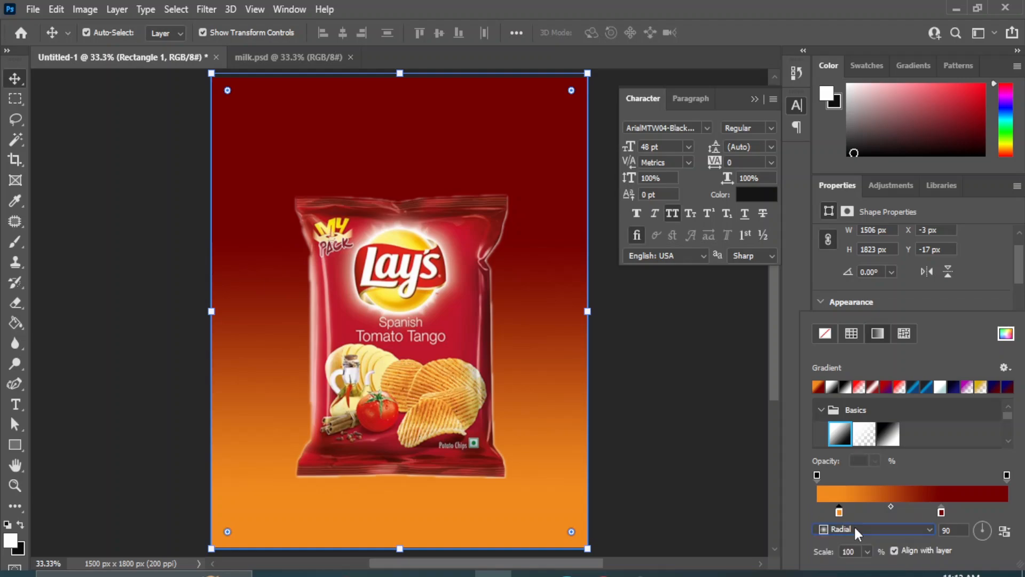
drag(838, 511, 889, 509)
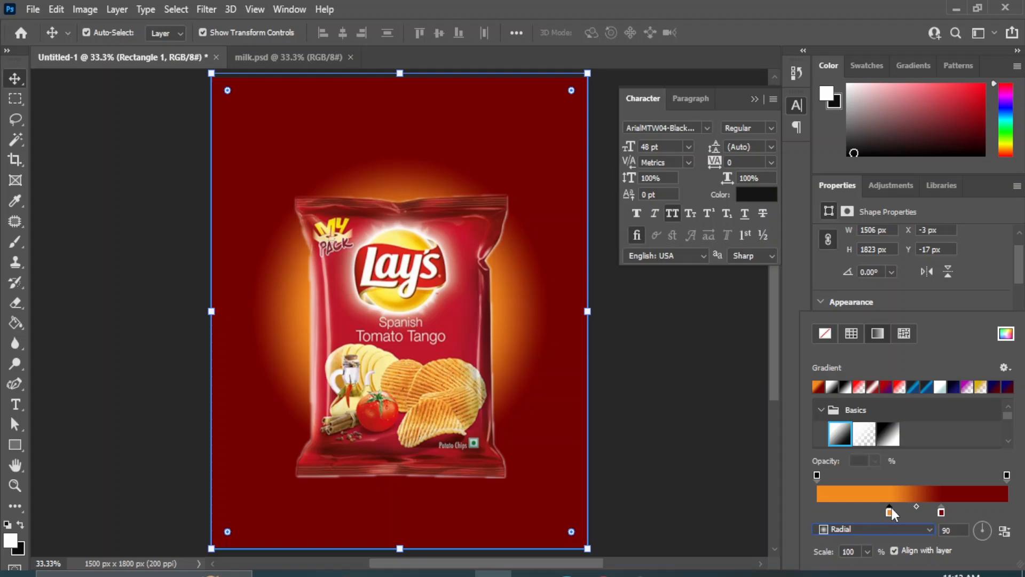
drag(891, 509, 855, 512)
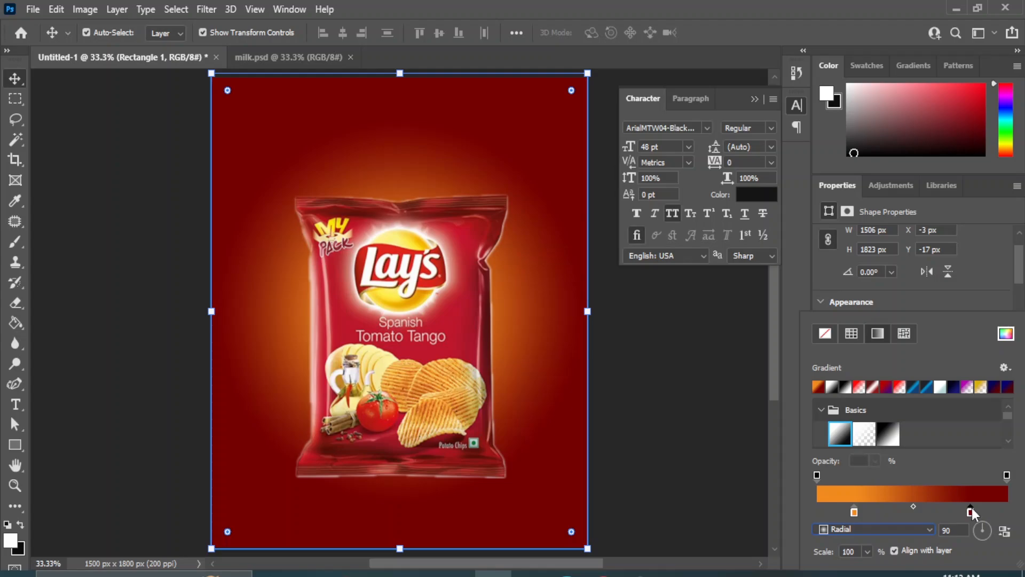
drag(972, 510, 983, 511)
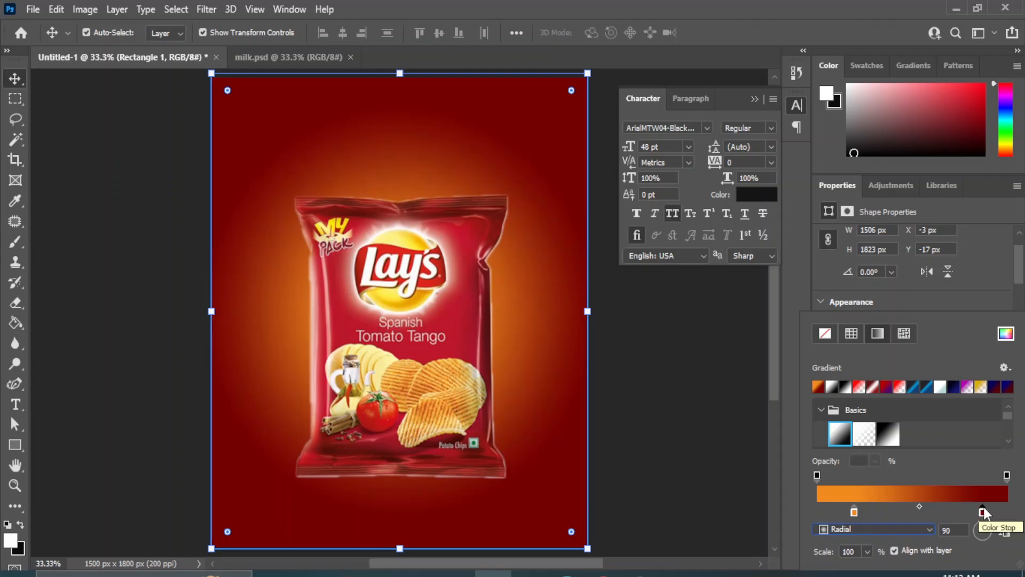
click(674, 348)
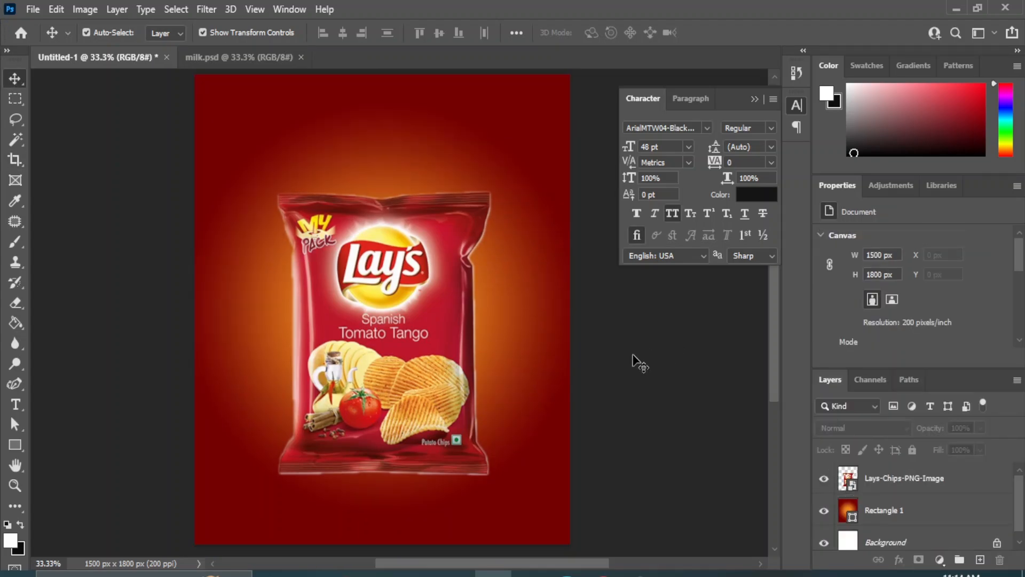
Place the png5 chips image and enlarge it to about 1131 px wide in the canvas's lower left corner
click(483, 507)
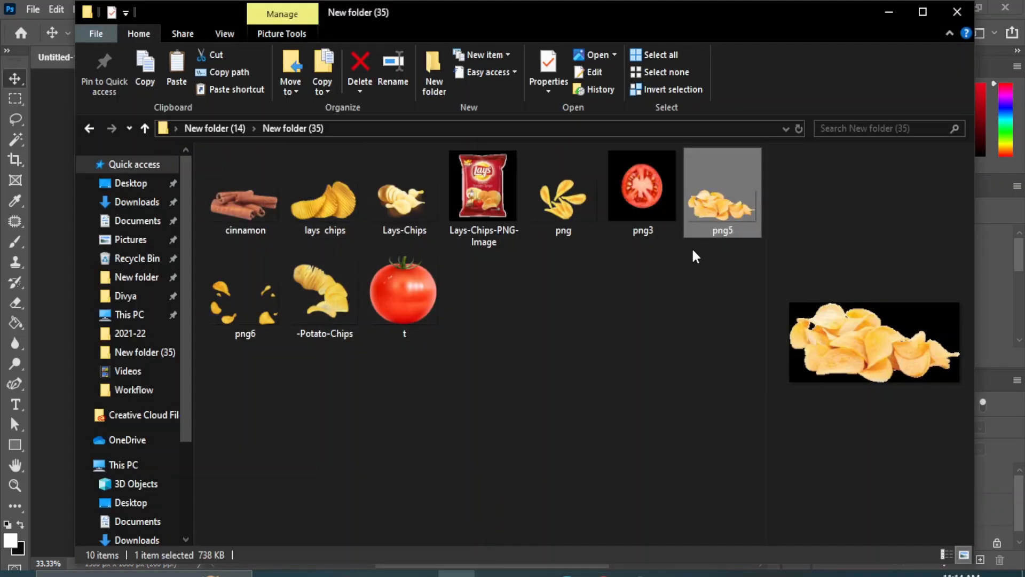
drag(727, 216, 234, 544)
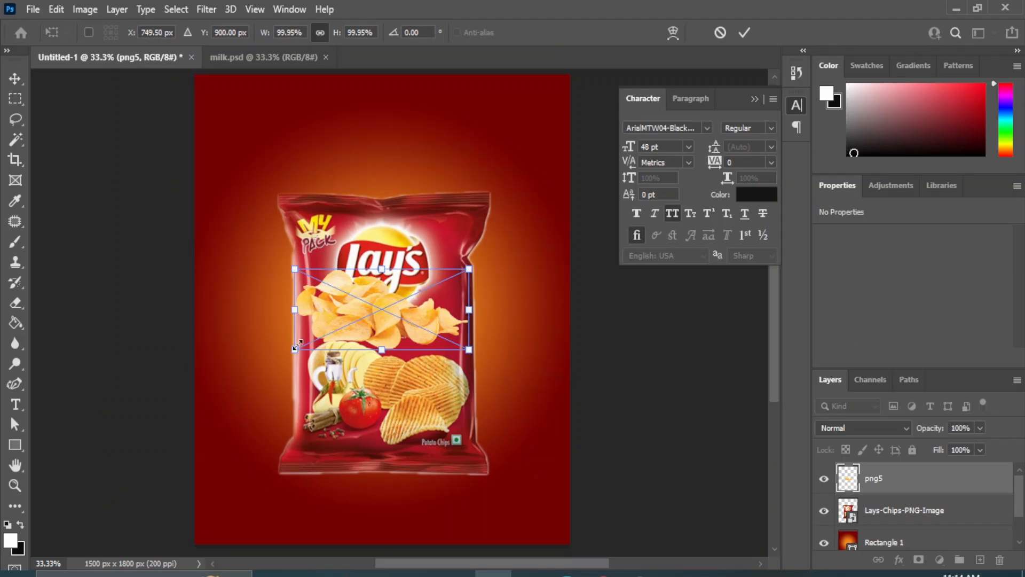
drag(253, 378, 232, 402)
drag(266, 312, 217, 481)
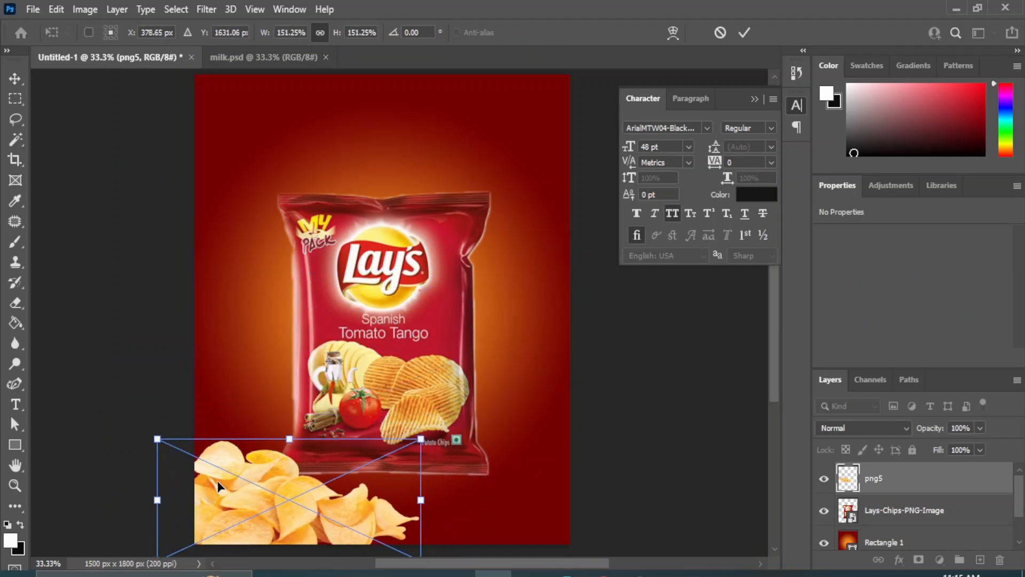
drag(415, 445, 442, 428)
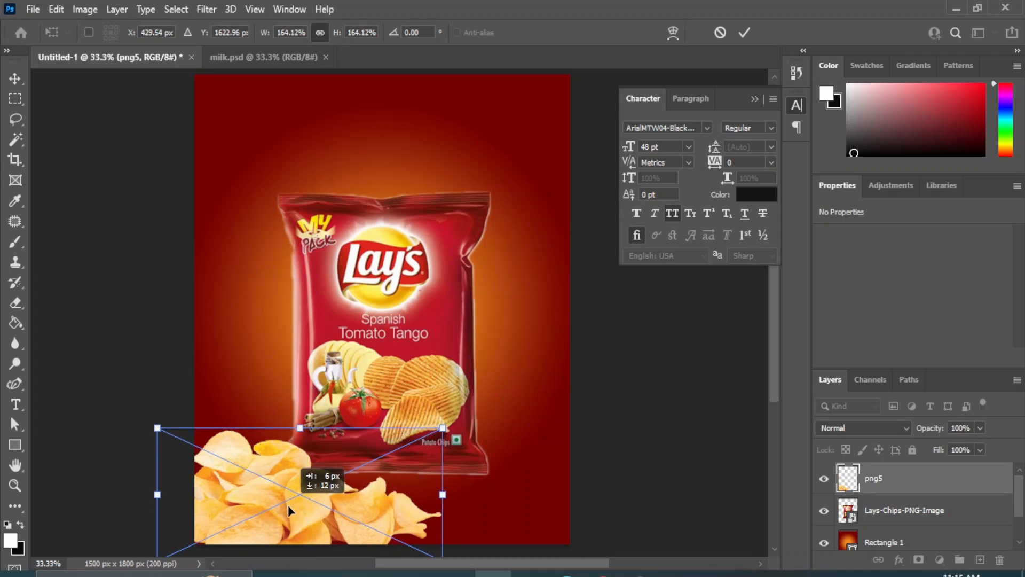
drag(287, 504, 294, 511)
click(16, 80)
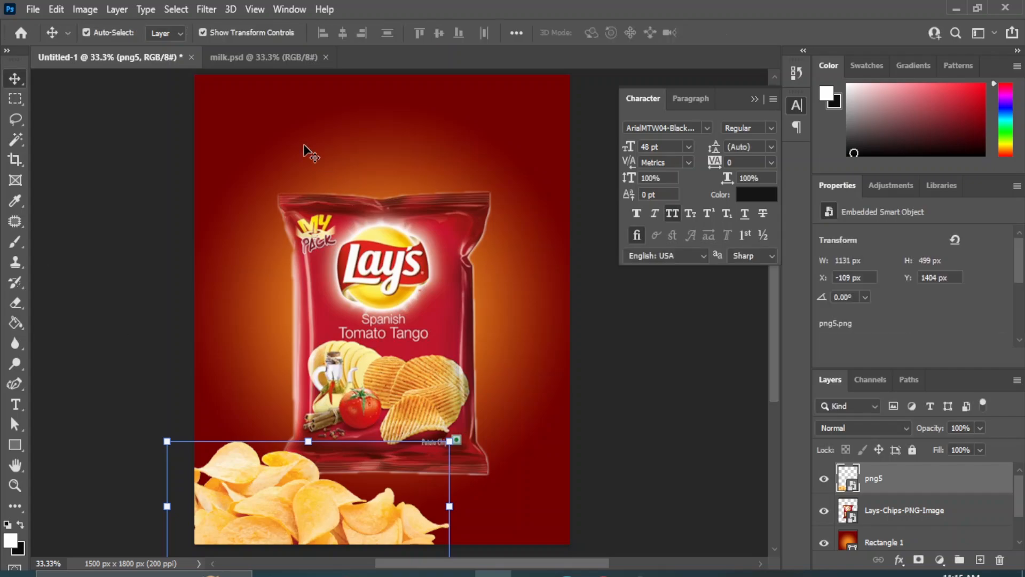
Apply a slight Gaussian Blur to the pile of chips
click(205, 9)
mouse_move(387, 213)
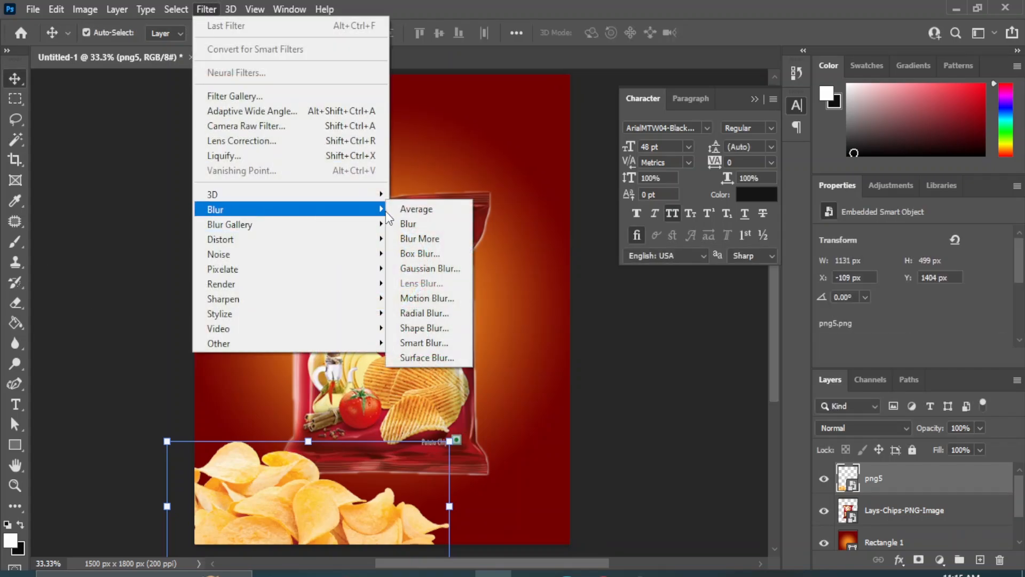
click(430, 268)
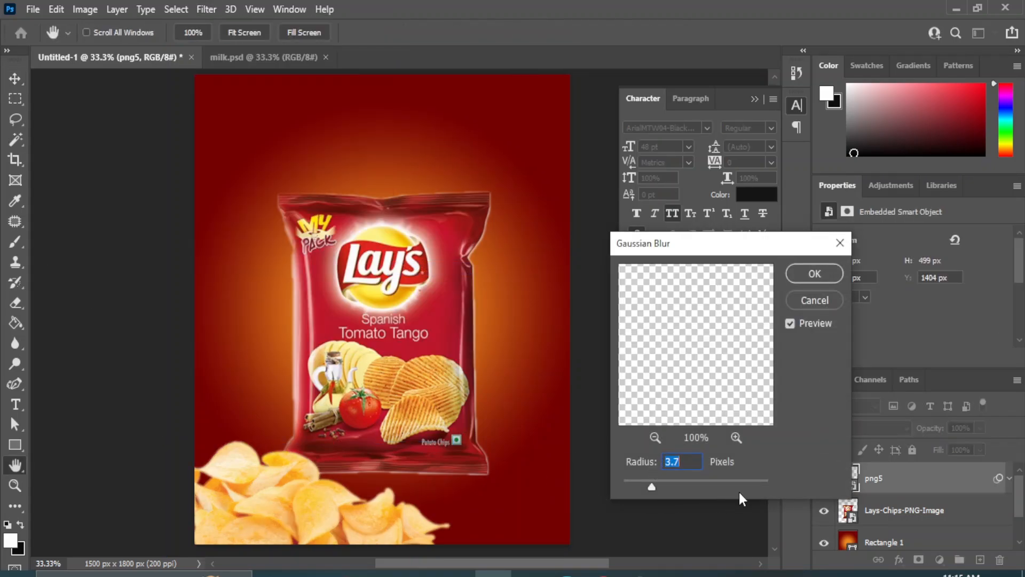
drag(651, 487, 645, 486)
click(815, 273)
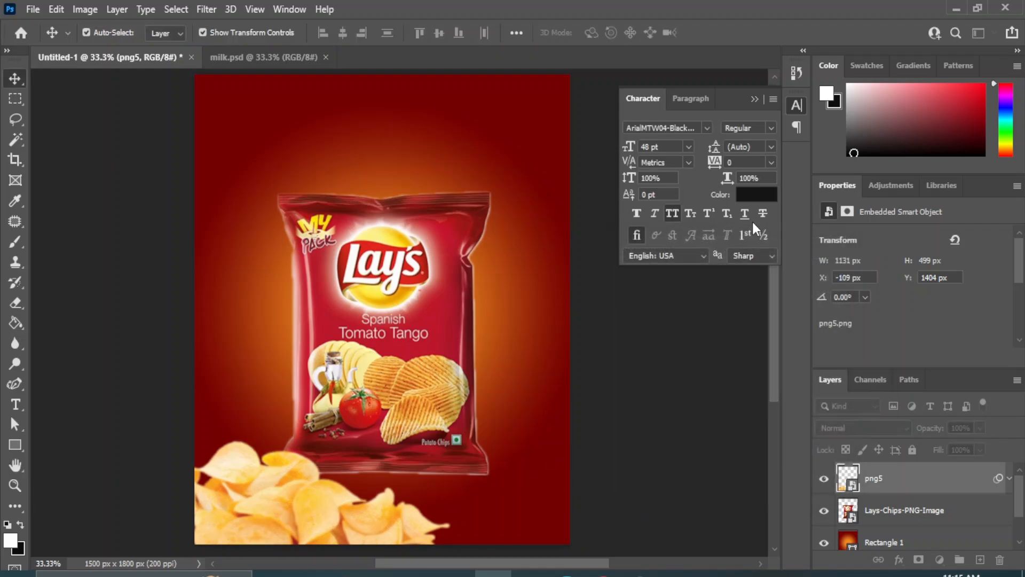
Duplicate the blurred chips layer and flip the copy horizontally in the canvas's lower right area
drag(938, 484, 980, 559)
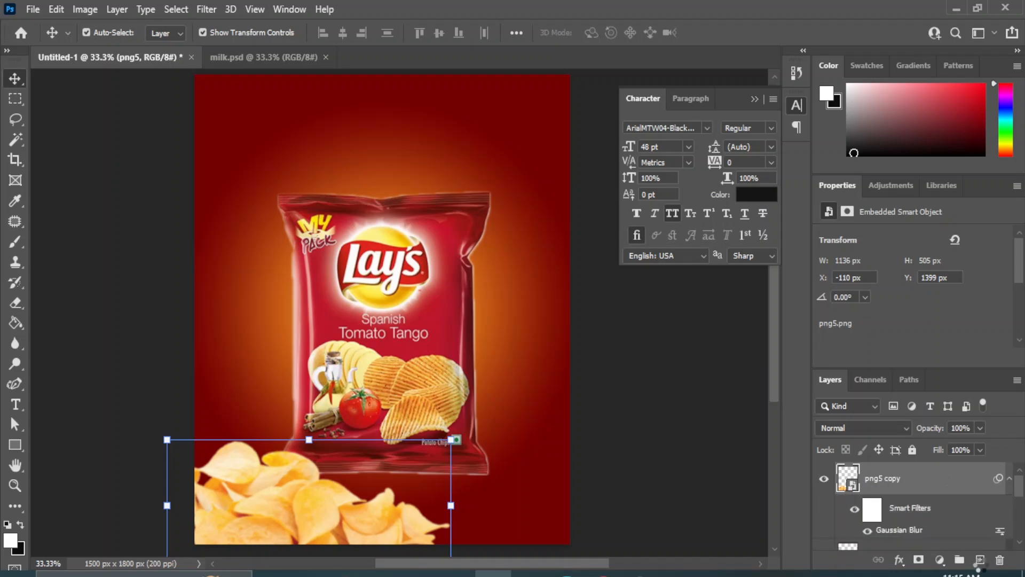
drag(259, 510, 413, 500)
key(ctrl+t)
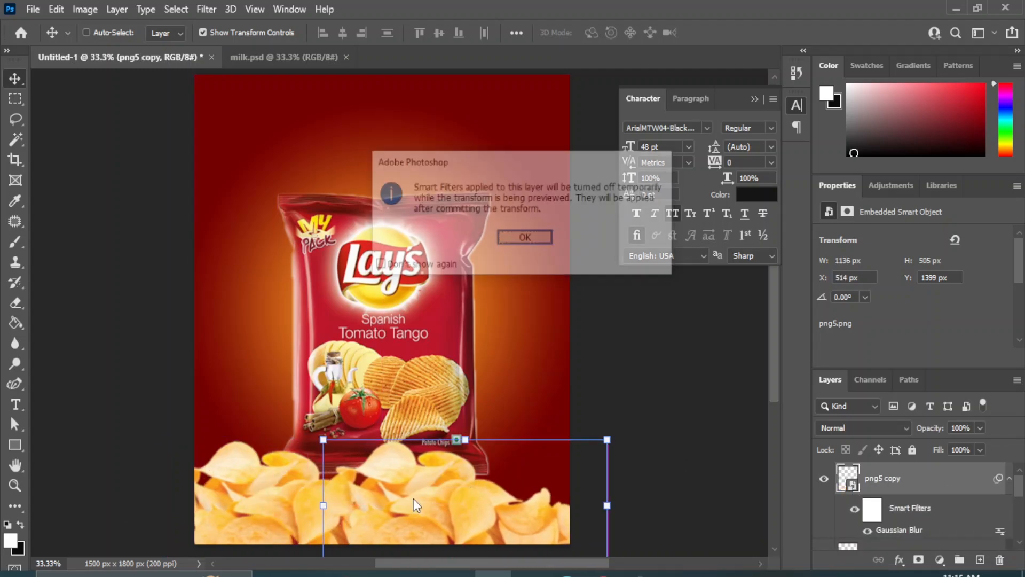
click(525, 238)
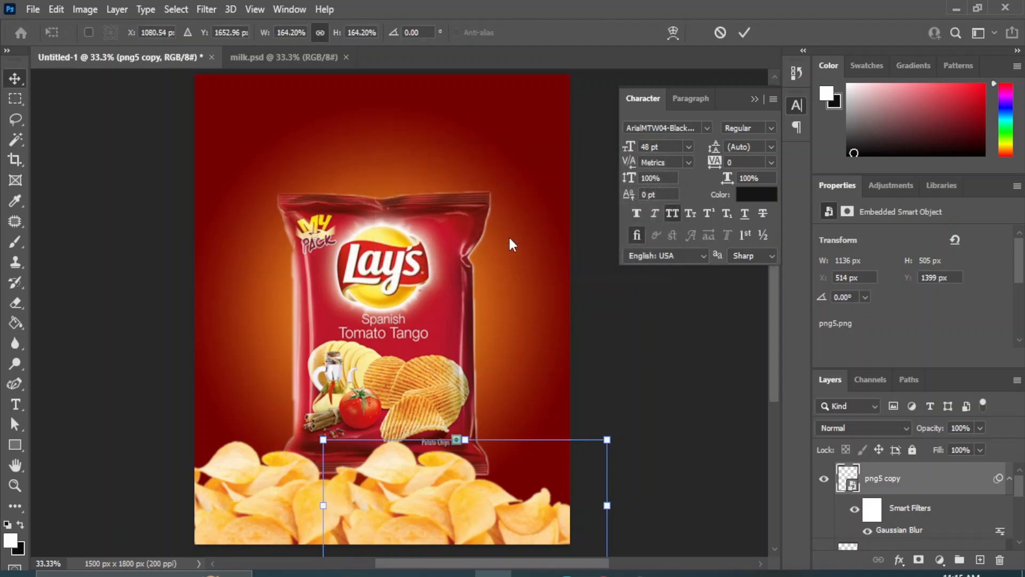
right_click(405, 468)
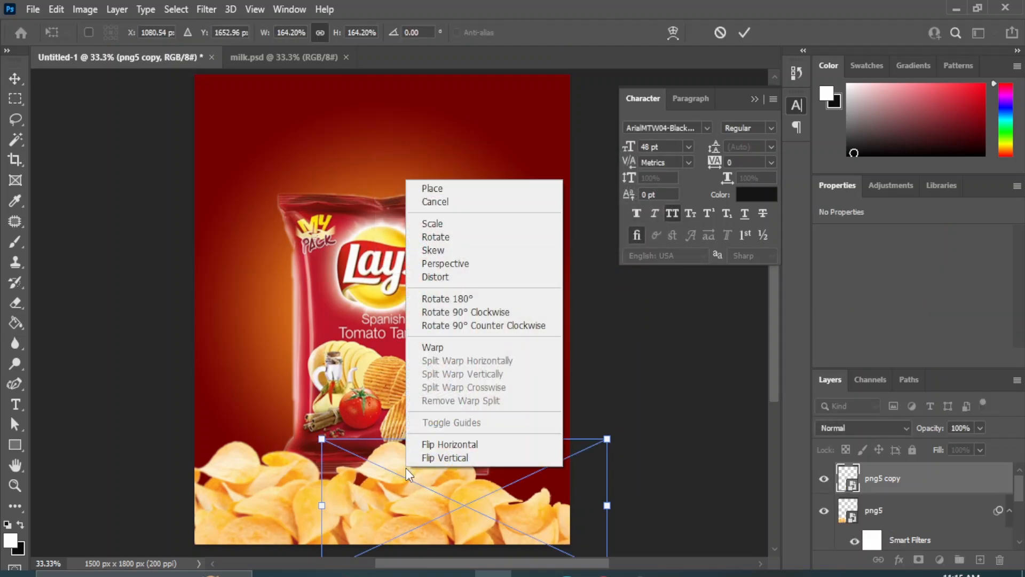
click(464, 443)
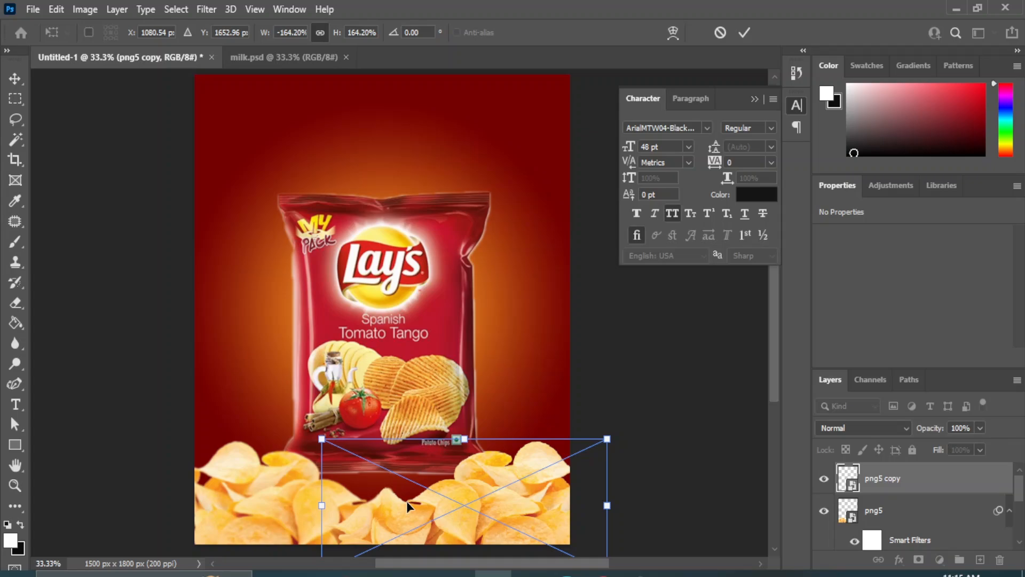
Shift the flipped chips copy to the right, to an X position of about 811 px, so it mirrors the original pile
key(shift+Right)
key(shift+Right)
key(shift+Right)
key(shift+Right)
key(shift+Right)
key(shift+Right)
key(shift+Right)
key(shift+Right)
key(shift+Right)
key(shift+Right)
key(shift+Right)
key(shift+Right)
key(shift+Right)
key(shift+Right)
key(shift+Right)
key(shift+Right)
key(shift+Right)
key(shift+Right)
key(shift+Right)
key(shift+Right)
key(shift+Right)
key(shift+Right)
key(shift+Right)
key(shift+Right)
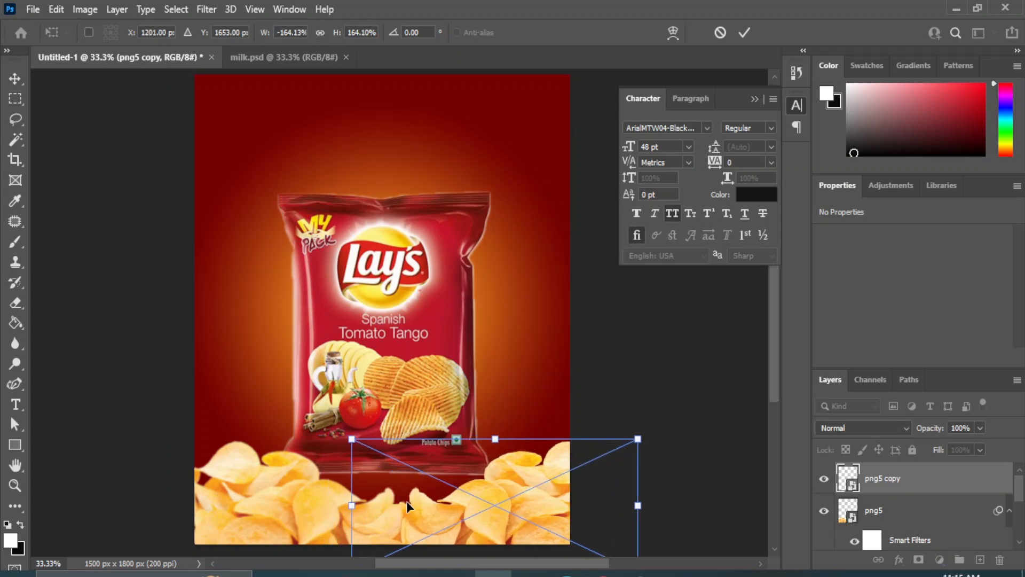
key(shift+Right)
key(shift+Right)
key(shift+Right)
key(shift+Right)
key(shift+Right)
key(shift+Right)
key(shift+Right)
key(shift+Right)
key(shift+Right)
key(shift+Right)
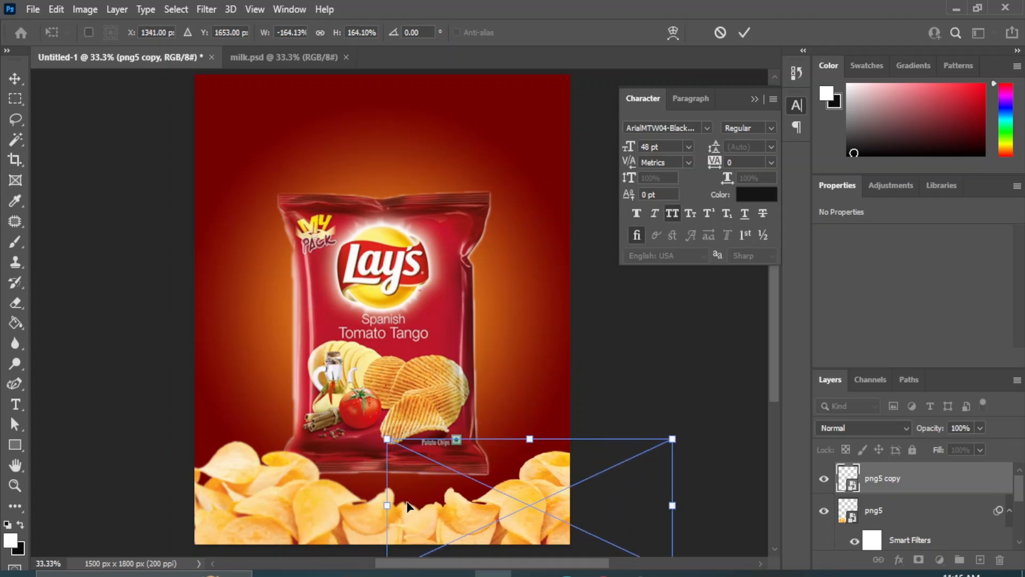
key(shift+Right)
key(shift+Right)
key(shift+Right)
key(shift+Right)
key(shift+Right)
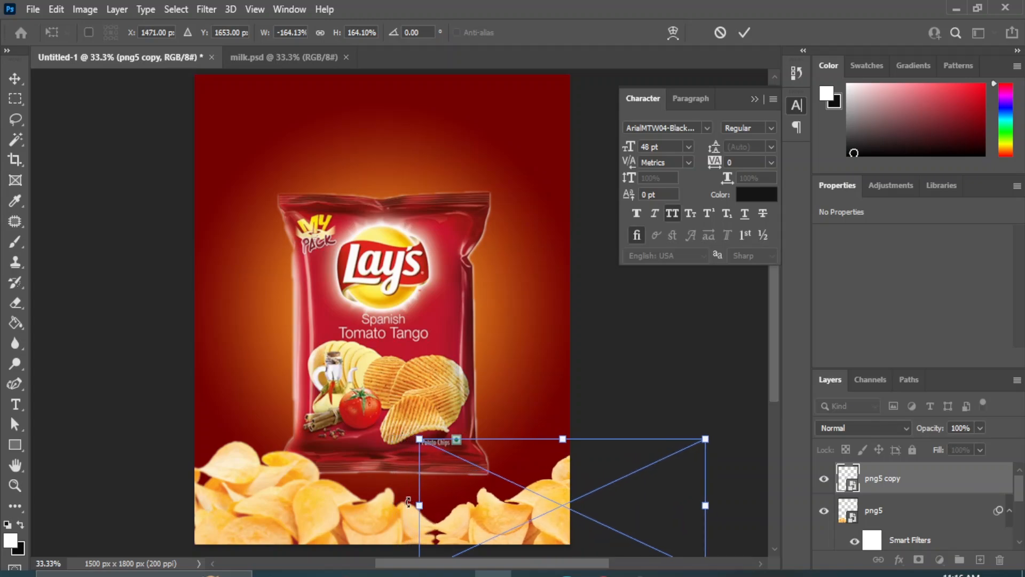
key(Return)
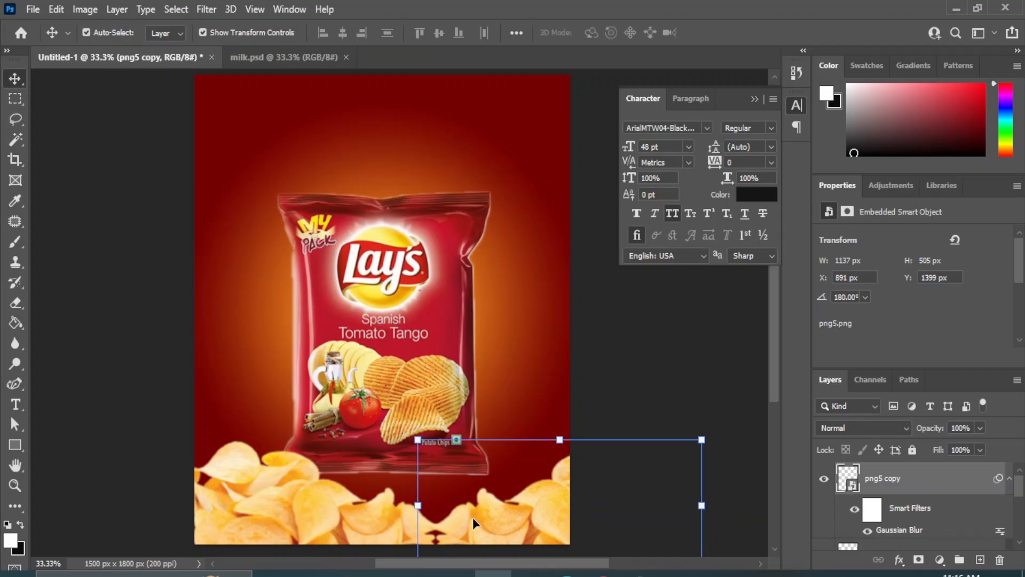
key(shift+Left)
key(shift+Left)
key(shift+Left)
click(683, 369)
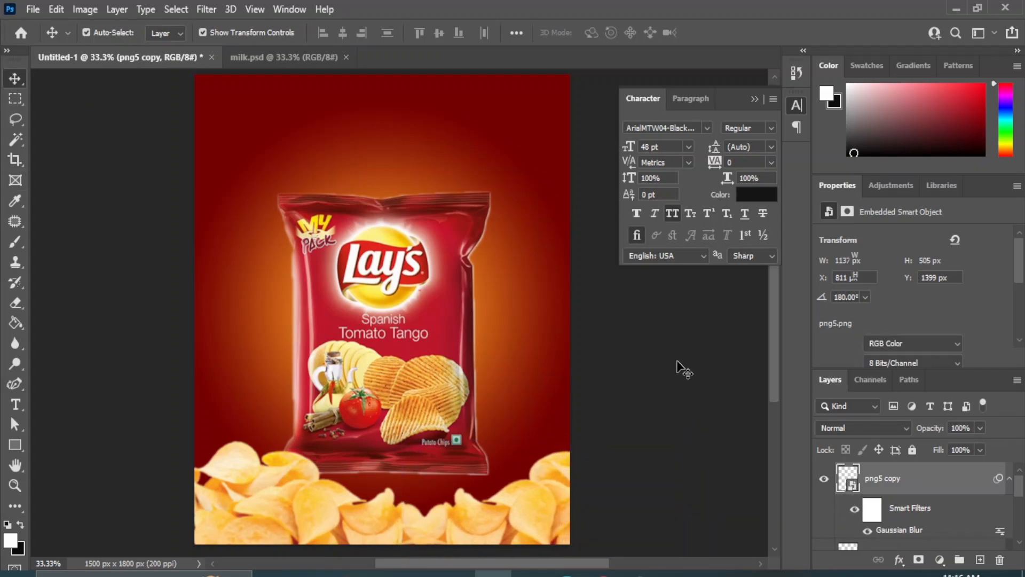
Move the chips packet down behind the foreground chips and enlarge it to about 998 px wide
drag(367, 291, 405, 323)
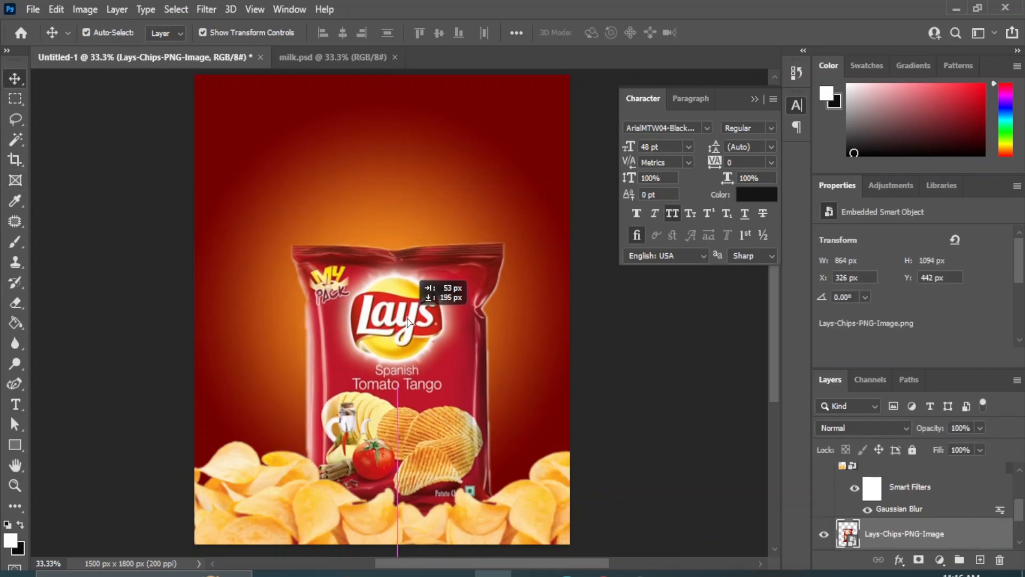
drag(552, 236, 582, 187)
drag(241, 188, 222, 171)
mouse_move(399, 414)
mouse_down()
mouse_move(394, 397)
mouse_move(397, 412)
mouse_up()
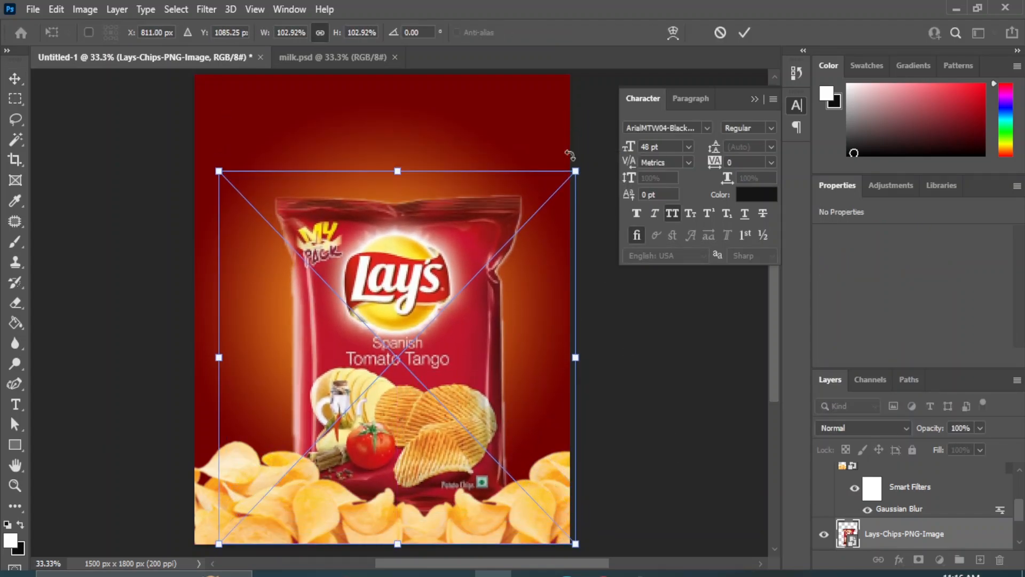
key(Return)
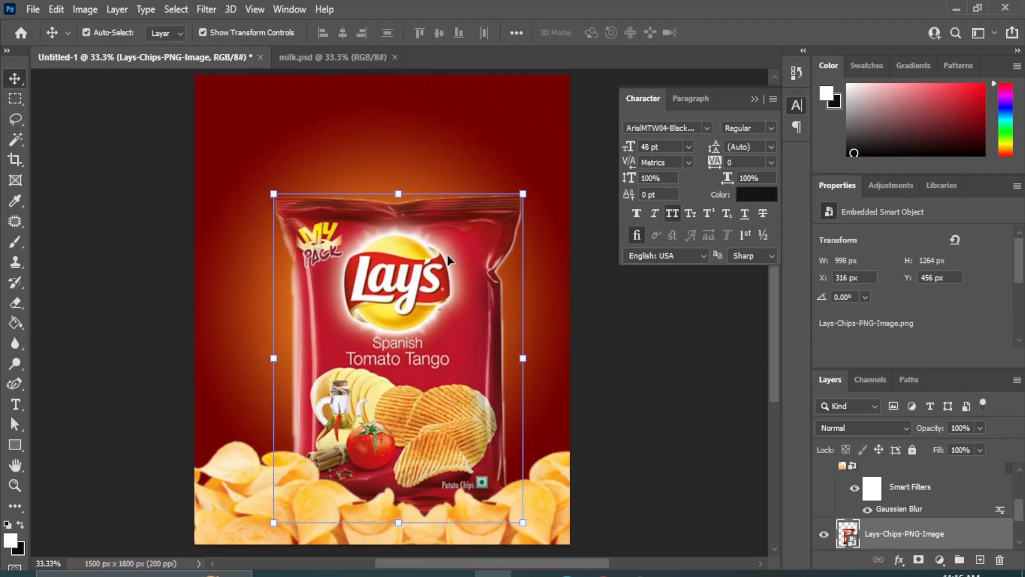
Centre the chips packet horizontally against the gradient background rectangle
scroll(926, 507, down, 2)
click(907, 506)
click(343, 33)
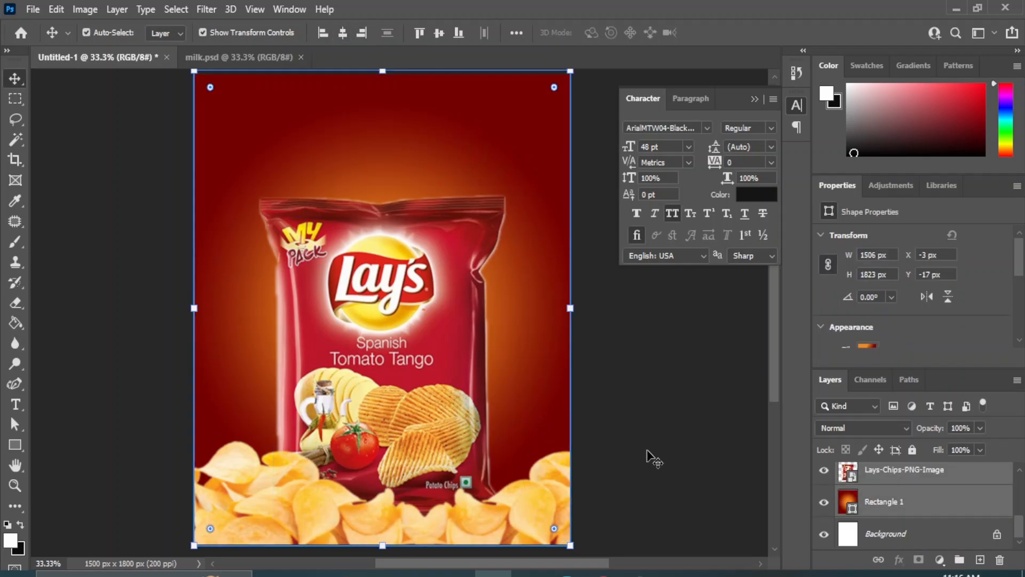
click(691, 436)
Enlarge the chips packet upwards to a scale of 108.32%
click(385, 340)
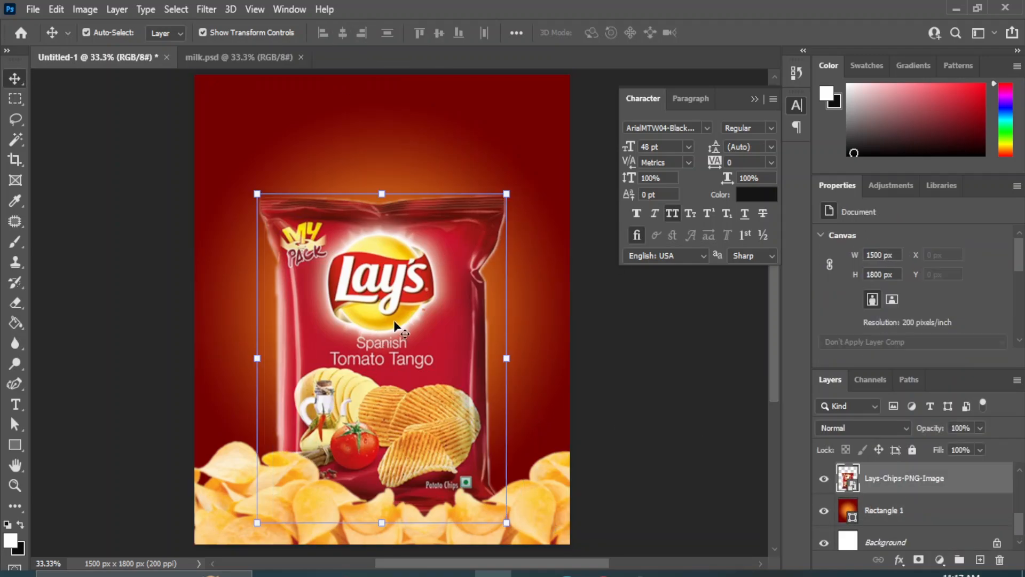
key(ctrl+t)
drag(506, 197, 572, 142)
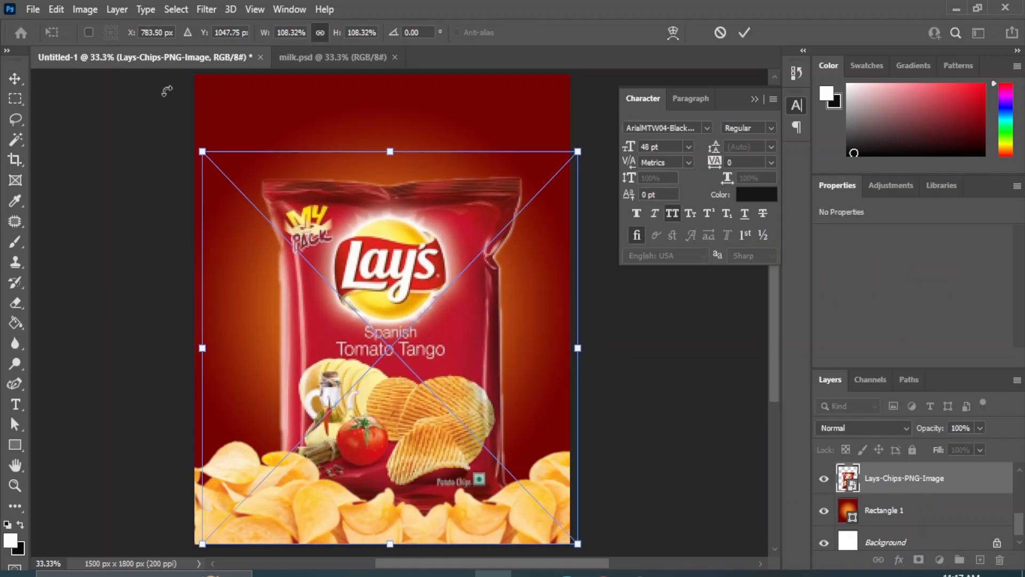
key(v)
click(646, 388)
Place the -Potato-Chips image in the canvas's upper left corner, scaled to 15.76% and rotated about 4.52°
click(479, 570)
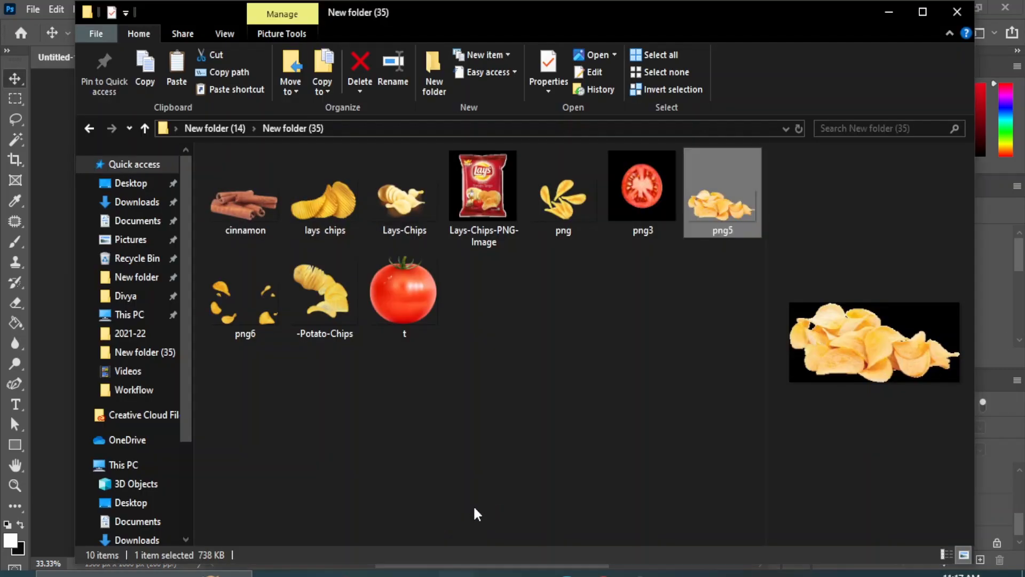
click(486, 430)
drag(342, 302, 435, 257)
drag(481, 161, 240, 101)
drag(291, 201, 277, 161)
drag(210, 96, 212, 85)
drag(286, 166, 292, 174)
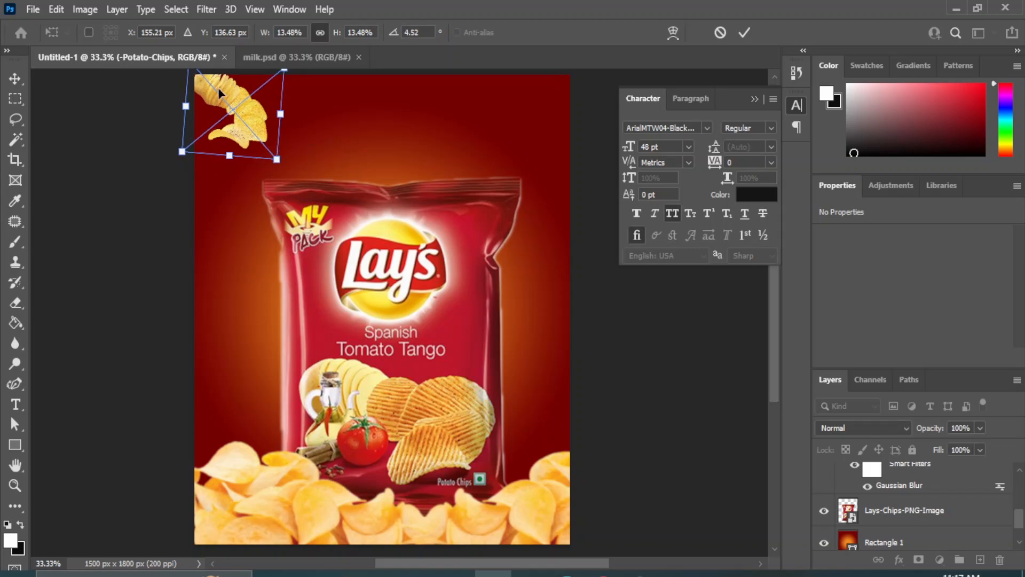
drag(218, 88, 214, 90)
drag(275, 162, 294, 178)
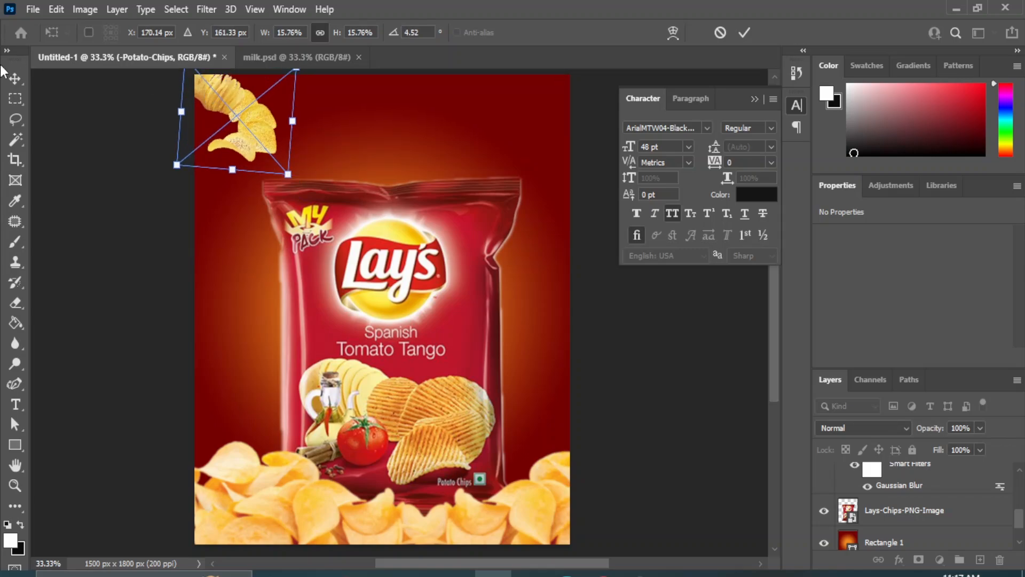
key(Return)
Apply a slight Gaussian Blur to the potato chips in the canvas's upper left corner
click(203, 10)
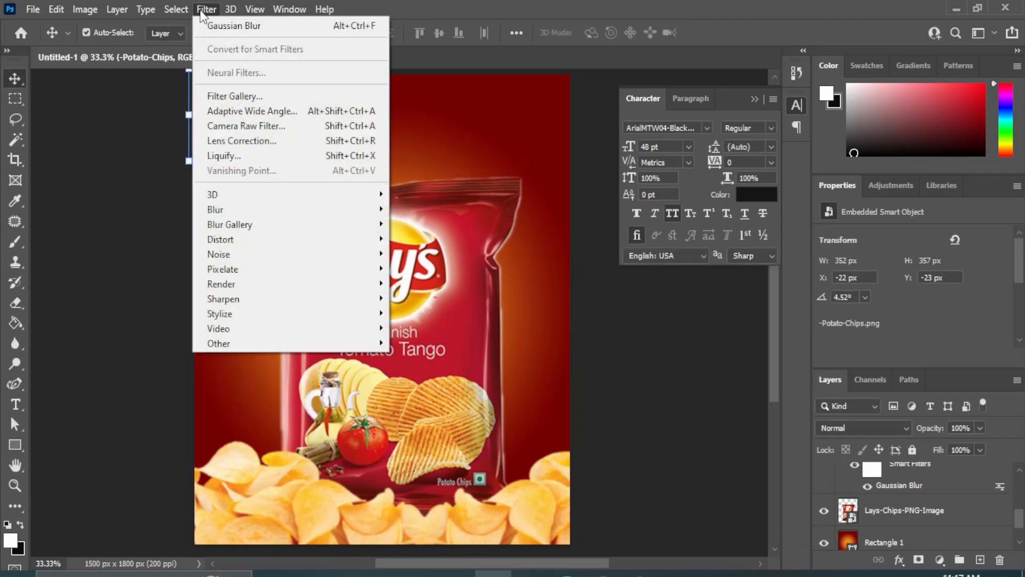
mouse_move(264, 214)
click(442, 267)
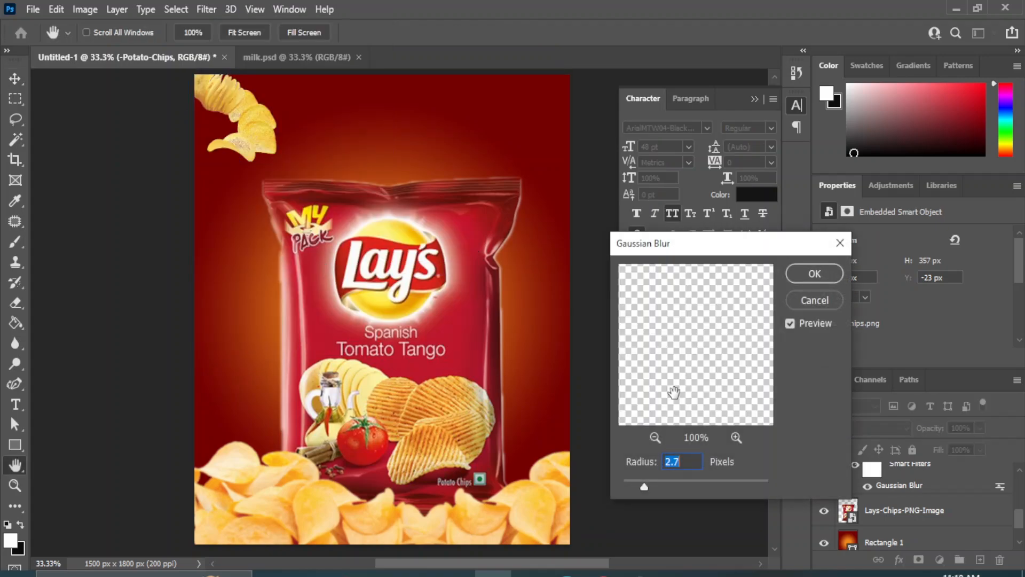
drag(645, 482, 639, 483)
click(815, 275)
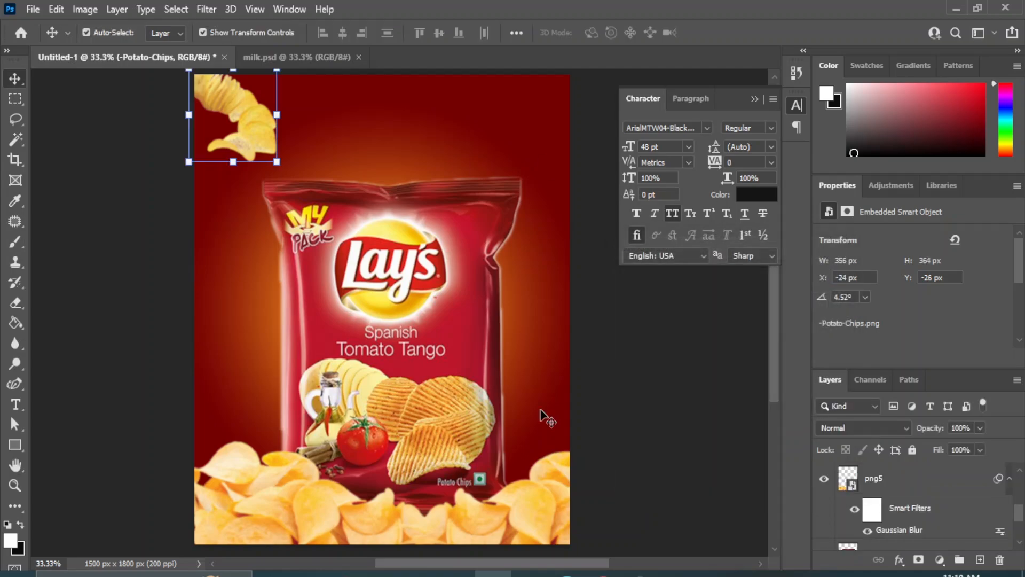
click(705, 395)
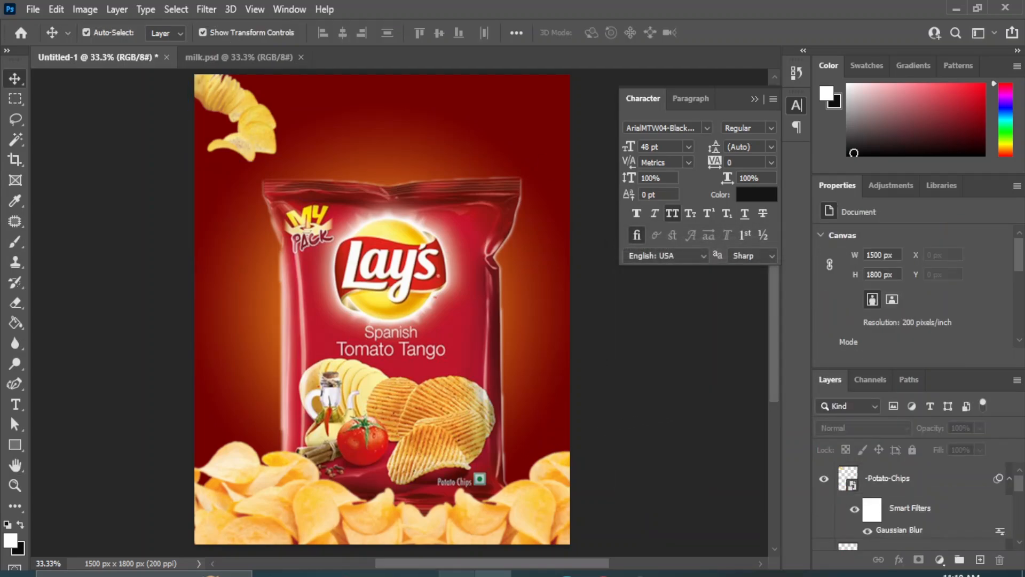
Place the cinnamon image at the canvas's left edge beside the packet, scaled to 10.22% and rotated 6.64°
click(456, 572)
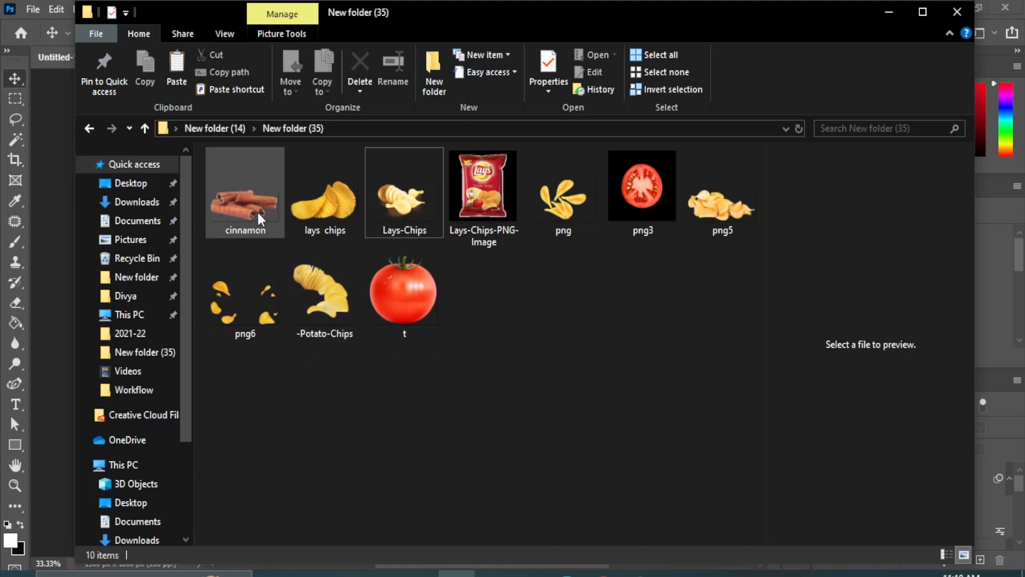
drag(258, 211, 504, 328)
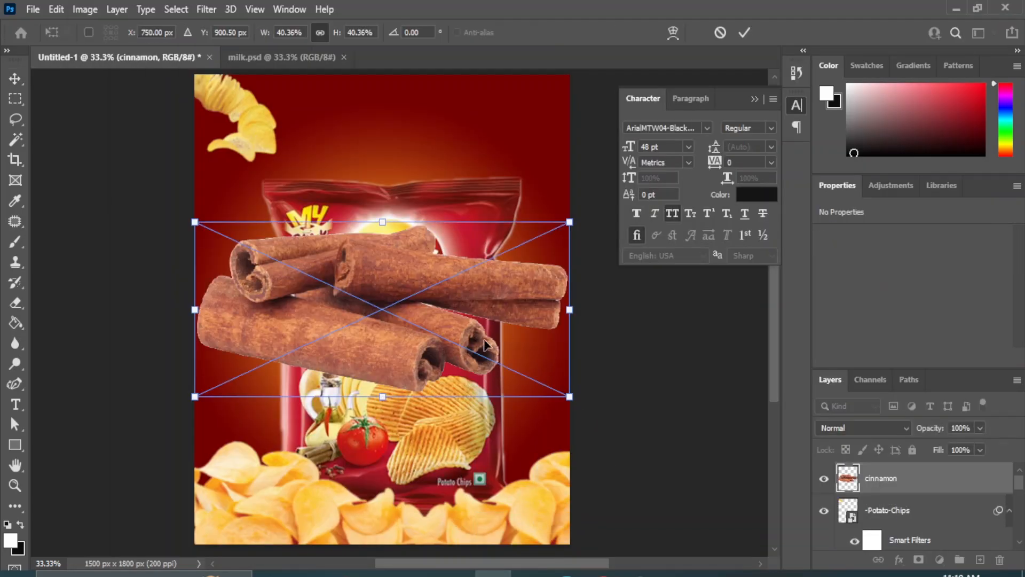
drag(567, 221, 274, 356)
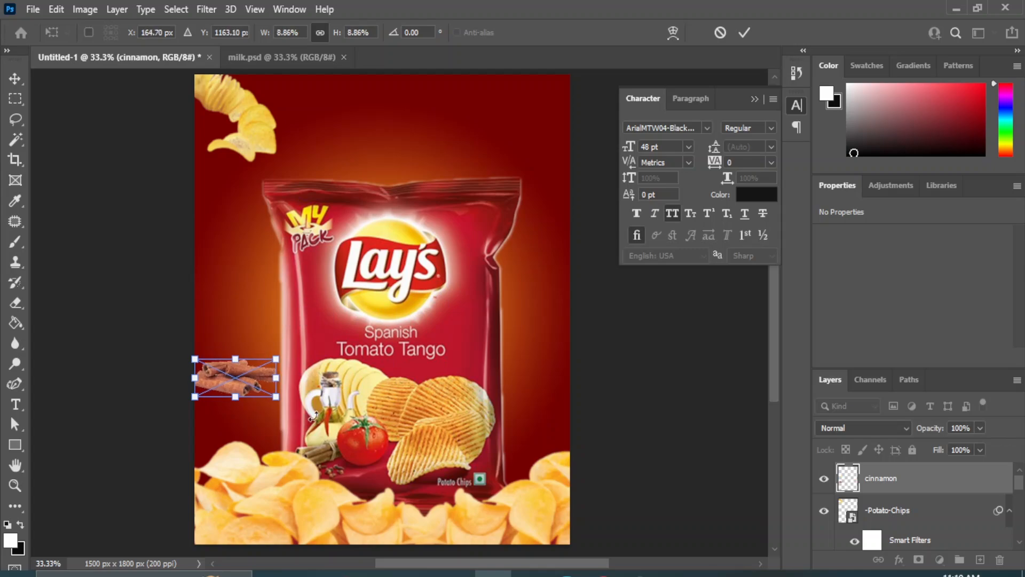
drag(290, 410, 285, 416)
drag(214, 373, 204, 369)
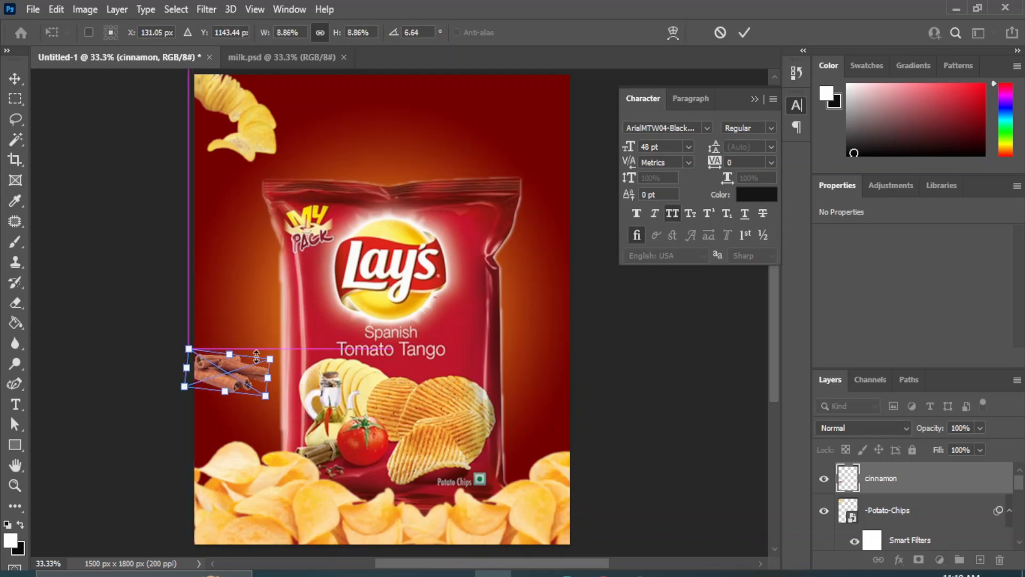
drag(271, 355, 292, 351)
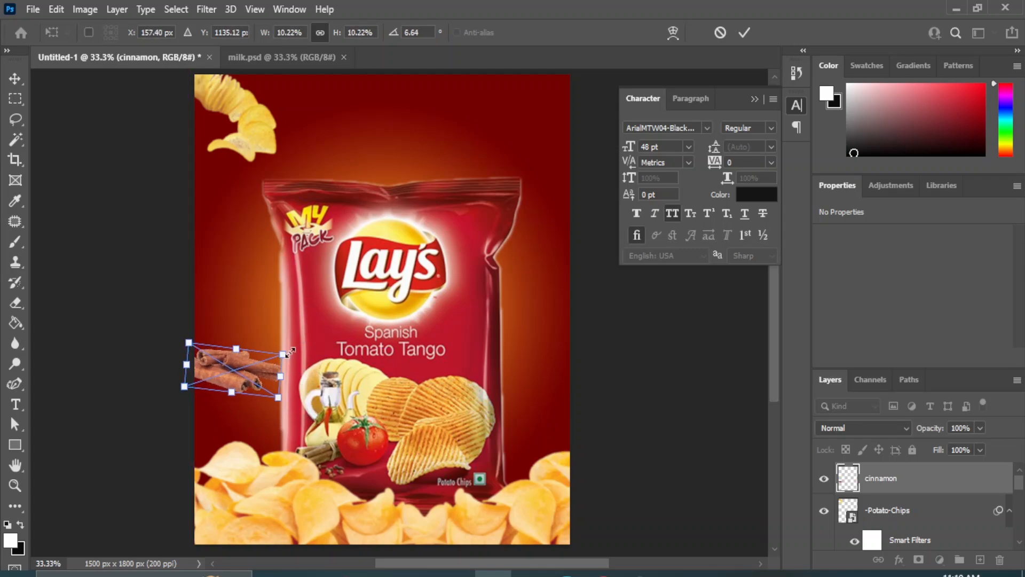
click(11, 78)
Move the cinnamon layer directly beneath the packet layer and soften the cinnamon with a Gaussian Blur
drag(904, 489, 892, 522)
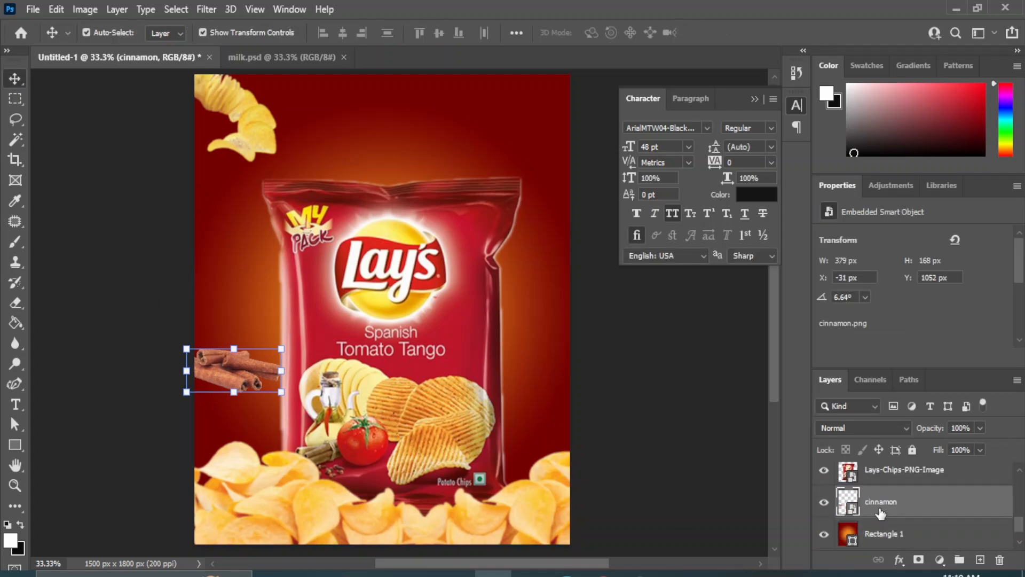
click(200, 9)
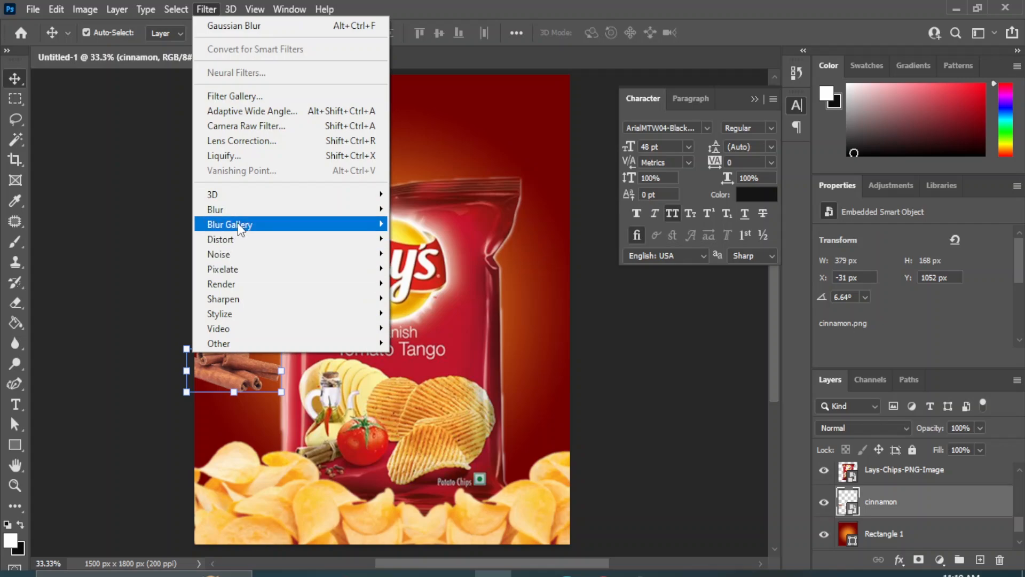
mouse_move(393, 211)
click(430, 268)
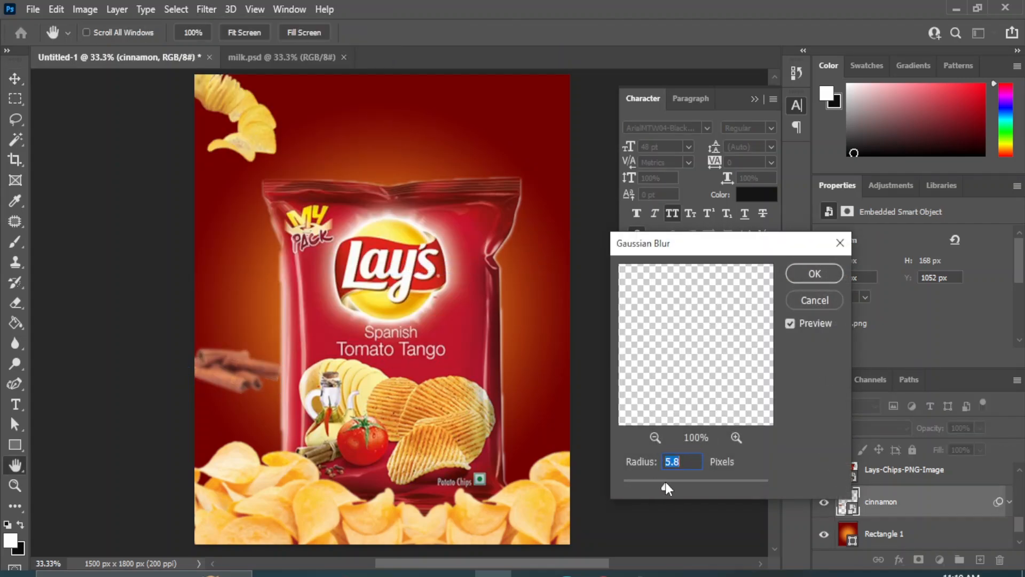
drag(664, 487, 659, 485)
click(801, 275)
click(691, 381)
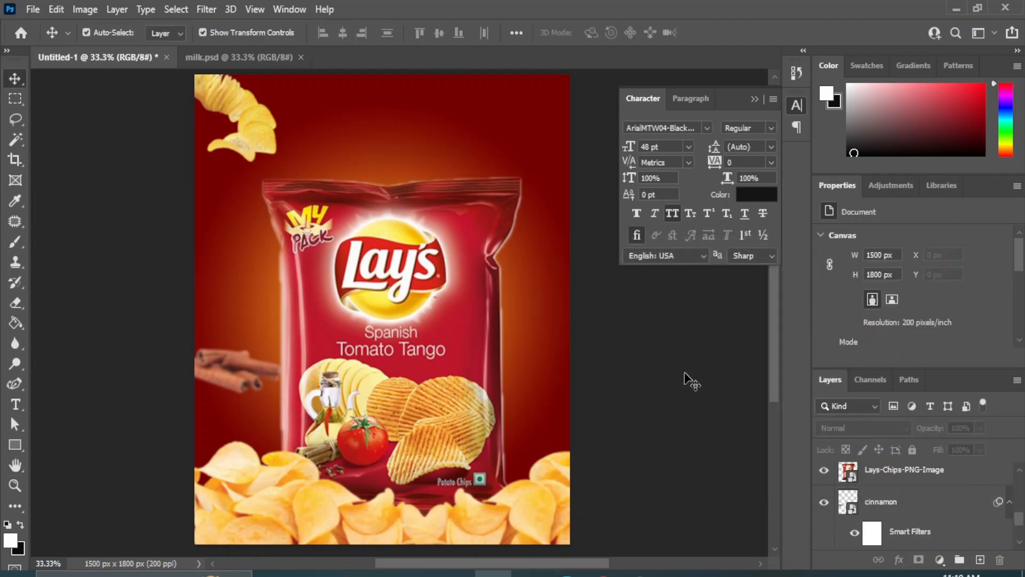
Place the png3 tomato slice in the canvas's upper right corner at 24.19% scale, partly beyond the edges
click(472, 515)
click(644, 187)
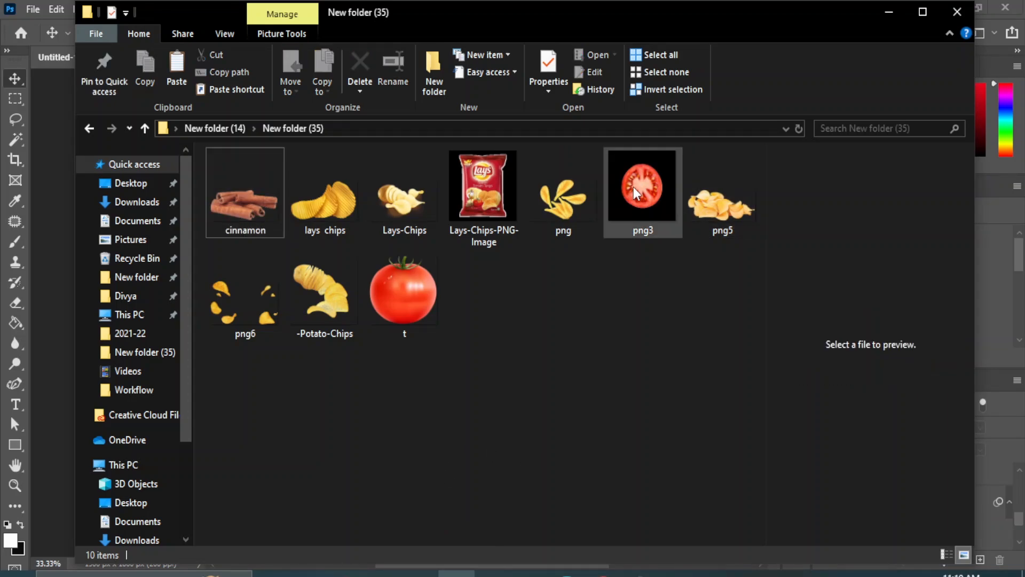
drag(644, 187, 514, 406)
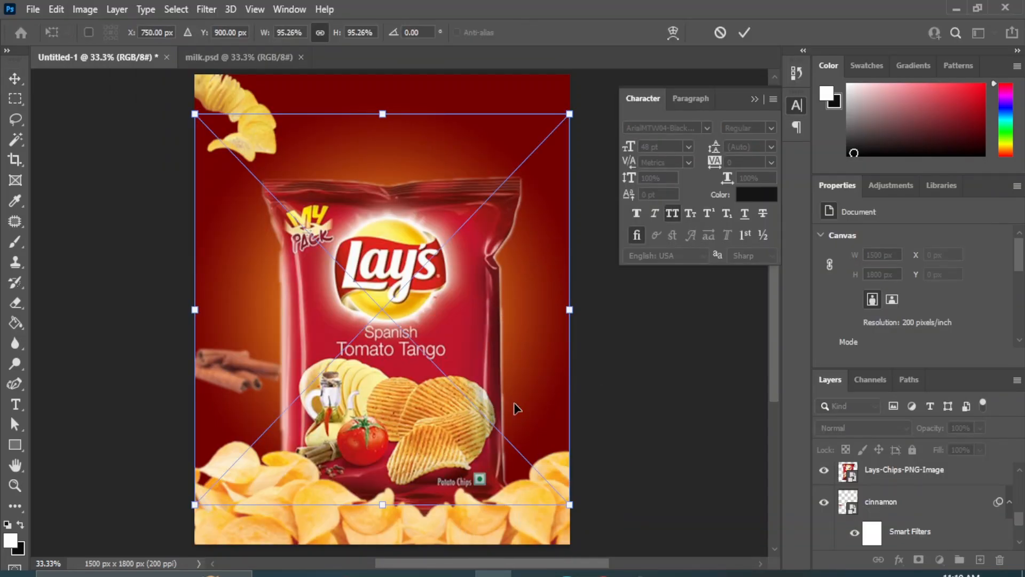
drag(195, 506, 507, 131)
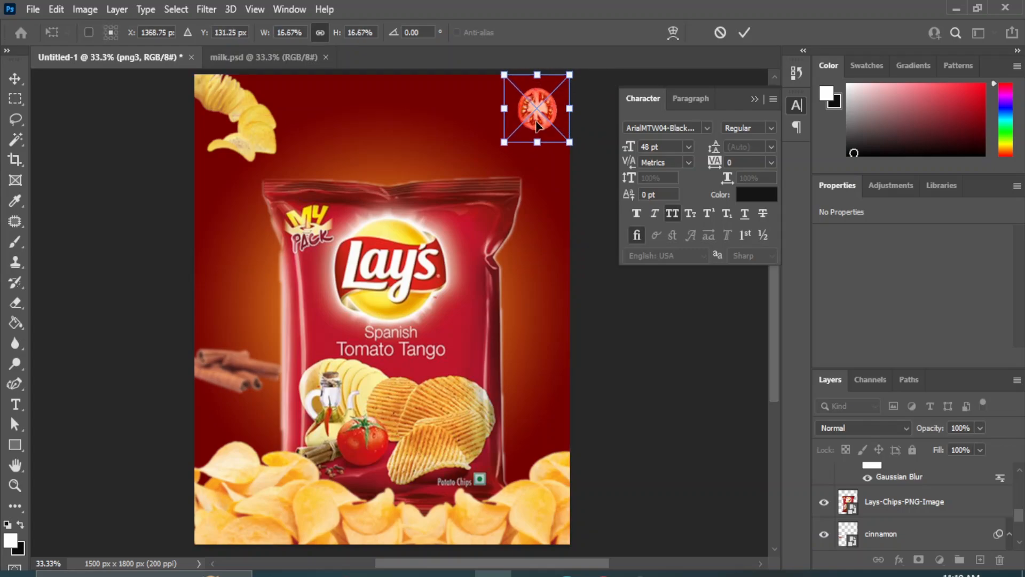
drag(542, 102, 504, 145)
click(15, 78)
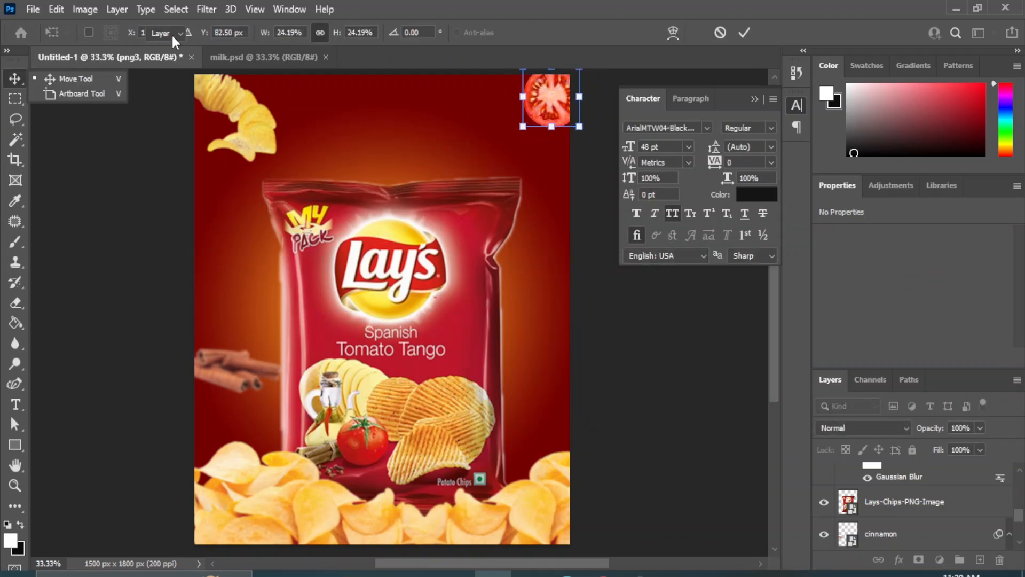
Apply a Gaussian Blur with a 5.0 px radius to the tomato slice
click(206, 9)
mouse_move(201, 209)
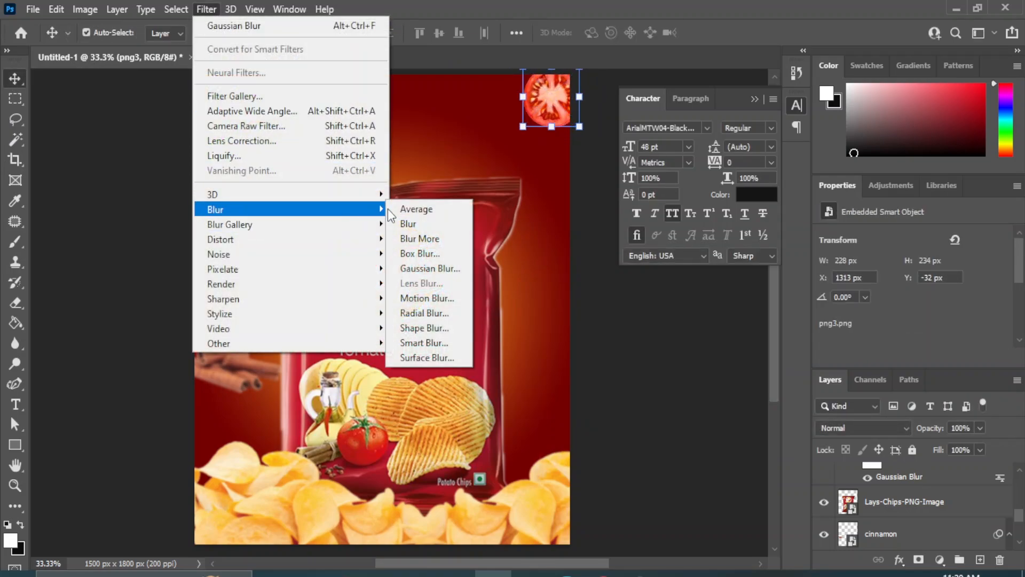
click(422, 267)
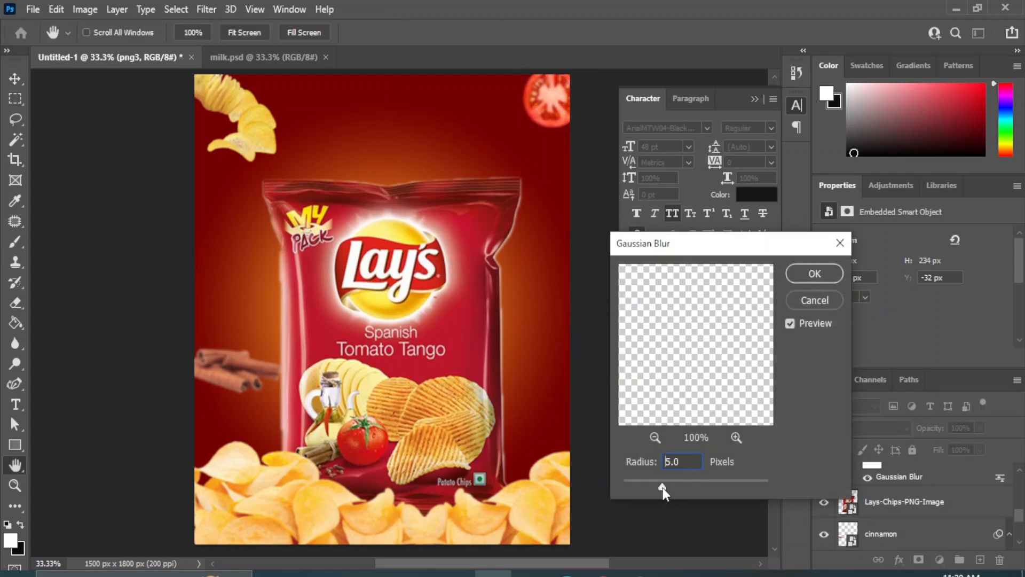
click(814, 273)
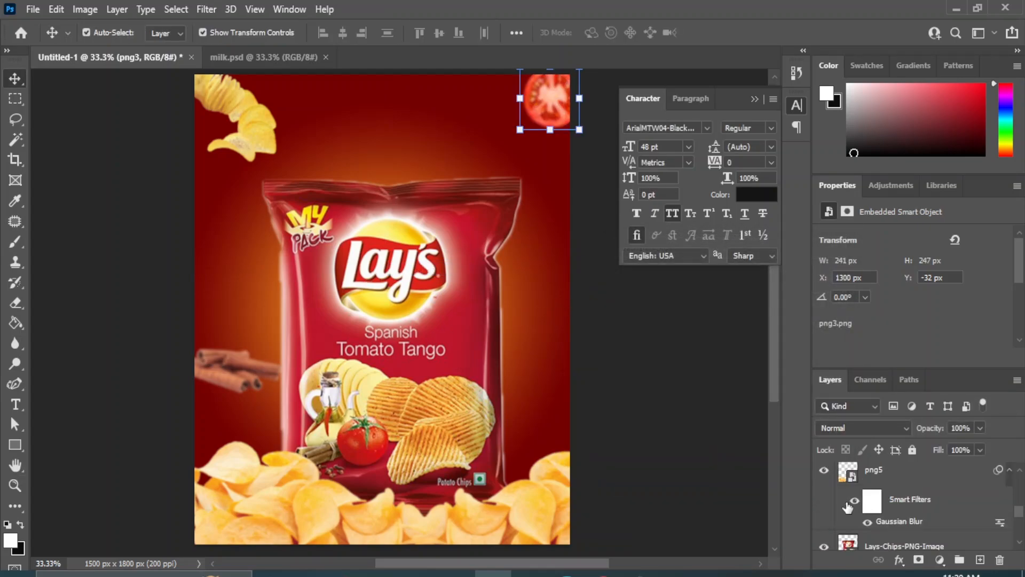
Duplicate the blurred tomato slice, shrink the copy to 7.43% and place it just below and left of the original
scroll(905, 490, up, 5)
drag(890, 479, 980, 560)
drag(555, 97, 498, 140)
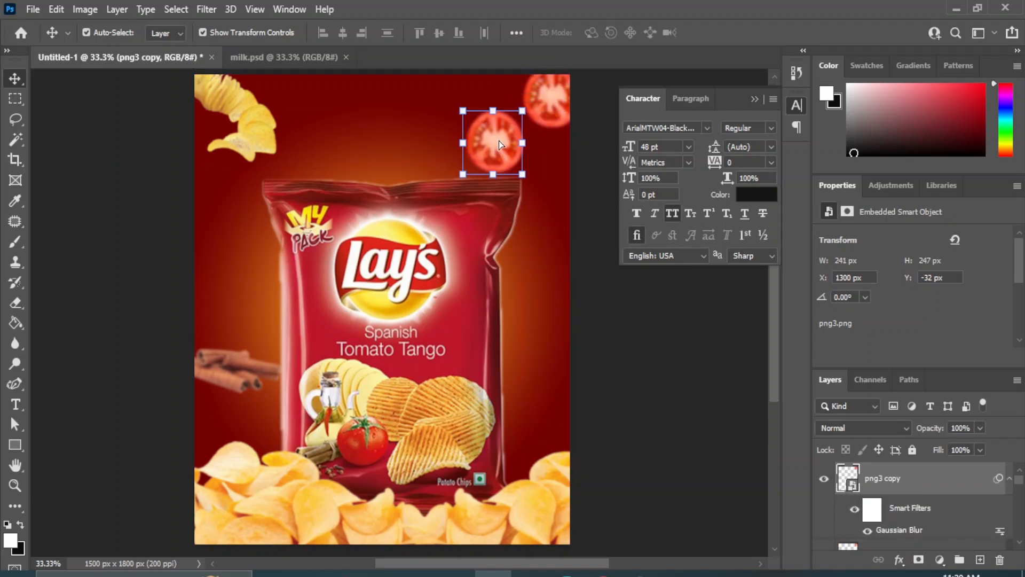
click(526, 109)
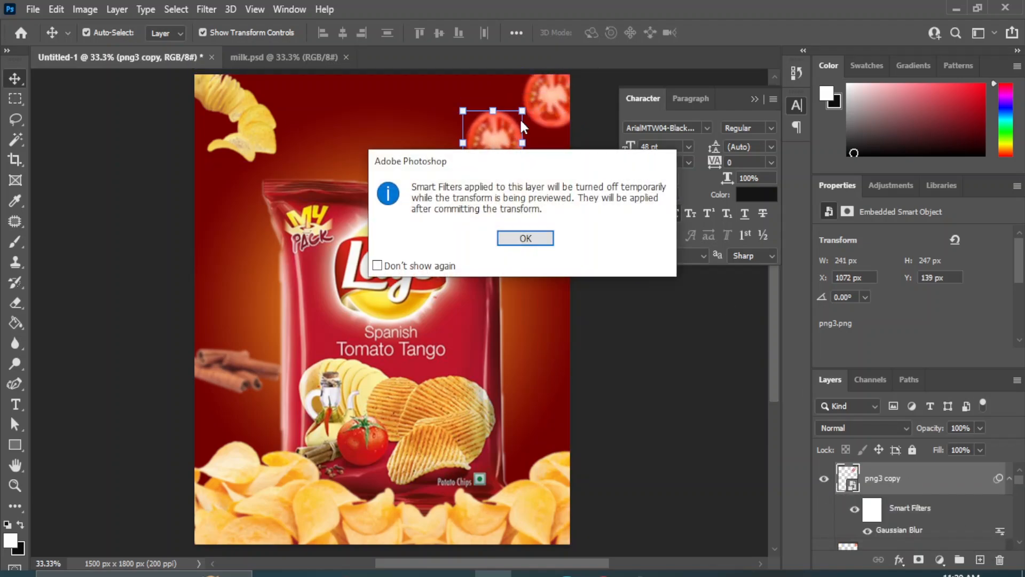
click(521, 238)
drag(524, 194, 499, 155)
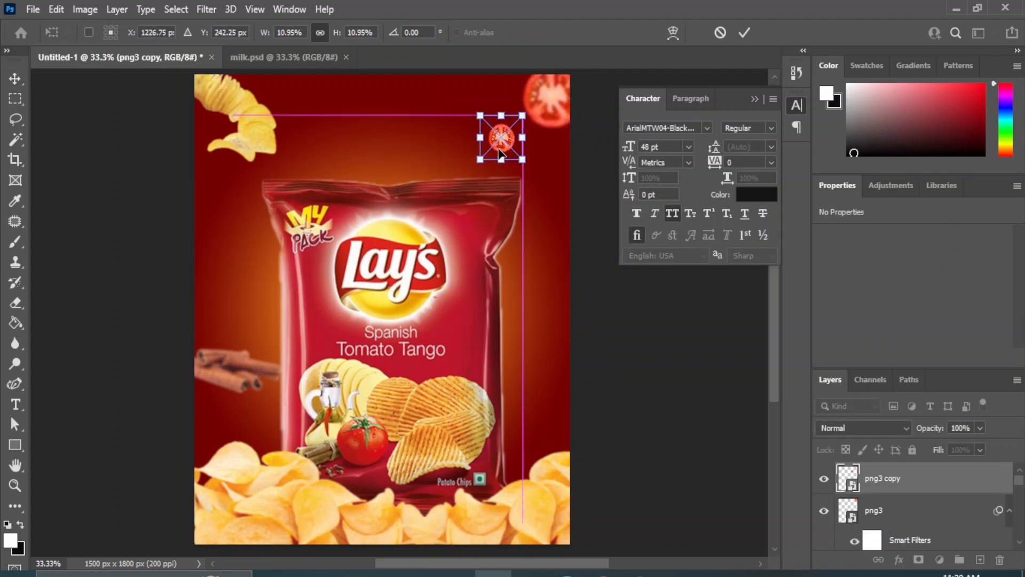
drag(477, 118, 525, 138)
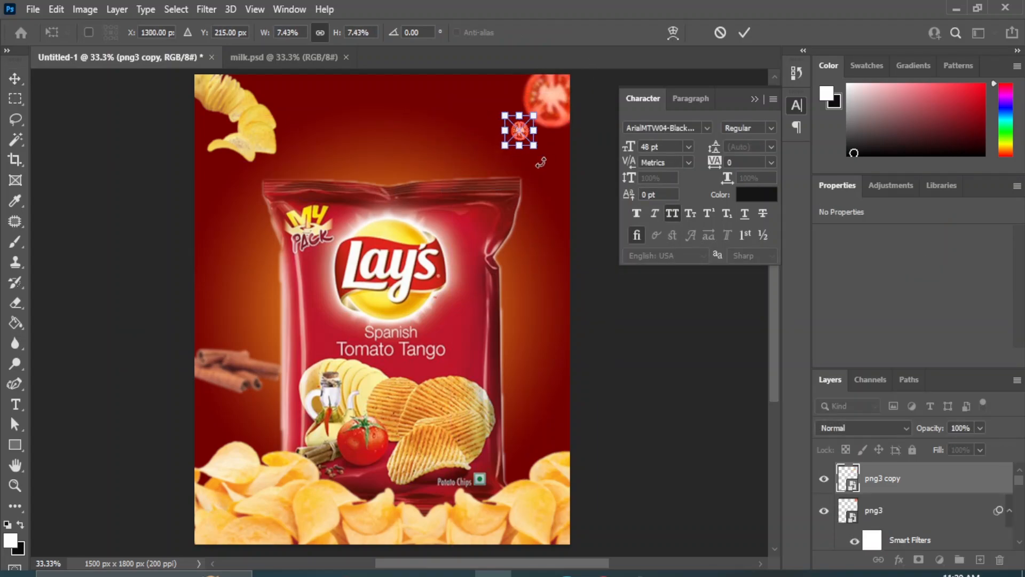
Duplicate the small tomato slice and place the copy down to its left, just above the packet's upper right corner
drag(943, 480, 980, 560)
drag(520, 138, 483, 162)
key(ctrl+t)
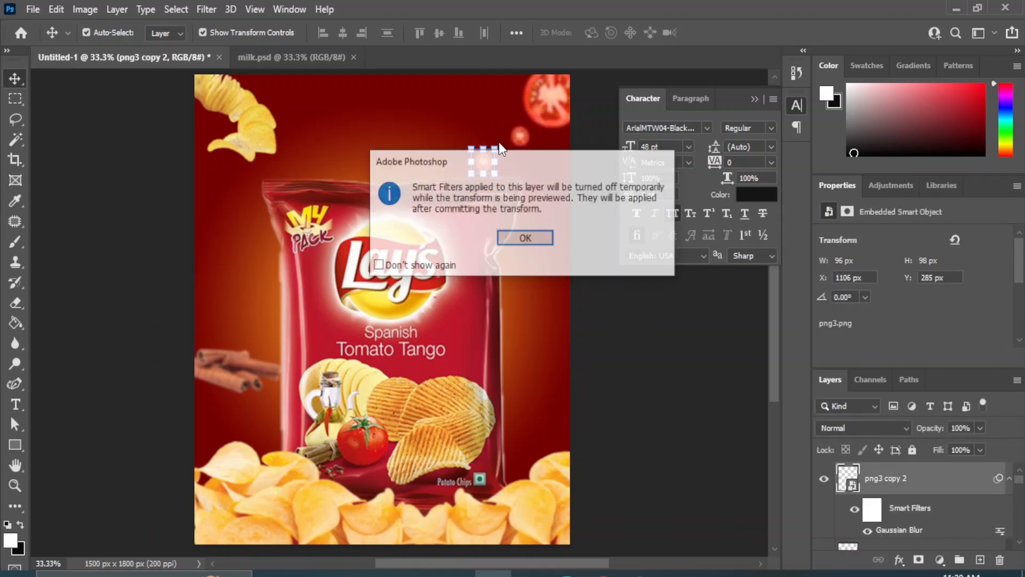
key(Return)
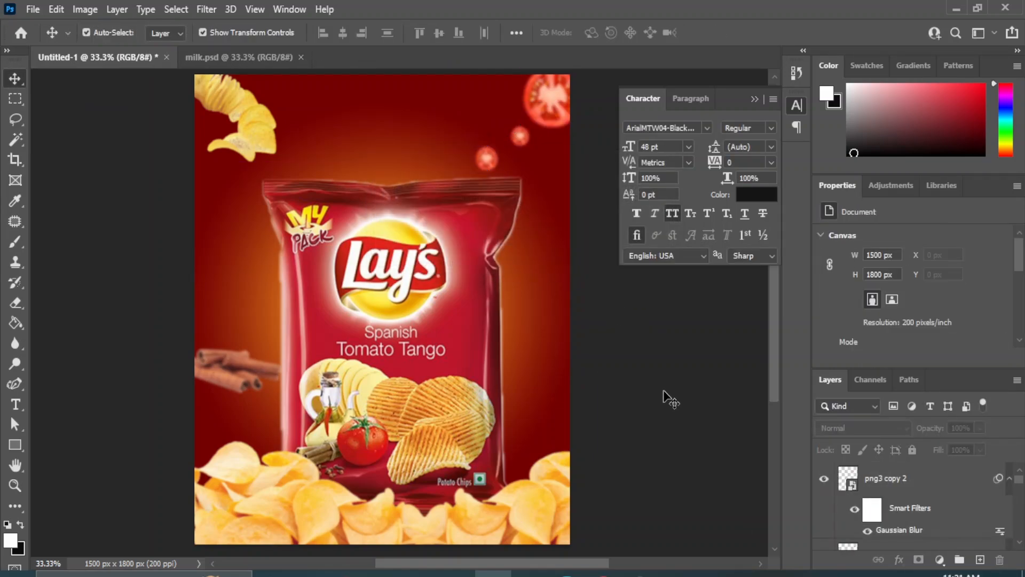
Place the t tomato image, shrink it to about 304 px wide and set it beside the packet's lower right corner
mouse_move(465, 572)
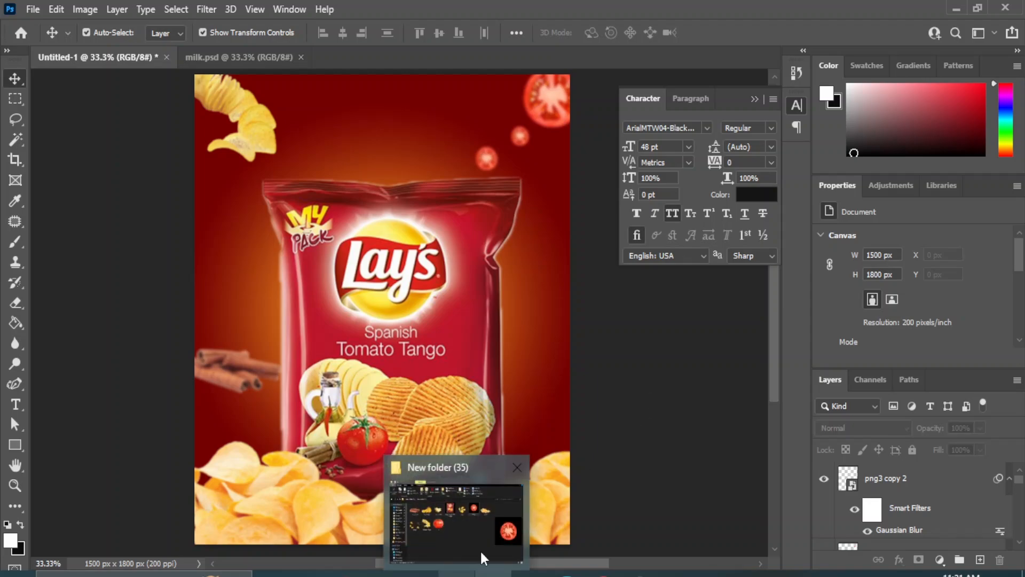
click(480, 550)
drag(427, 315, 518, 477)
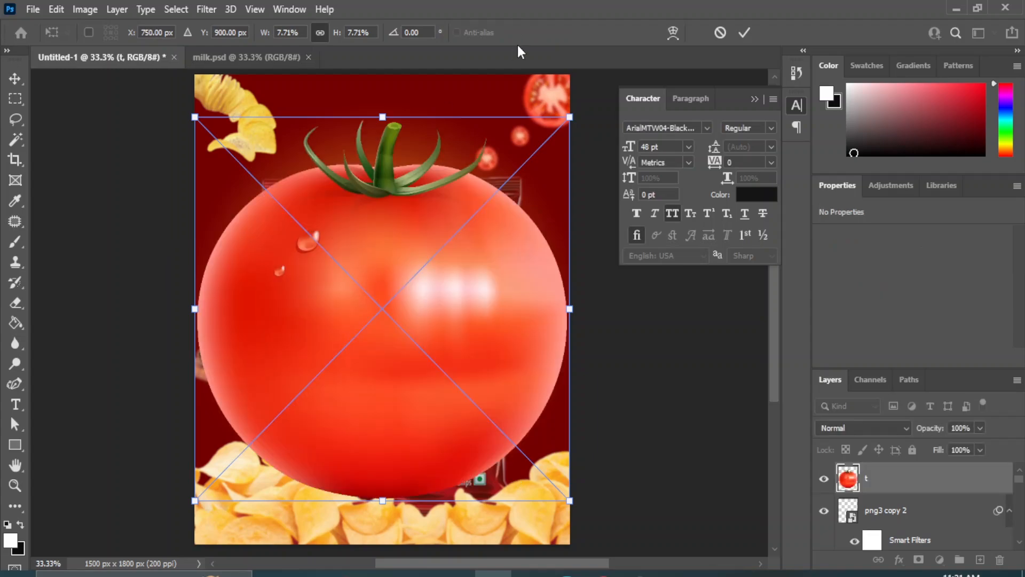
drag(571, 117, 522, 447)
drag(555, 415, 570, 402)
drag(529, 439, 523, 453)
Move the tomato layer down the stack to directly above Rectangle 1, behind the packet and chips
alt+click(919, 559)
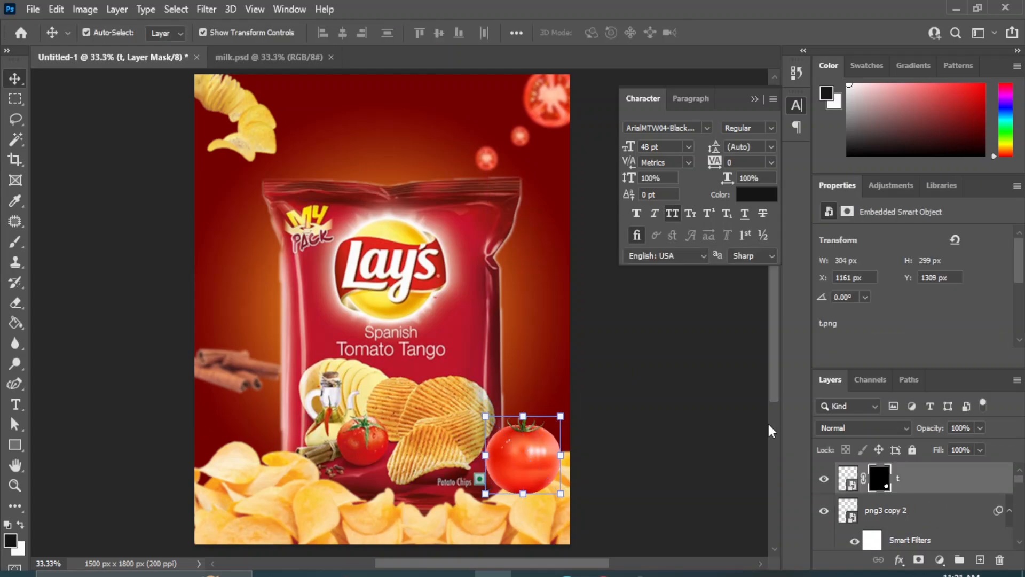
key(ctrl+z)
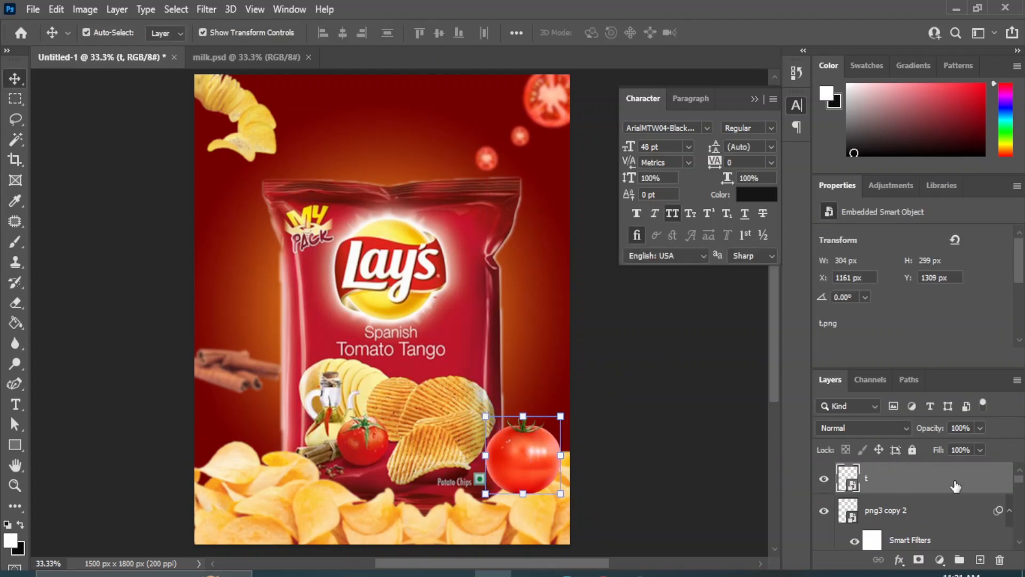
drag(956, 486, 895, 507)
Enlarge the tomato to 2.45% and place it partly behind the packet's lower right side, reaching past the canvas edge
click(534, 446)
key(ctrl+t)
drag(560, 416, 574, 396)
drag(530, 447, 518, 439)
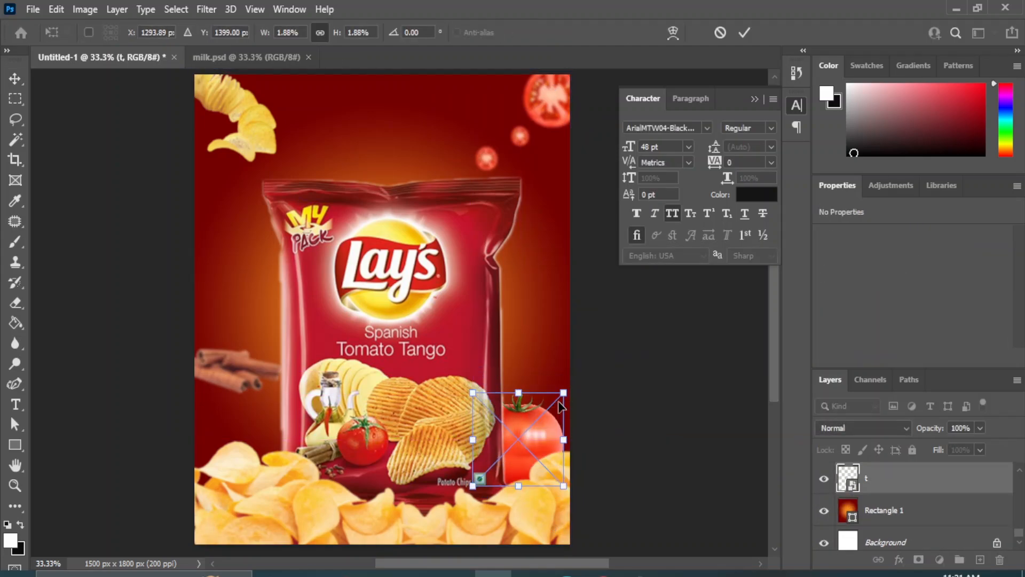
drag(563, 393, 583, 372)
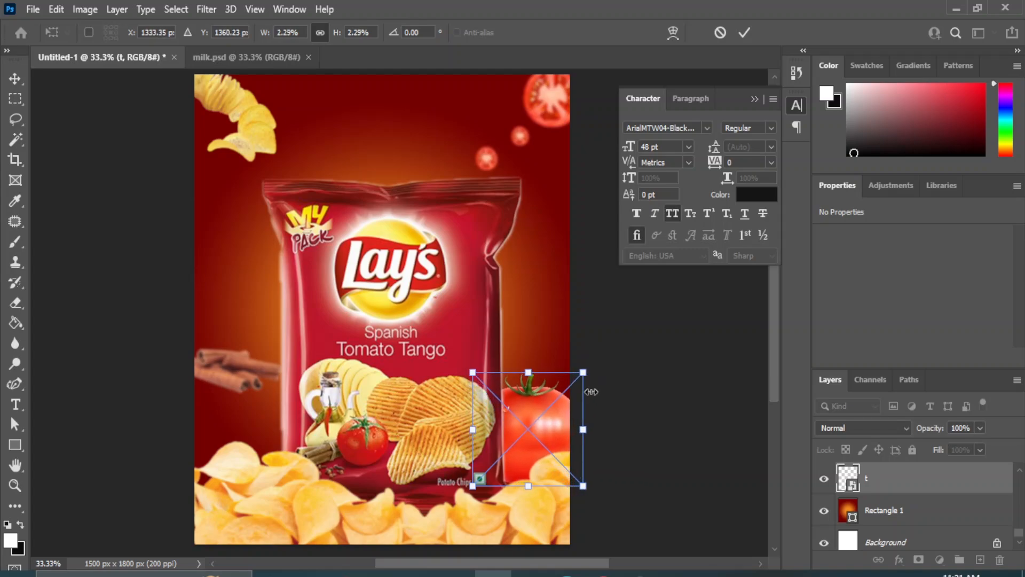
drag(583, 485, 590, 492)
click(13, 76)
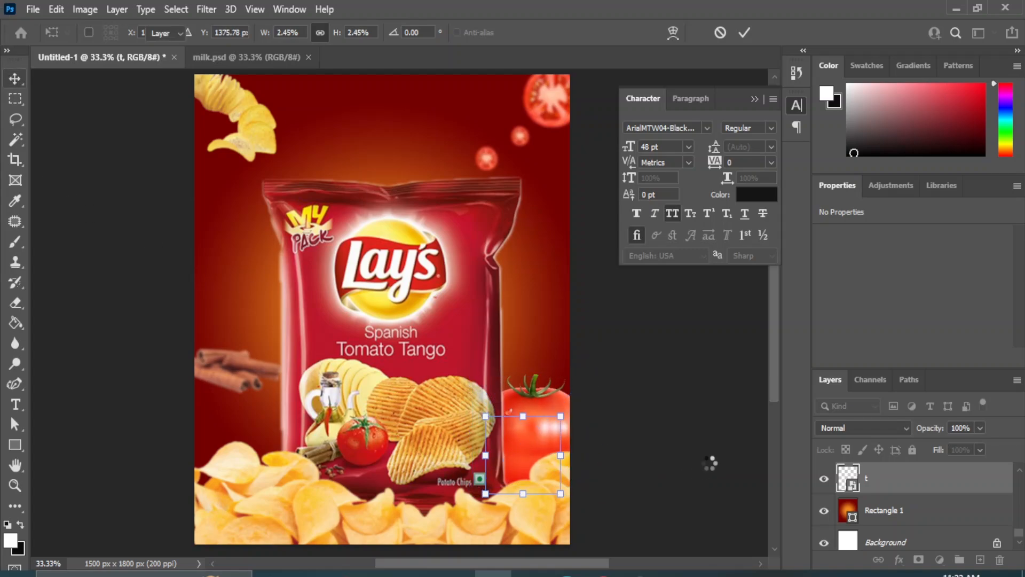
Apply a Gaussian Blur with a 1.9 px radius to the tomato
click(207, 9)
mouse_move(363, 216)
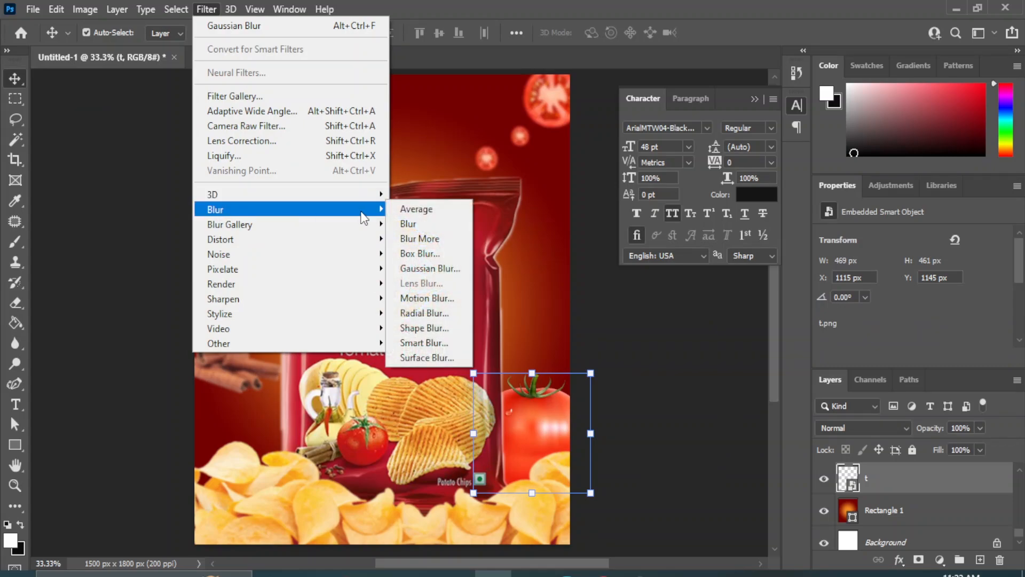
click(427, 268)
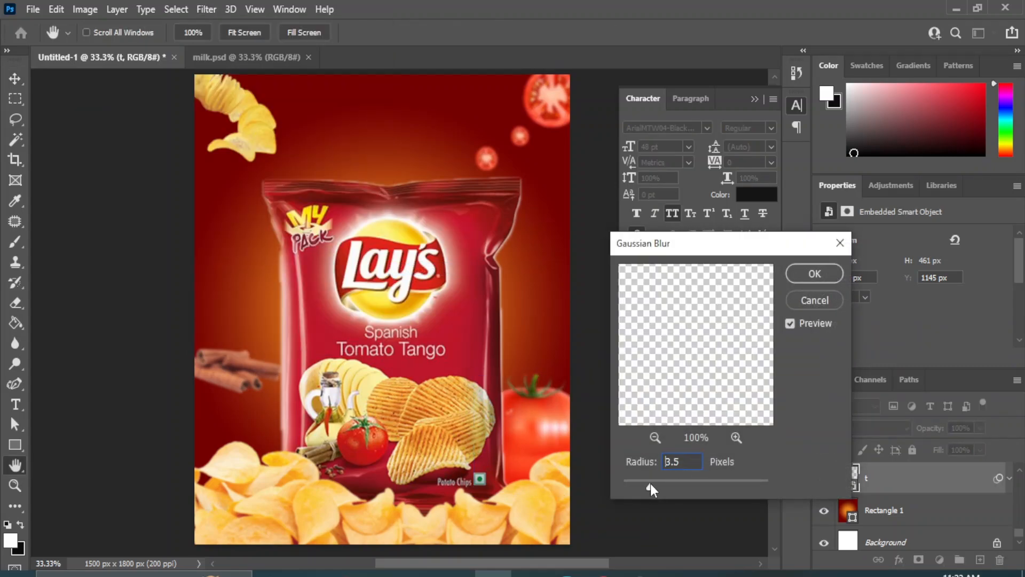
drag(650, 483, 638, 482)
click(814, 273)
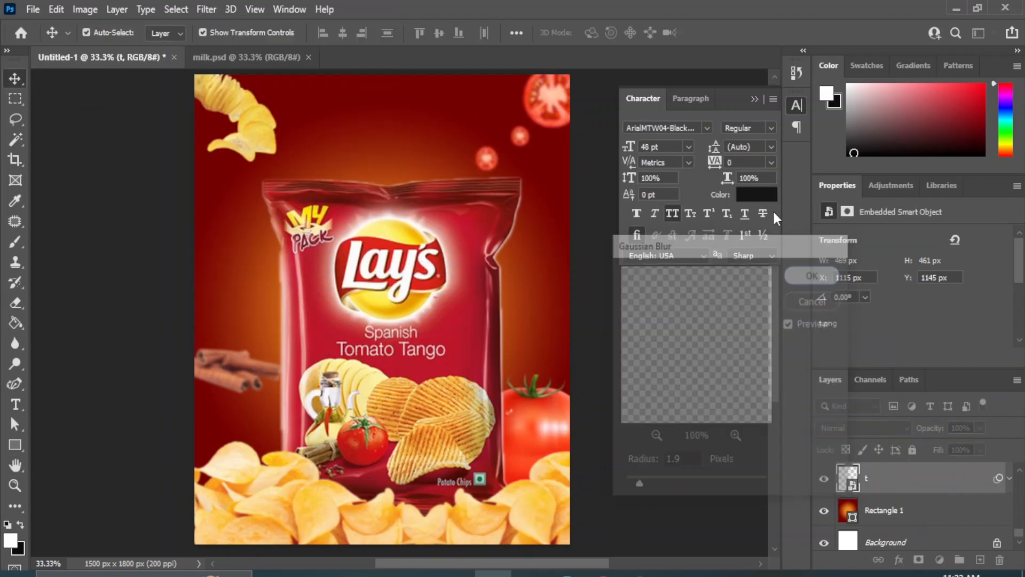
click(664, 388)
Place the png chips image, shrink it to about 301 px wide and set it right of the packet, above the tomato
mouse_move(489, 570)
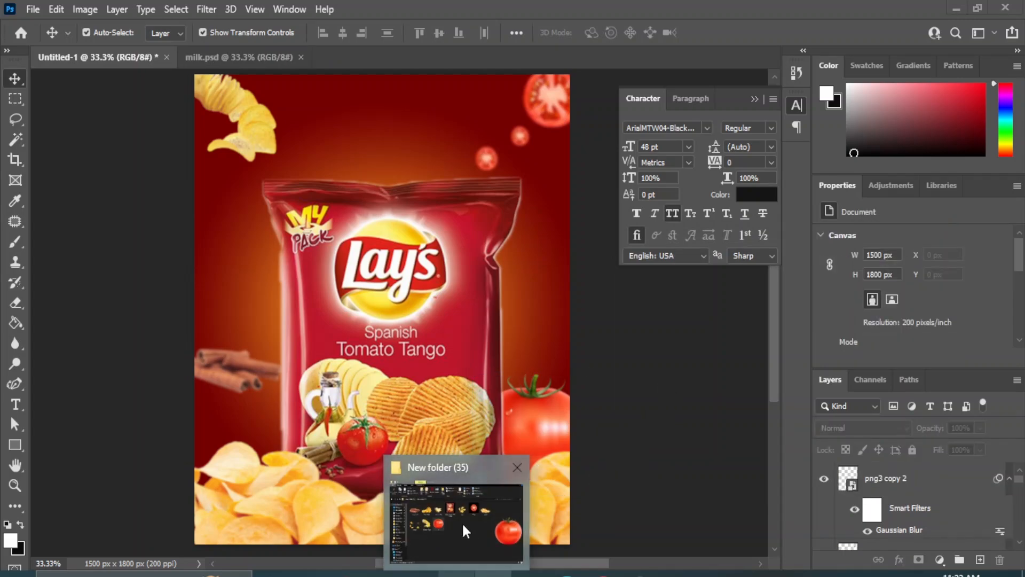
click(466, 530)
drag(565, 193, 458, 340)
drag(568, 192, 370, 345)
drag(255, 395, 540, 307)
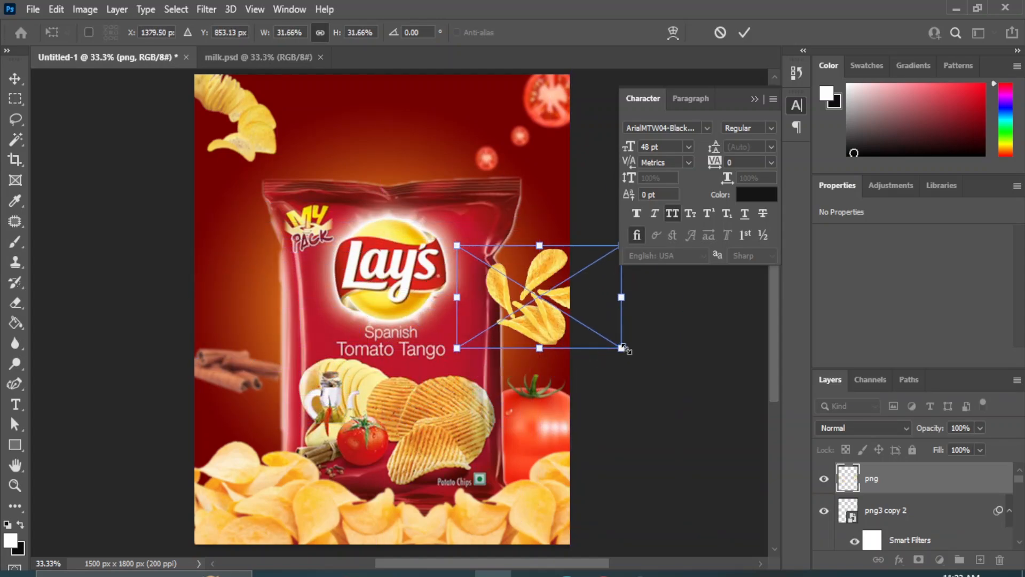
drag(624, 349, 575, 320)
drag(503, 288, 522, 302)
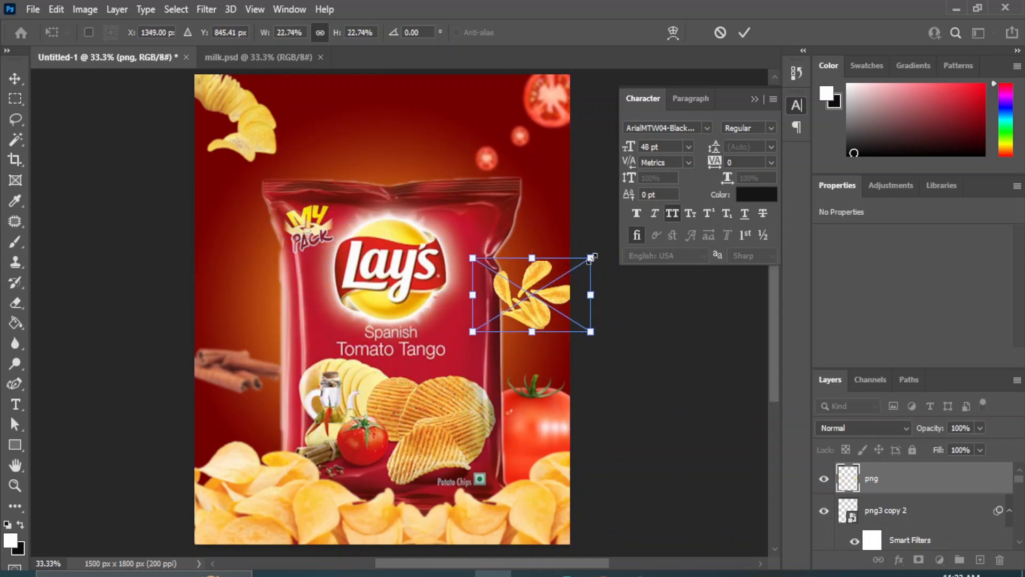
drag(592, 258, 583, 263)
drag(514, 308, 523, 307)
Move the png chips layer directly above Rectangle 1, enlarge it to 24.91% and shift it left, partly behind the packet
drag(941, 486, 888, 497)
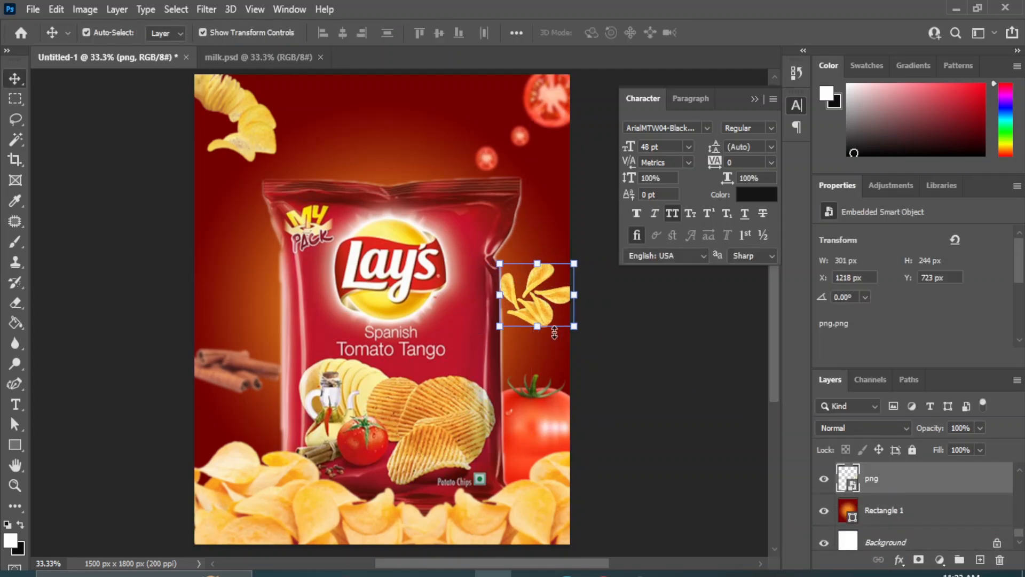
click(502, 327)
drag(466, 329, 450, 340)
mouse_move(582, 263)
mouse_down()
mouse_move(590, 252)
mouse_move(584, 261)
mouse_up()
key(Left)
key(Left)
key(Left)
key(Left)
key(Left)
key(Left)
key(Left)
key(Left)
key(Left)
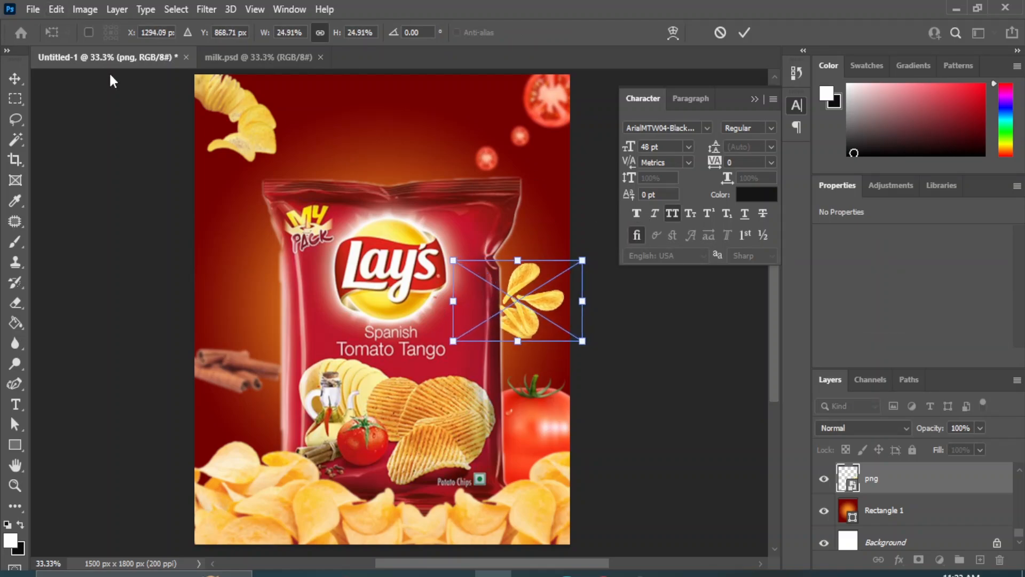
key(Return)
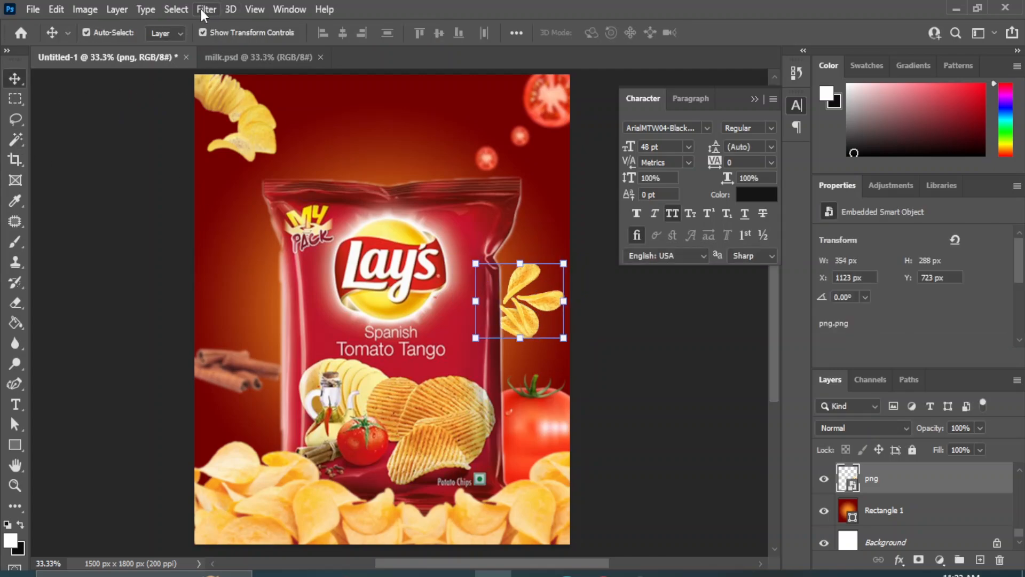
Apply a Gaussian Blur with a 2.6 px radius to the png chips
click(206, 9)
mouse_move(221, 211)
click(430, 268)
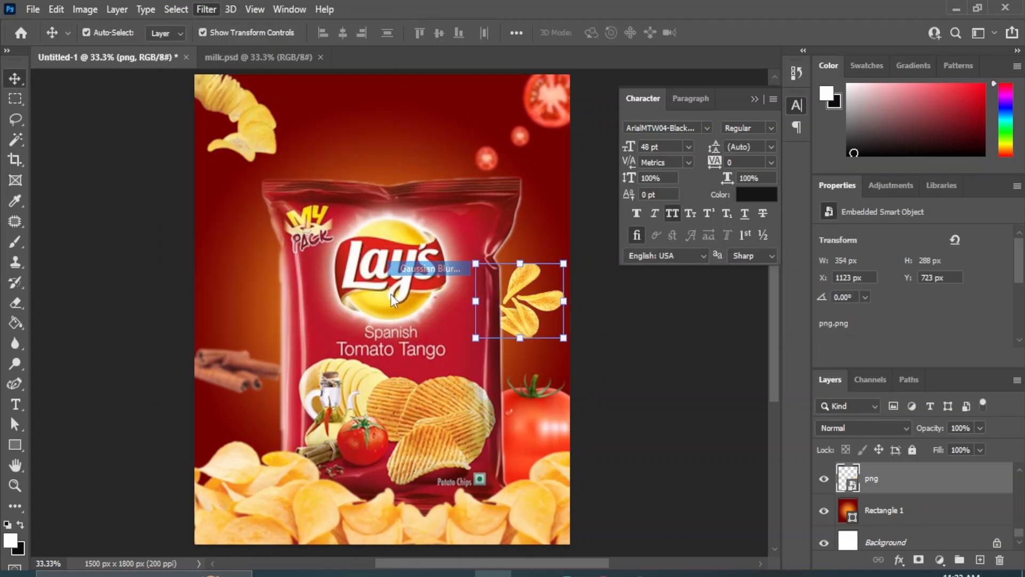
drag(641, 486, 646, 487)
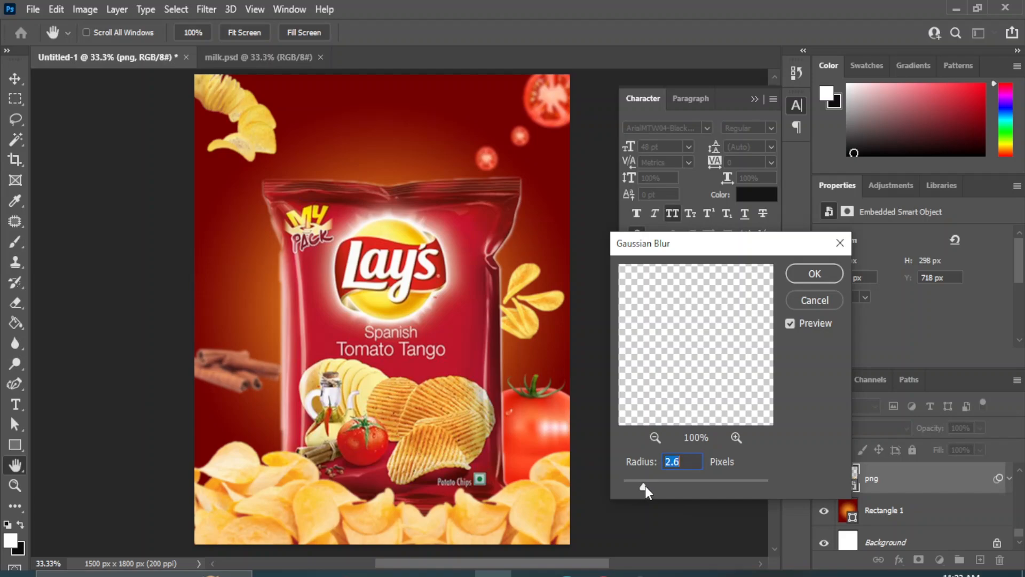
click(816, 275)
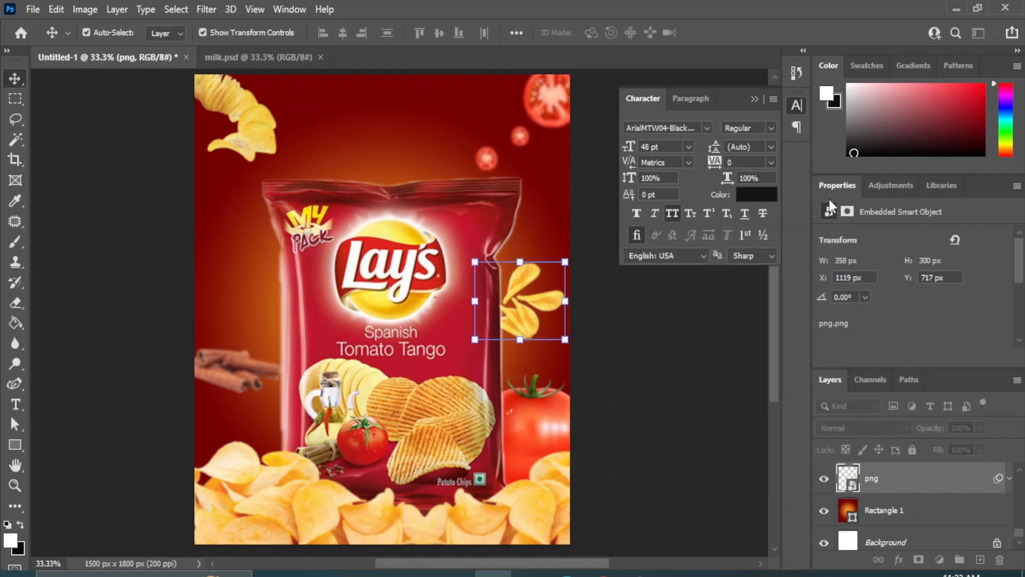
click(689, 351)
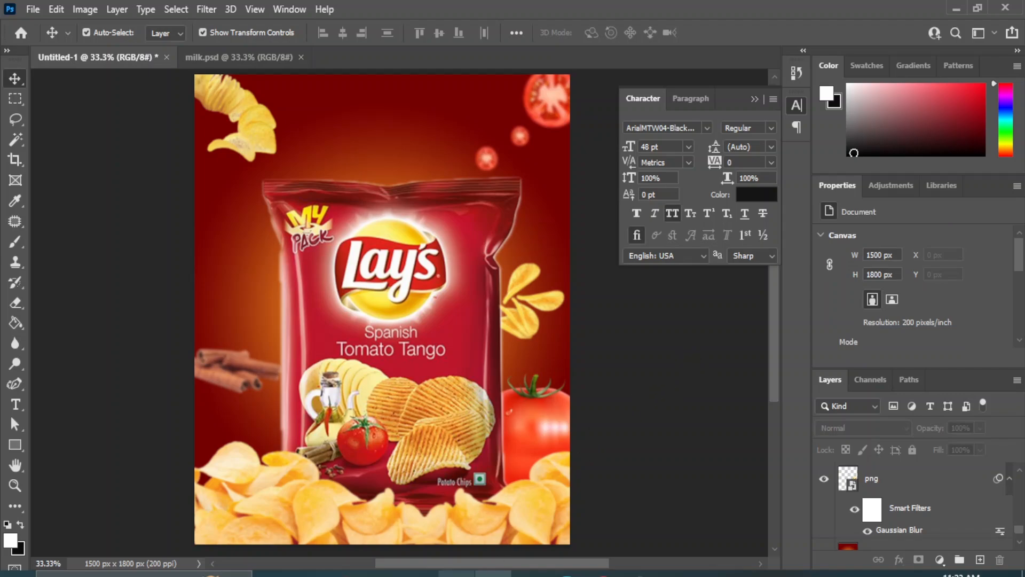
Place the png6 scattered chips image at about 650 px wide, with its left chips beside the packet above the cinnamon
click(458, 573)
click(510, 488)
click(276, 311)
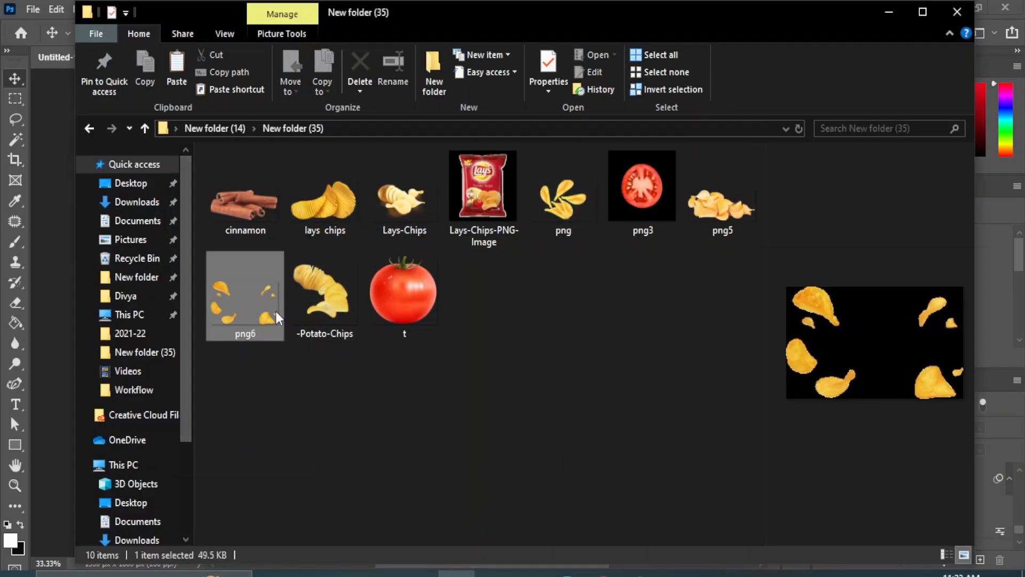
drag(275, 311, 254, 290)
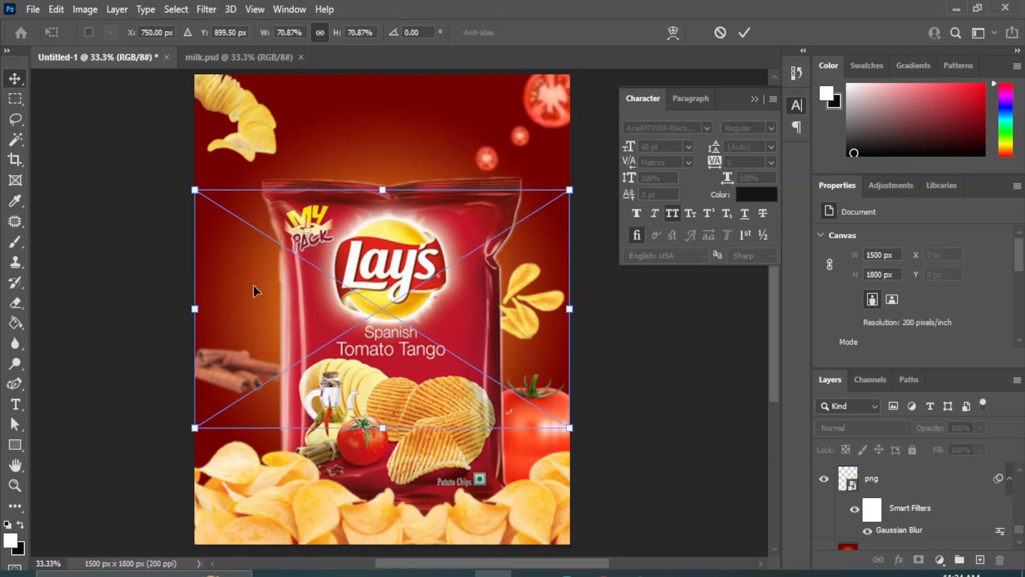
drag(569, 190, 386, 307)
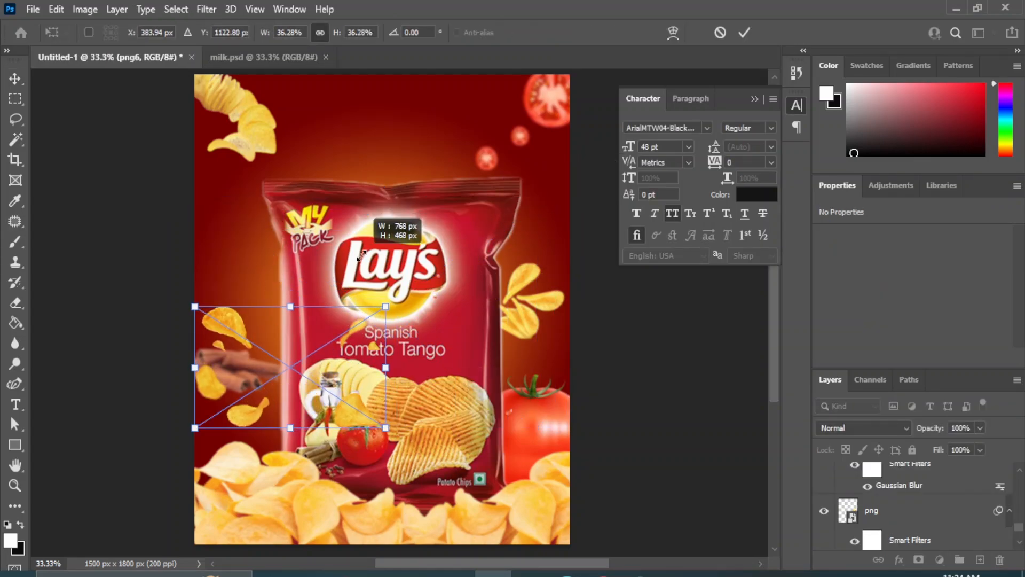
drag(226, 307, 233, 246)
drag(397, 339, 366, 333)
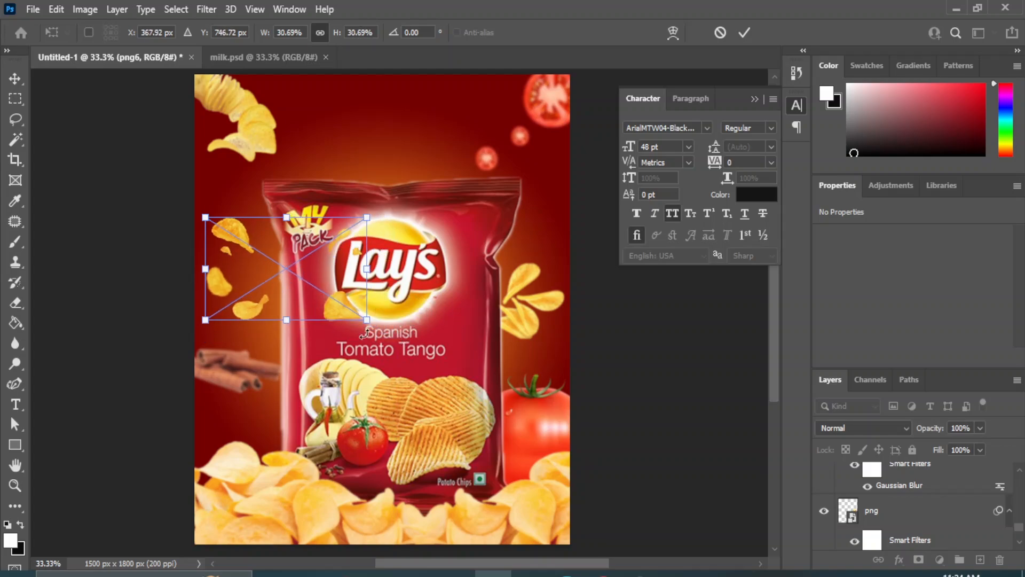
click(14, 79)
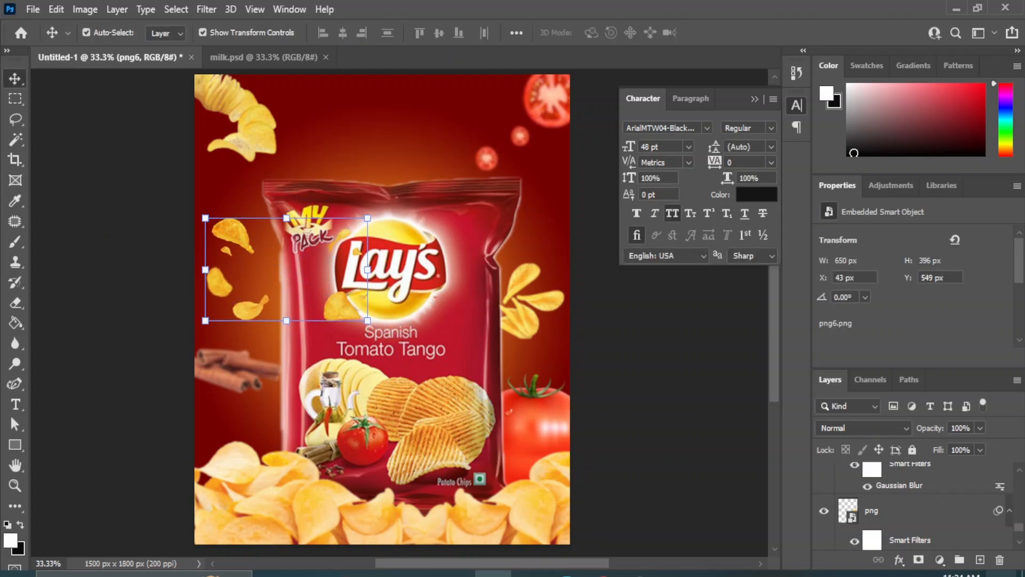
Add a layer mask to png6 and paint out its chips that overlap the packet with a black brush
click(918, 559)
right_click(16, 246)
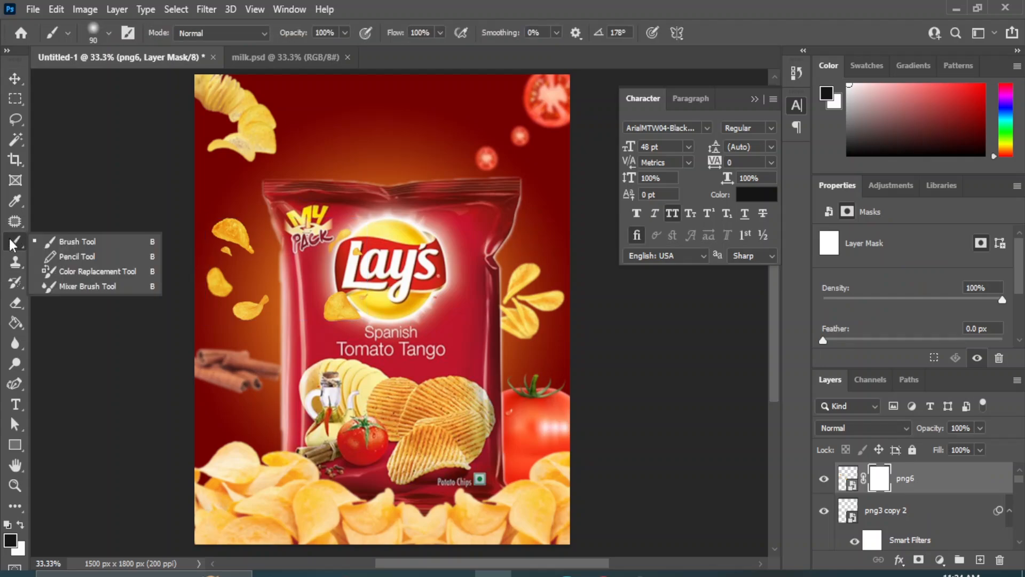
click(80, 239)
drag(344, 300, 333, 302)
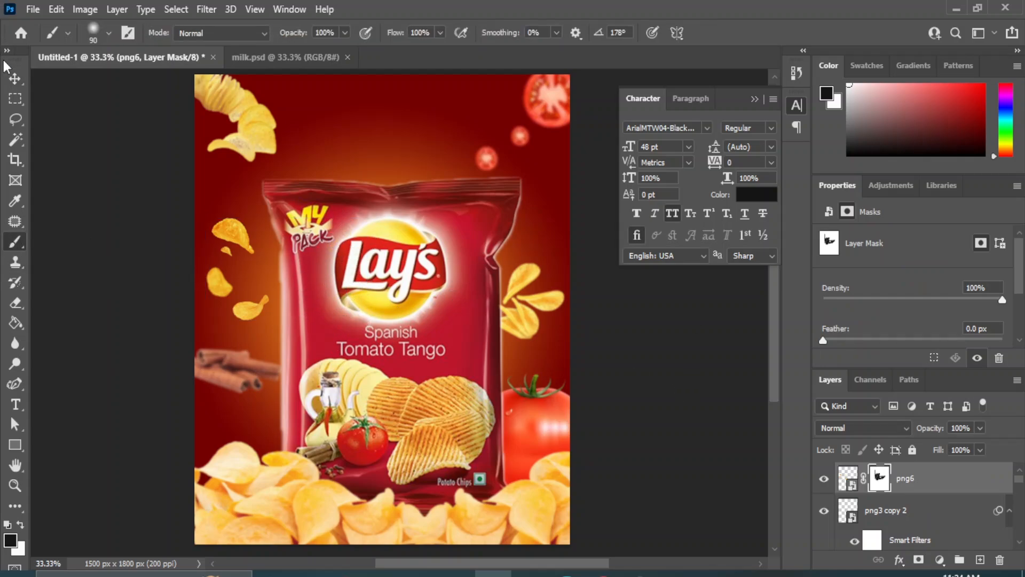
Apply a Gaussian Blur to the png6 chips image itself rather than its mask
click(14, 79)
click(849, 478)
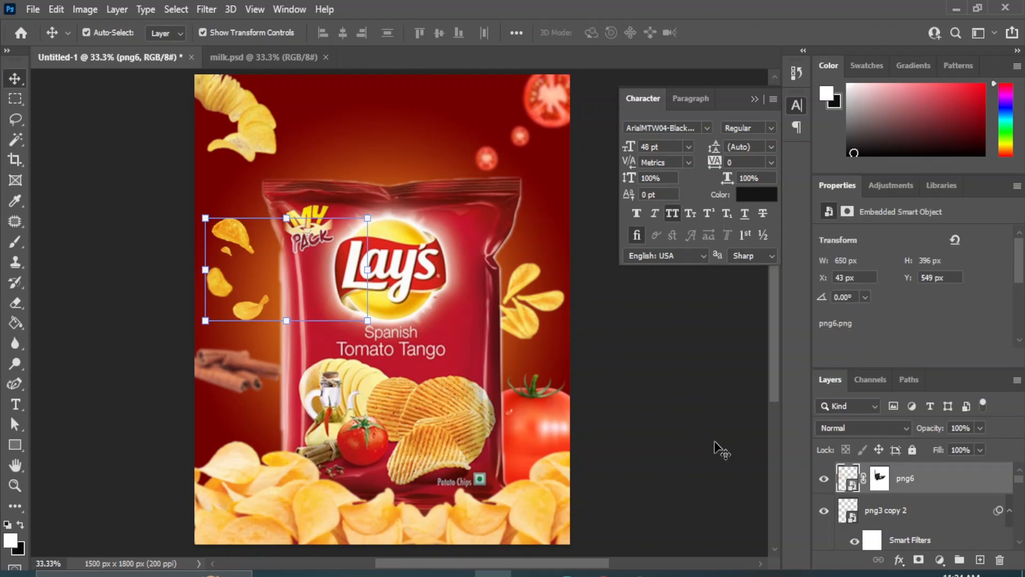
click(204, 9)
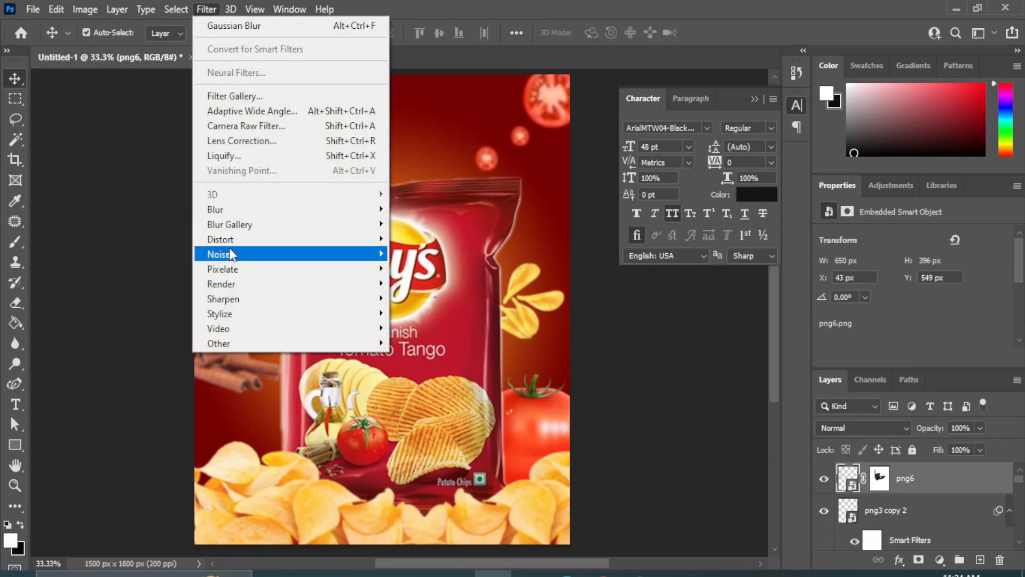
mouse_move(239, 210)
click(422, 268)
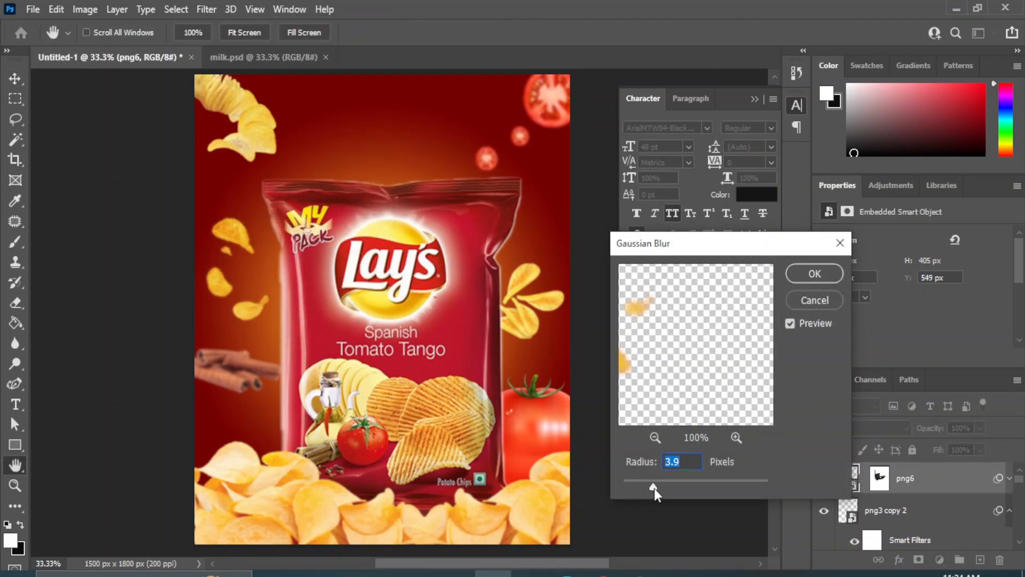
drag(655, 488, 677, 486)
click(814, 274)
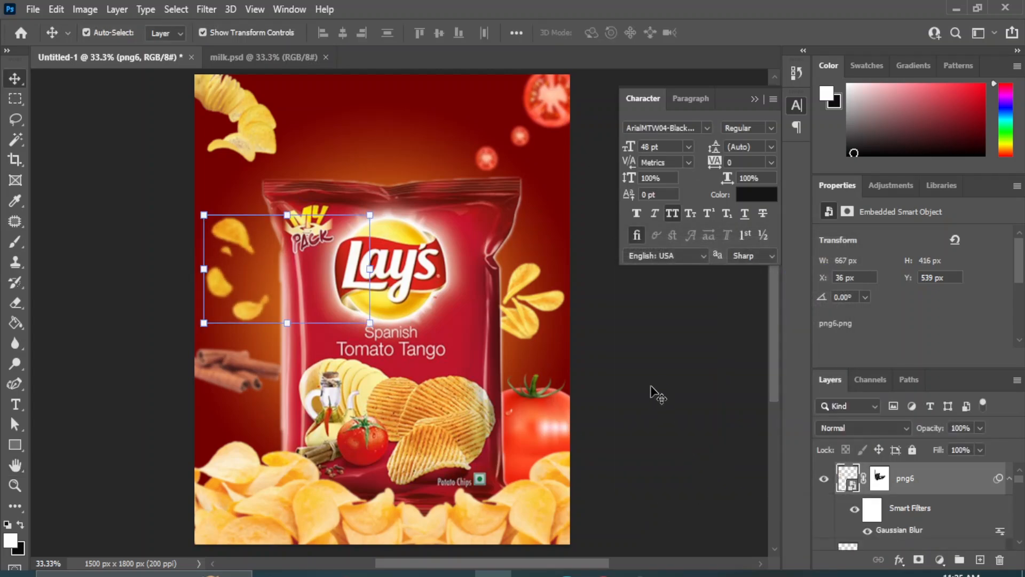
click(657, 385)
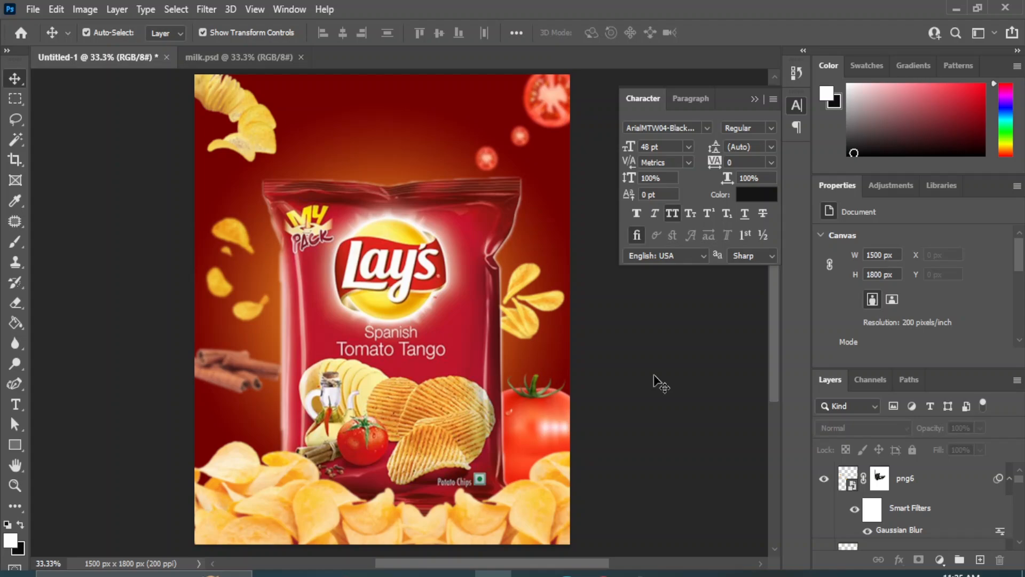
Duplicate the blurred png6 chips above the packet and paint the copy's mask white with a 400 px brush to restore its hidden chips
mouse_move(281, 243)
mouse_down()
mouse_move(293, 205)
mouse_move(579, 168)
mouse_move(390, 126)
mouse_up()
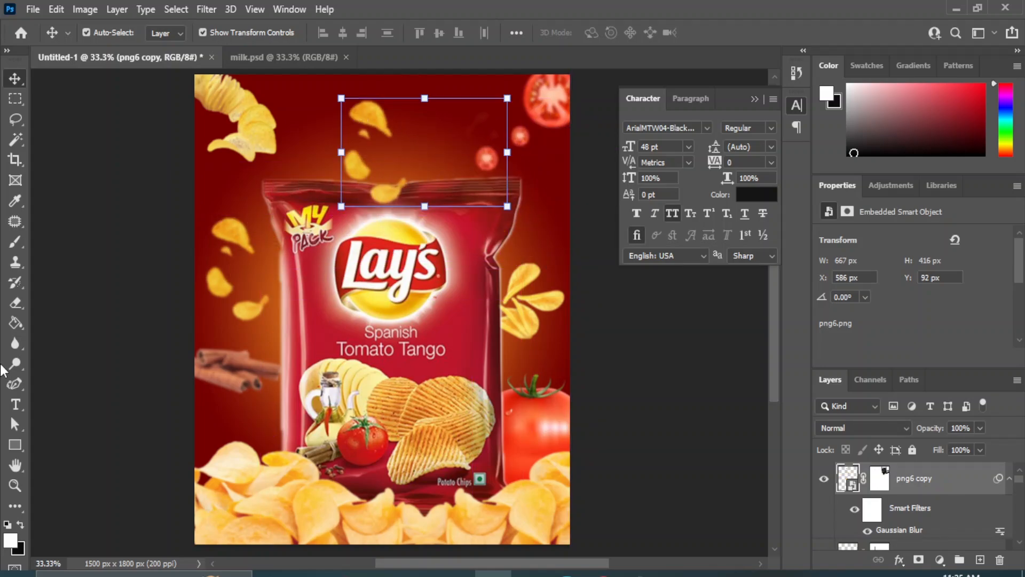
key(b)
click(887, 482)
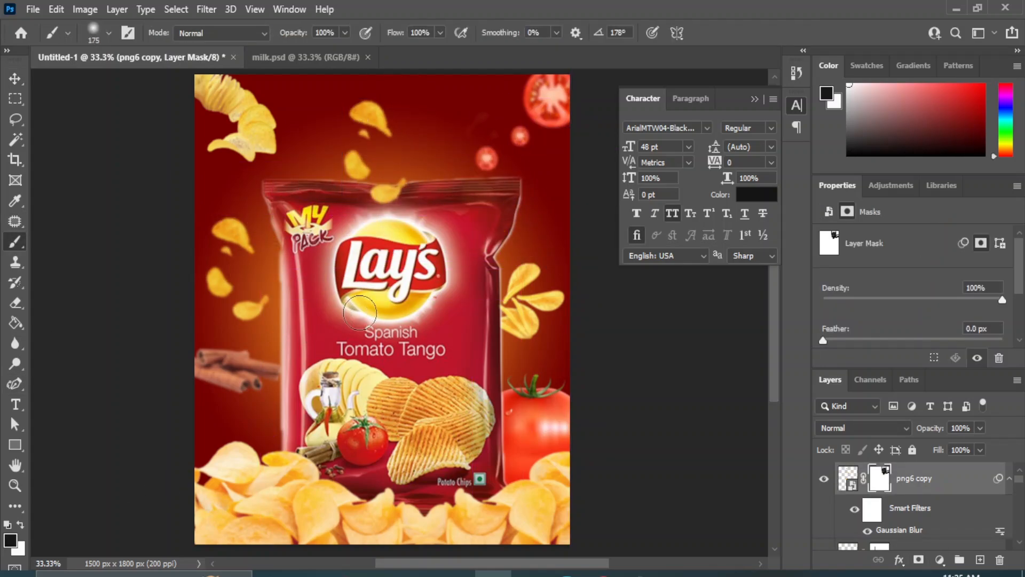
key(bracketright)
key(bracketright)
key(bracketright)
key(bracketright)
click(21, 524)
mouse_move(468, 116)
mouse_down()
mouse_move(496, 143)
mouse_move(466, 227)
mouse_move(528, 136)
mouse_up()
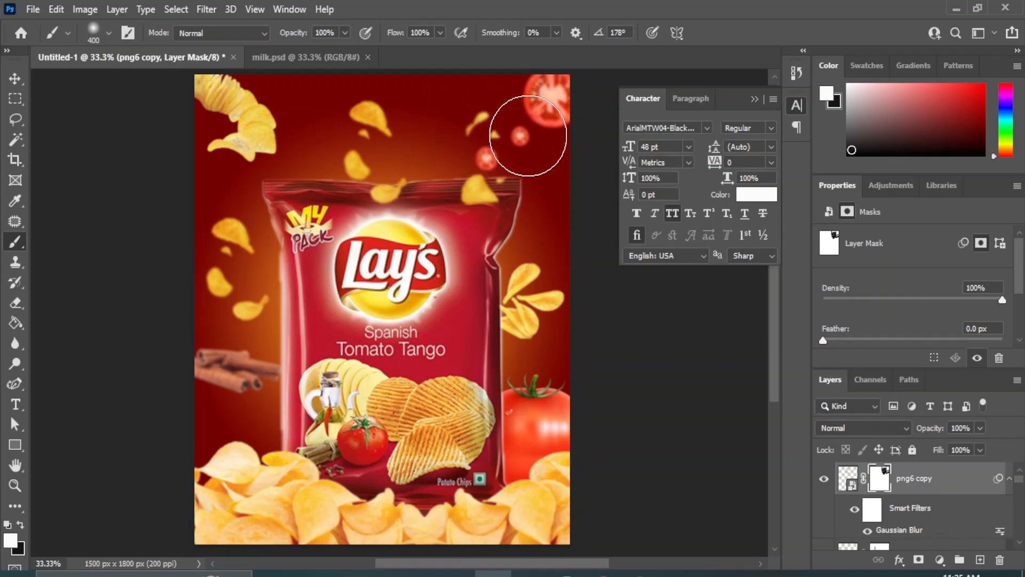
click(20, 524)
drag(362, 122, 355, 252)
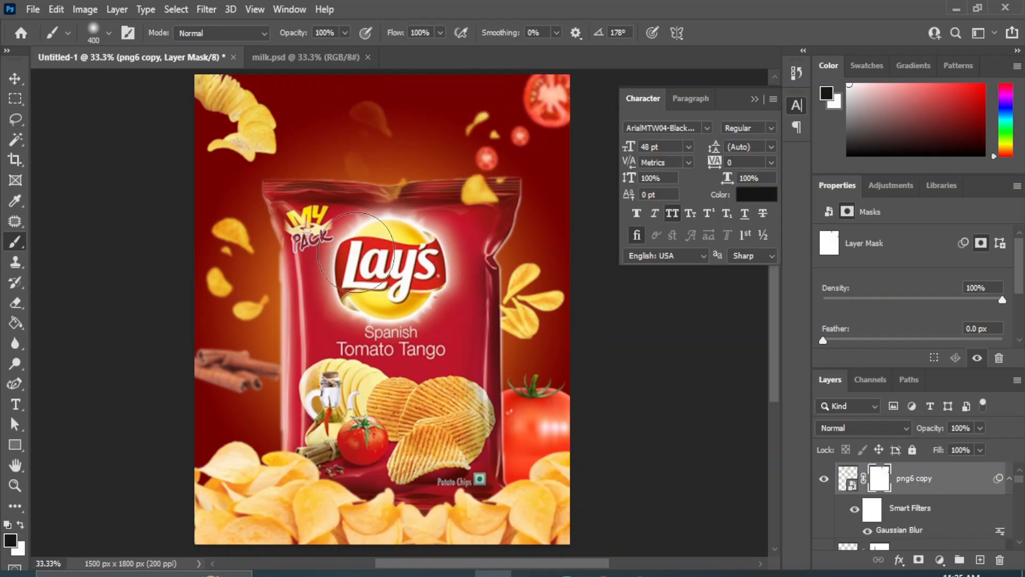
key(v)
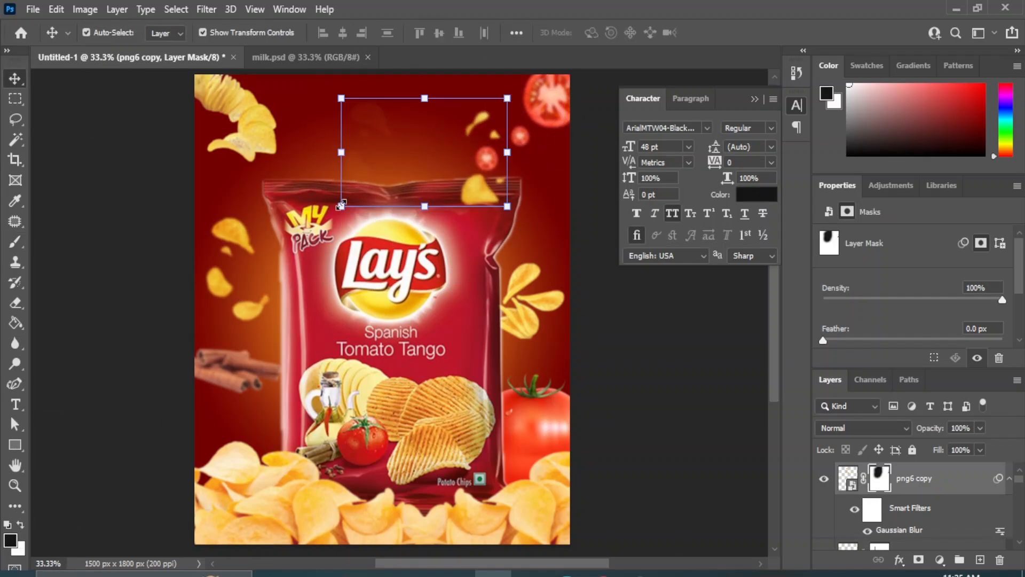
drag(341, 205, 393, 171)
drag(491, 117, 423, 109)
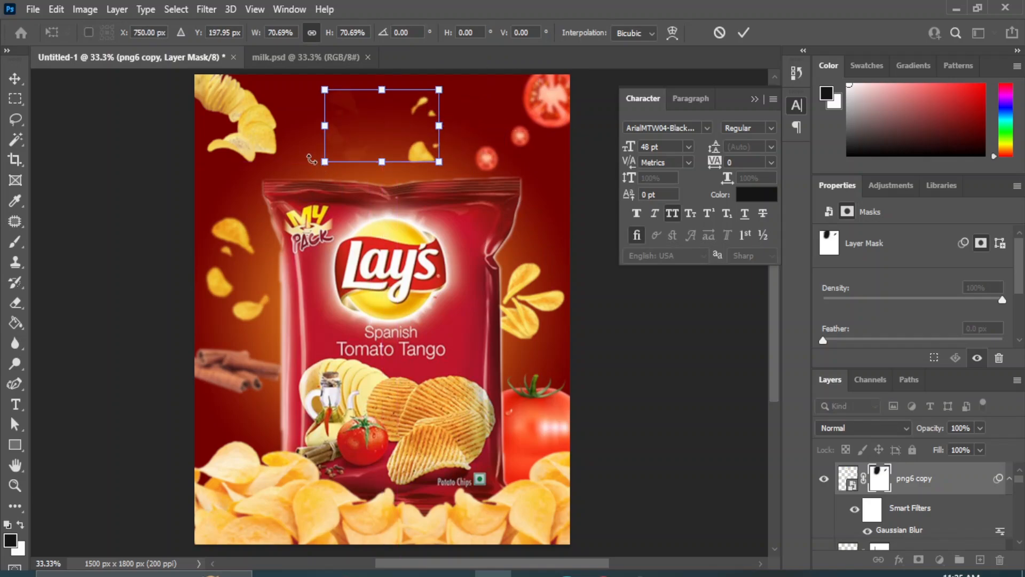
drag(312, 159, 584, 189)
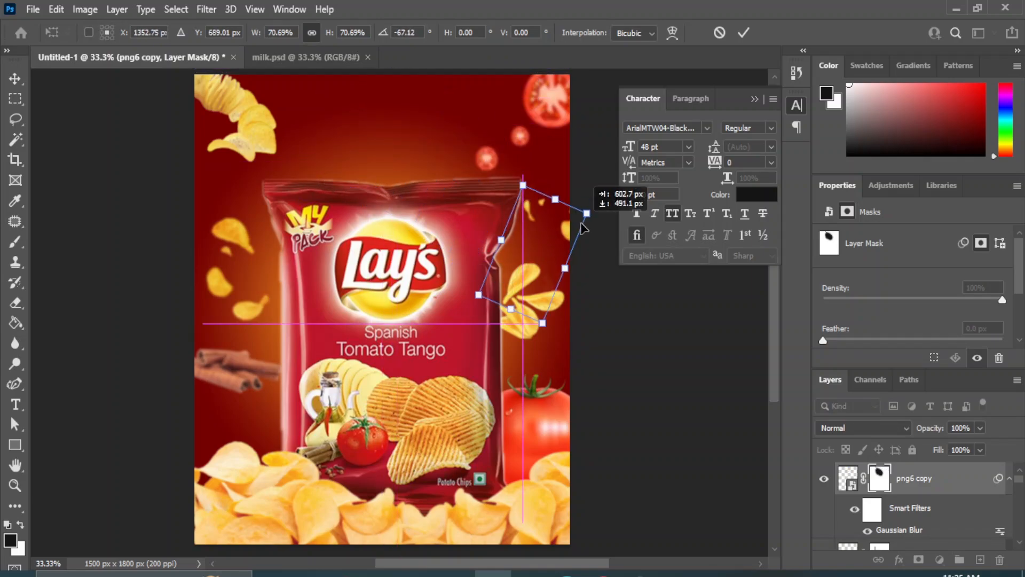
key(Escape)
click(659, 374)
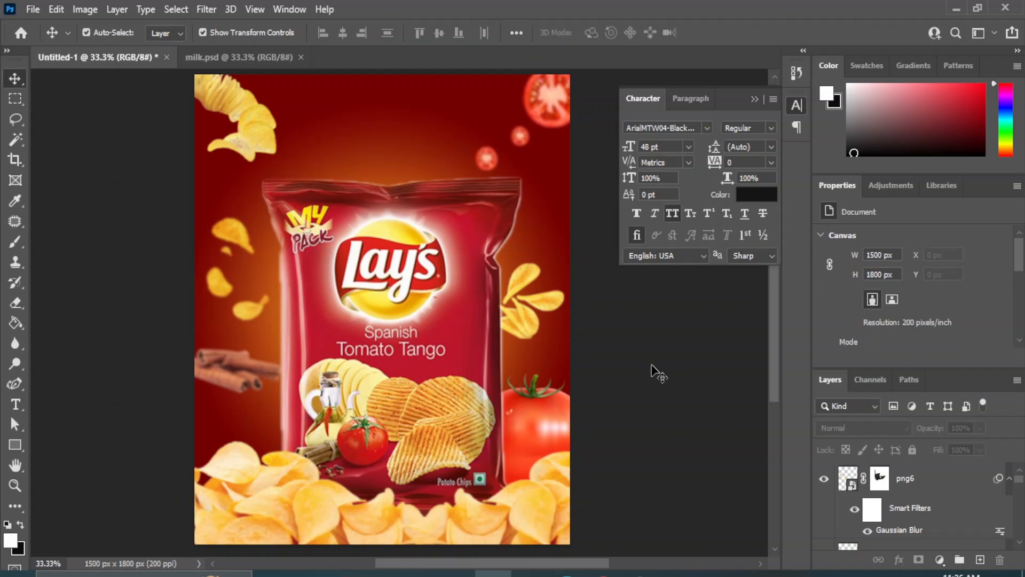
Duplicate the blurred png6 chips to the packet's upper right side, scaling the copy to about 47% and rotating it about 49°
drag(218, 235, 541, 189)
click(515, 280)
click(527, 239)
drag(516, 279, 538, 219)
drag(518, 247, 540, 233)
drag(548, 180, 516, 160)
drag(603, 244, 560, 288)
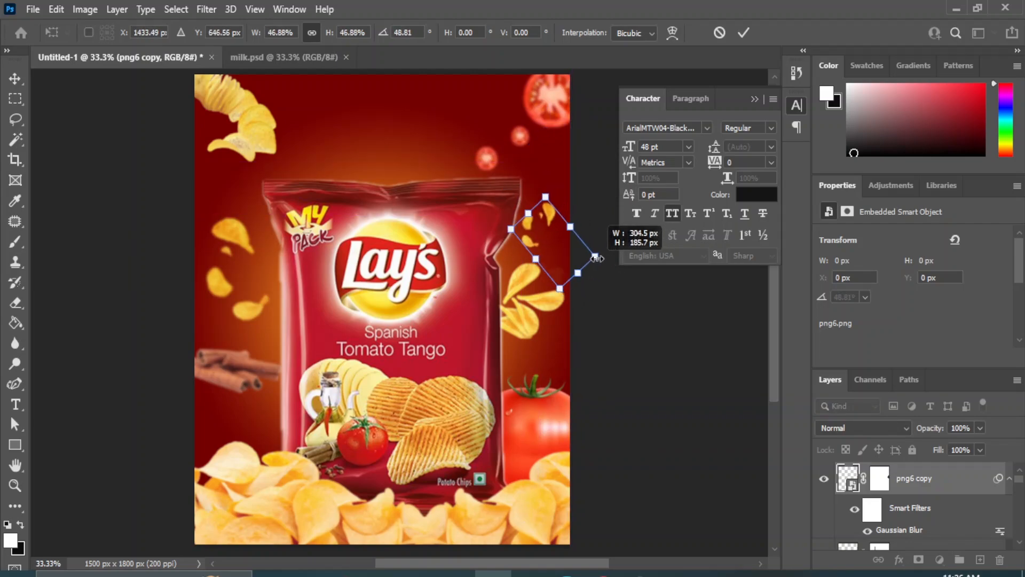
key(Return)
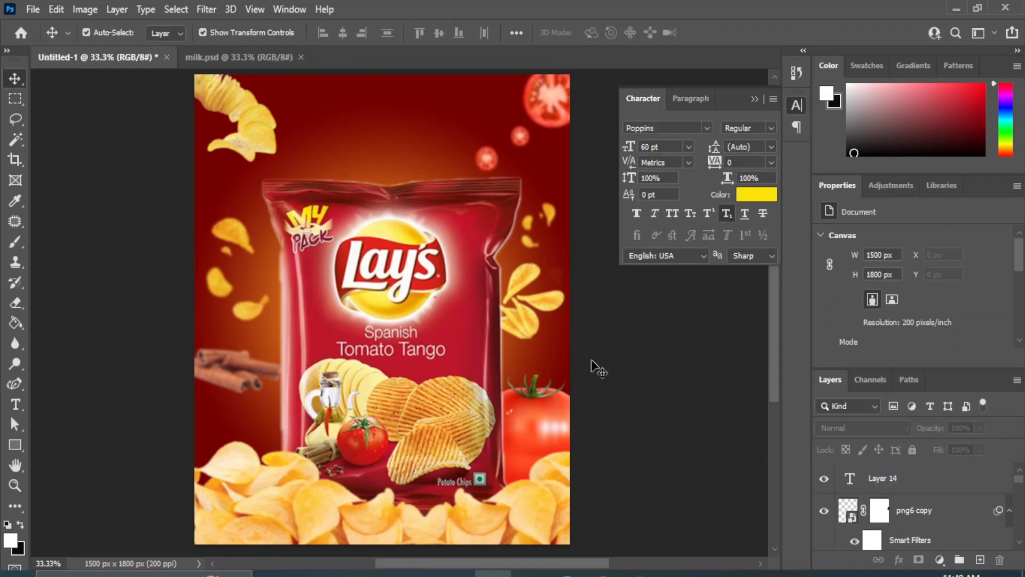
Add the horizontal text "Lay's" in yellow Poppins above the packet
drag(15, 404, 65, 403)
click(338, 130)
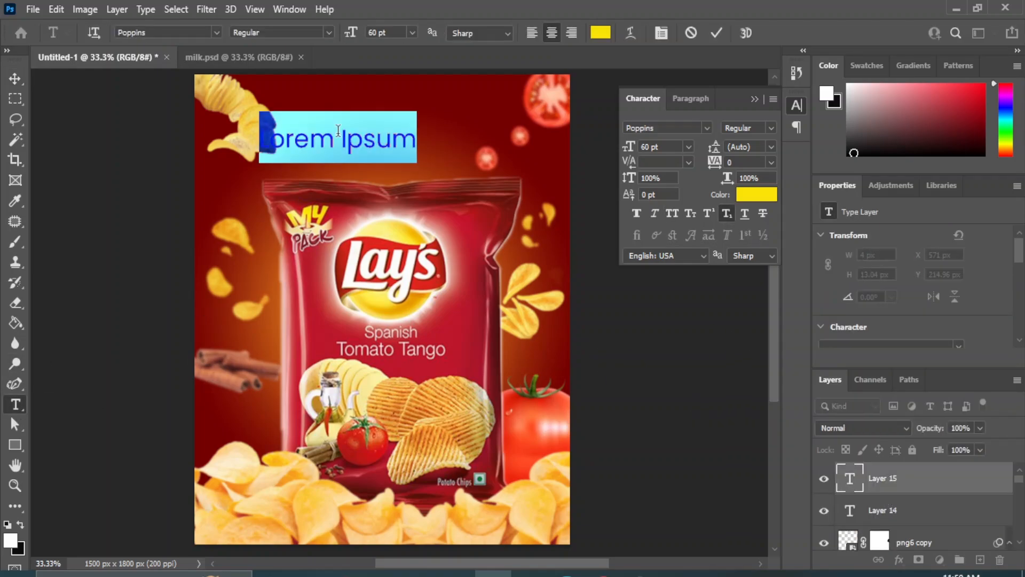
key(BackSpace)
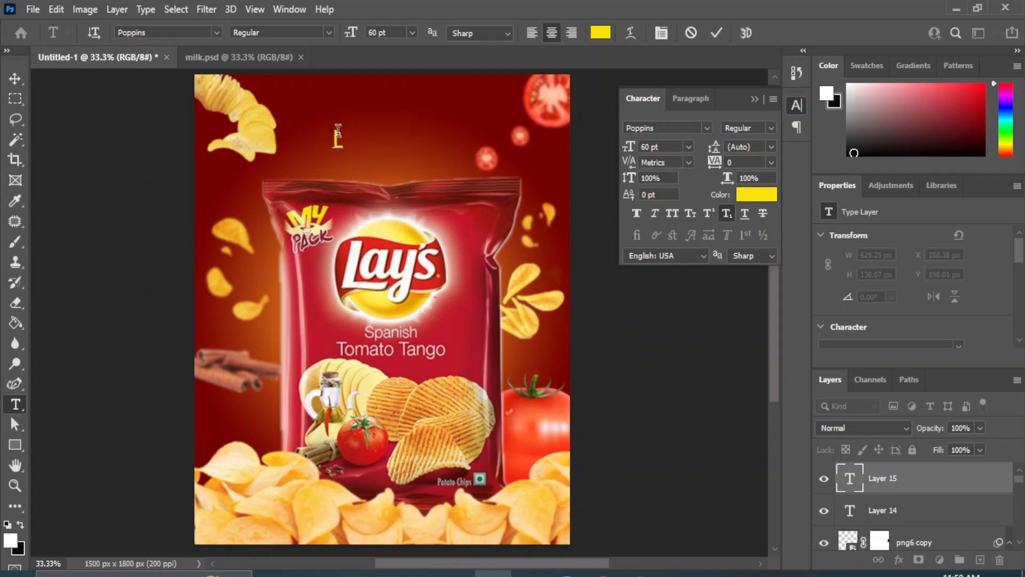
text(Lay)
text('s)
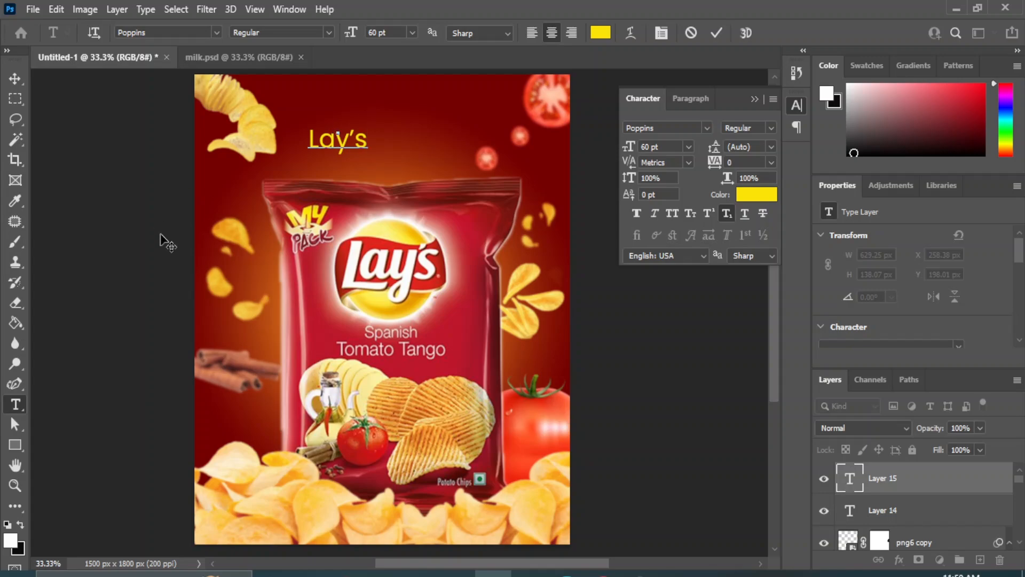
click(15, 79)
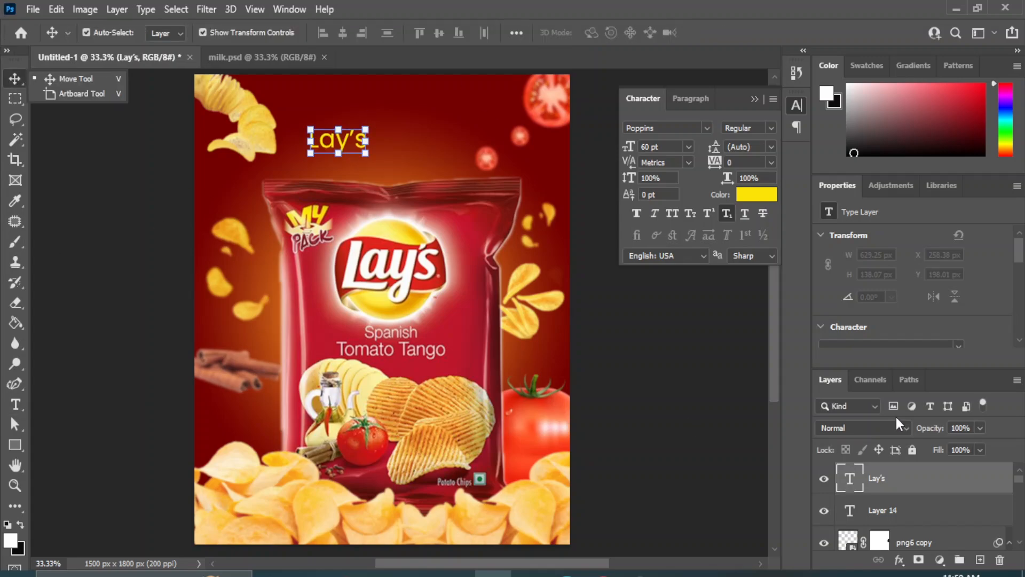
Set the Lay's title to Black Italic at 80 pt and move it closer to the middle above the packet
click(772, 126)
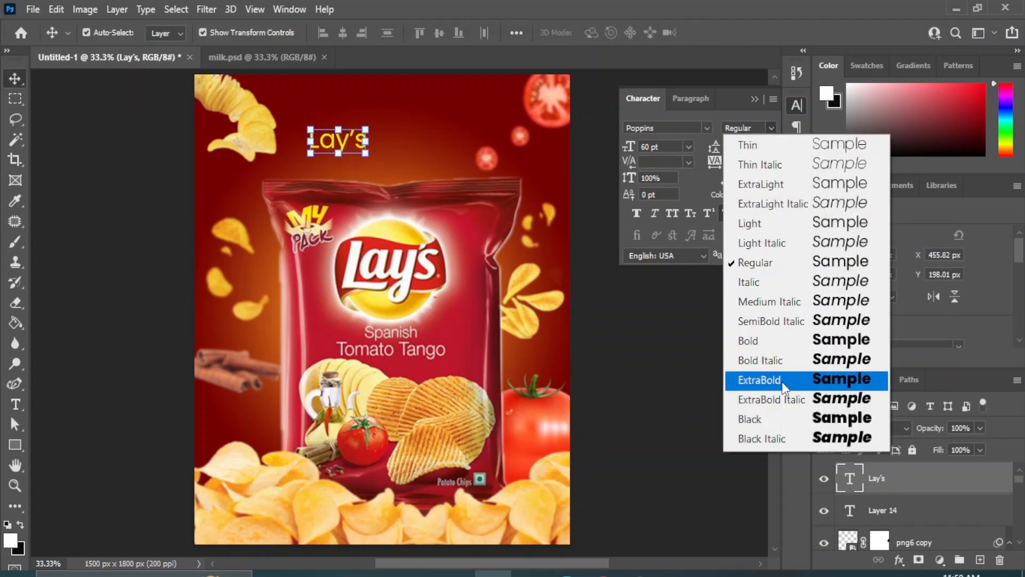
click(784, 360)
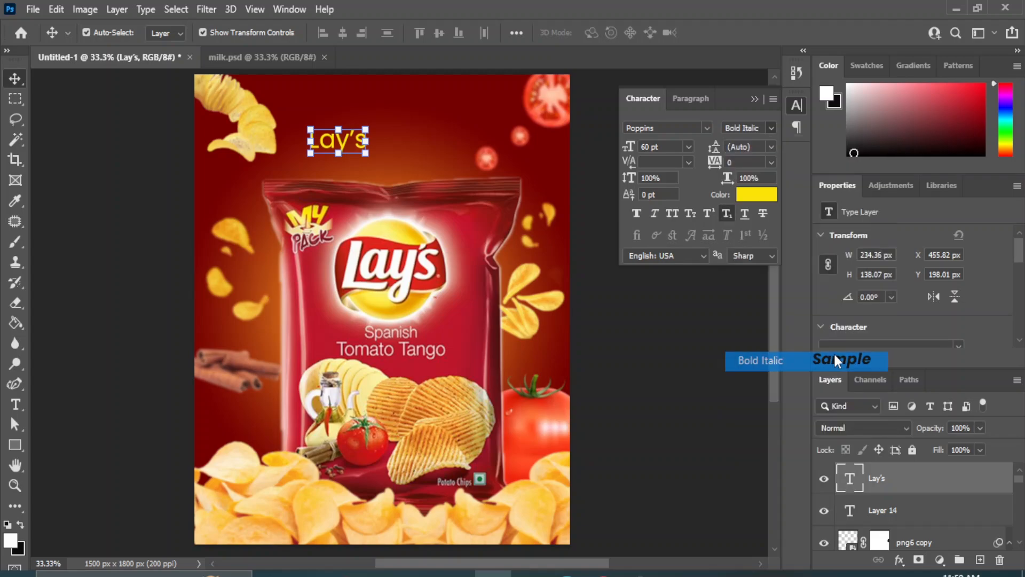
click(772, 129)
click(777, 438)
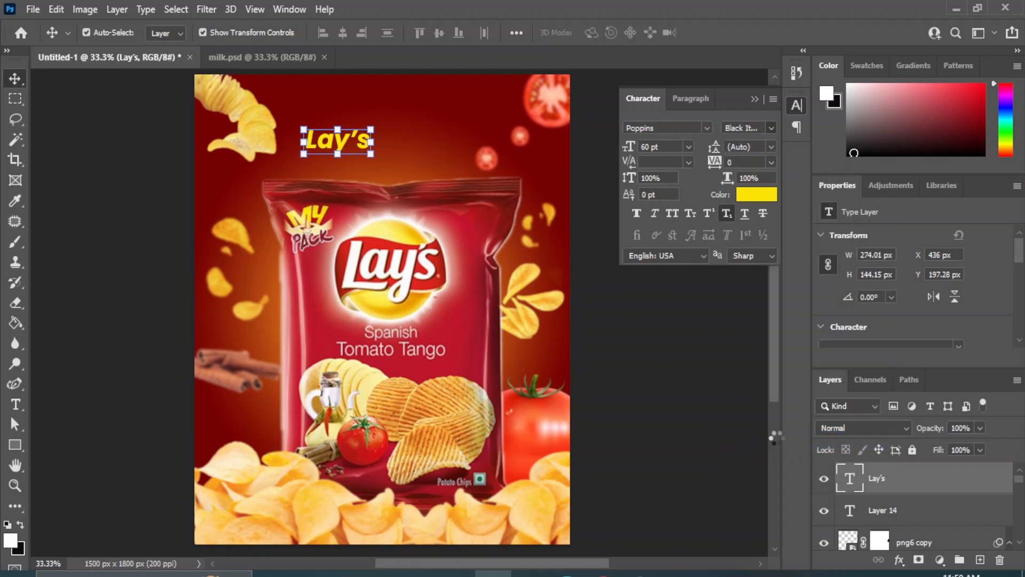
drag(350, 140, 375, 128)
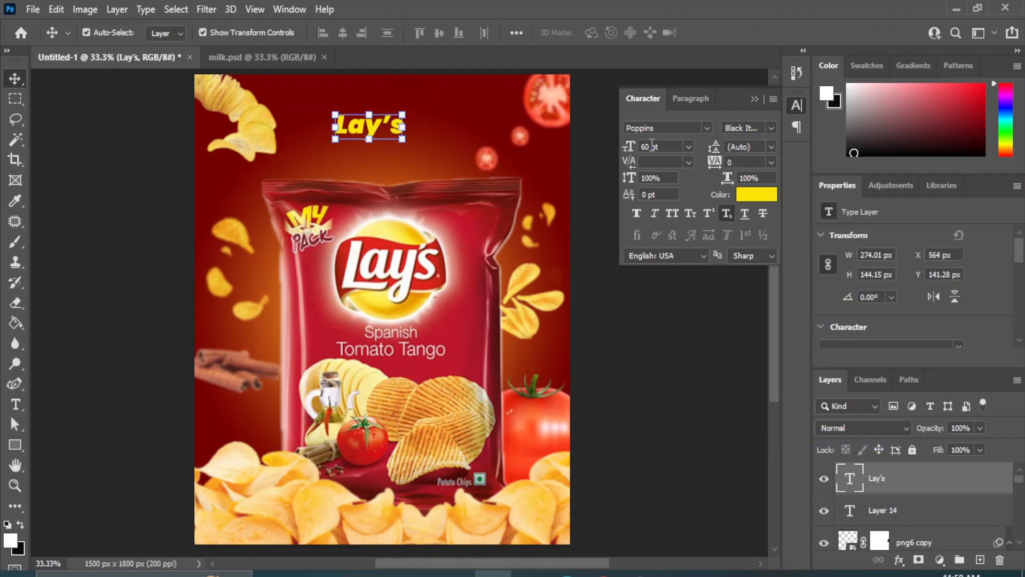
text(80)
key(Return)
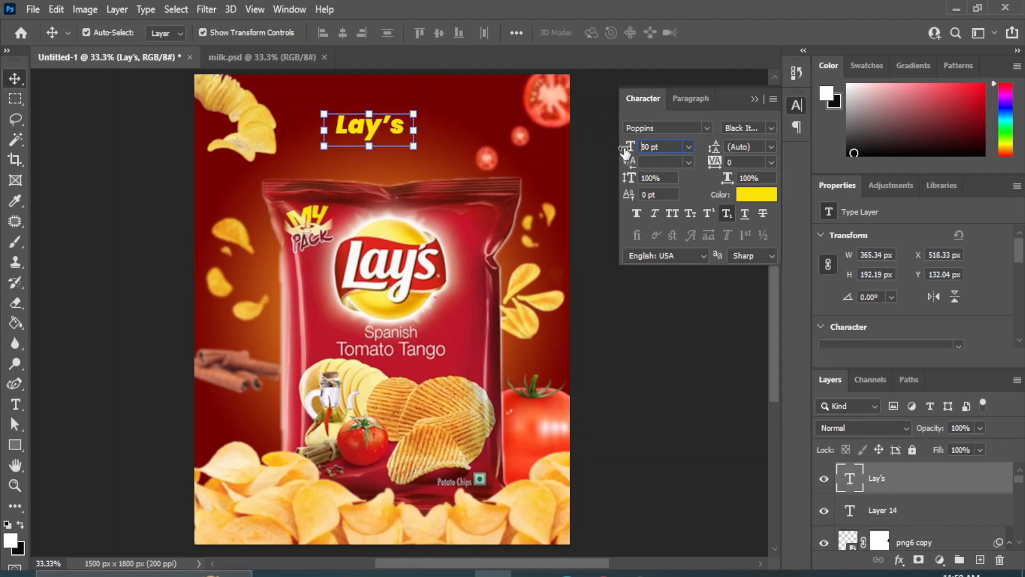
Centre the Lay's title horizontally on the Rectangle 1 background and move it up to about 72 px from the poster's upper edge
scroll(908, 528, down, 8)
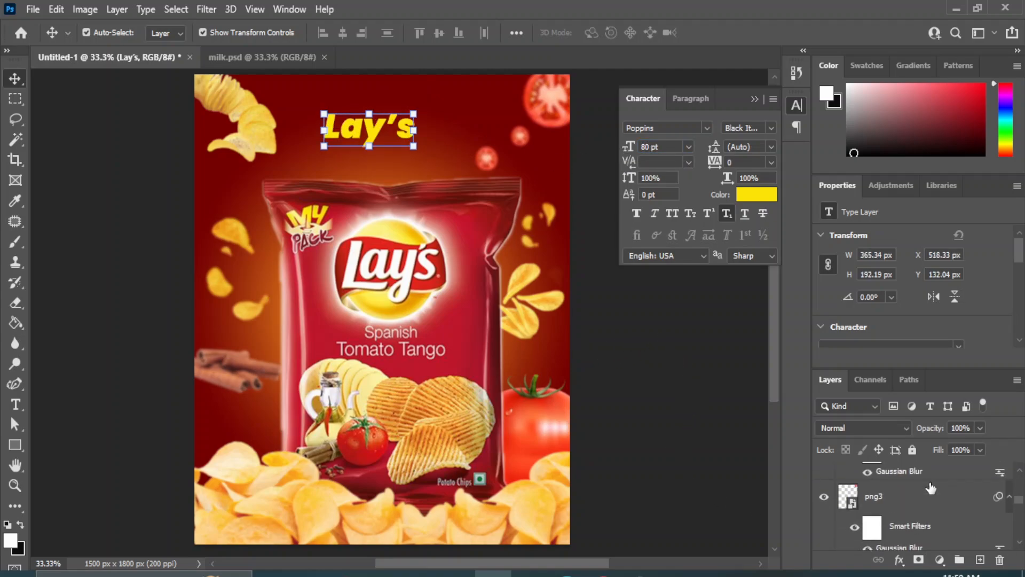
click(898, 511)
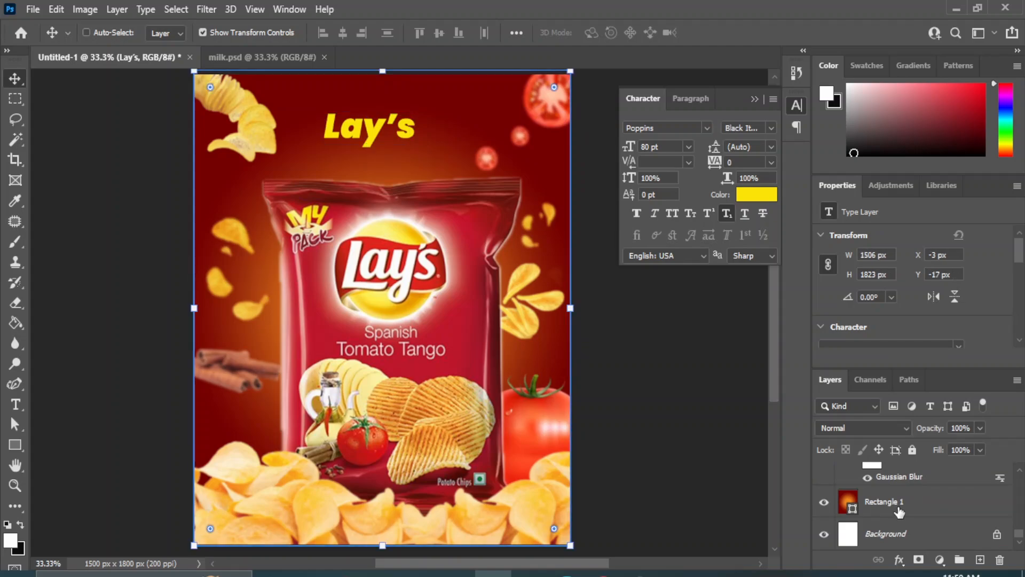
click(332, 115)
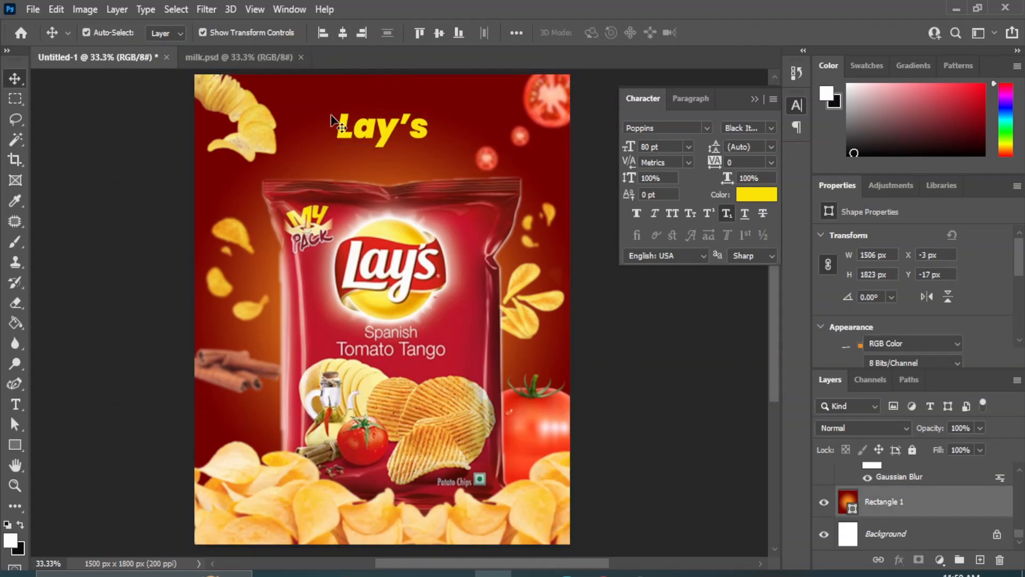
click(389, 136)
drag(388, 130, 385, 128)
key(shift+Up)
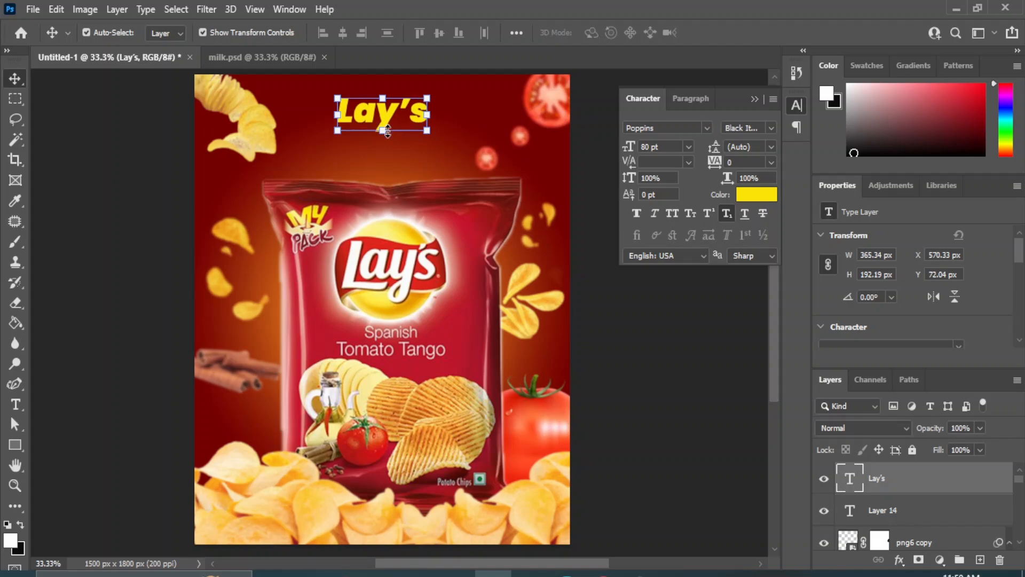
click(643, 368)
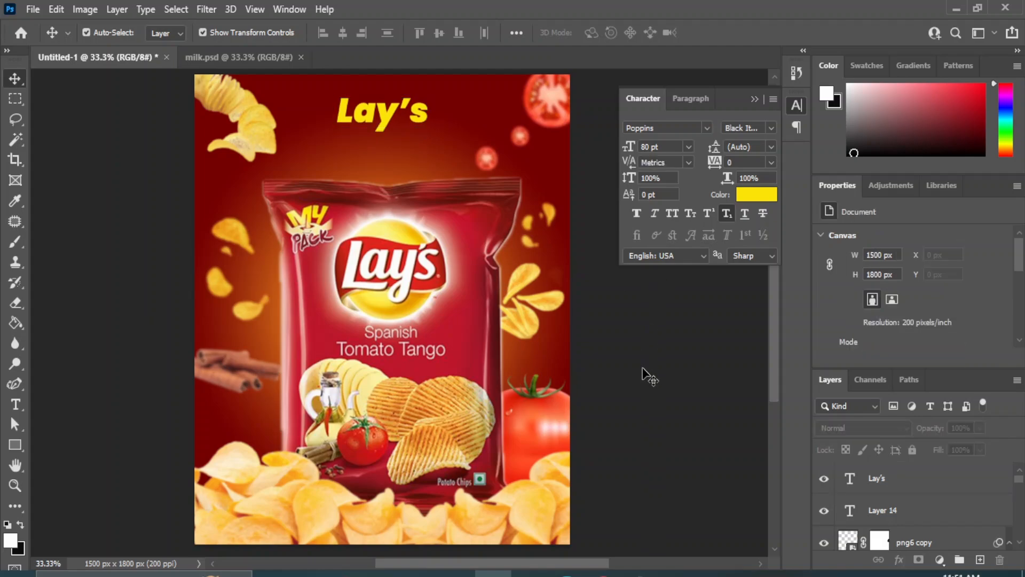
Add a 9 px outside Stroke effect to the Lay's title
click(358, 114)
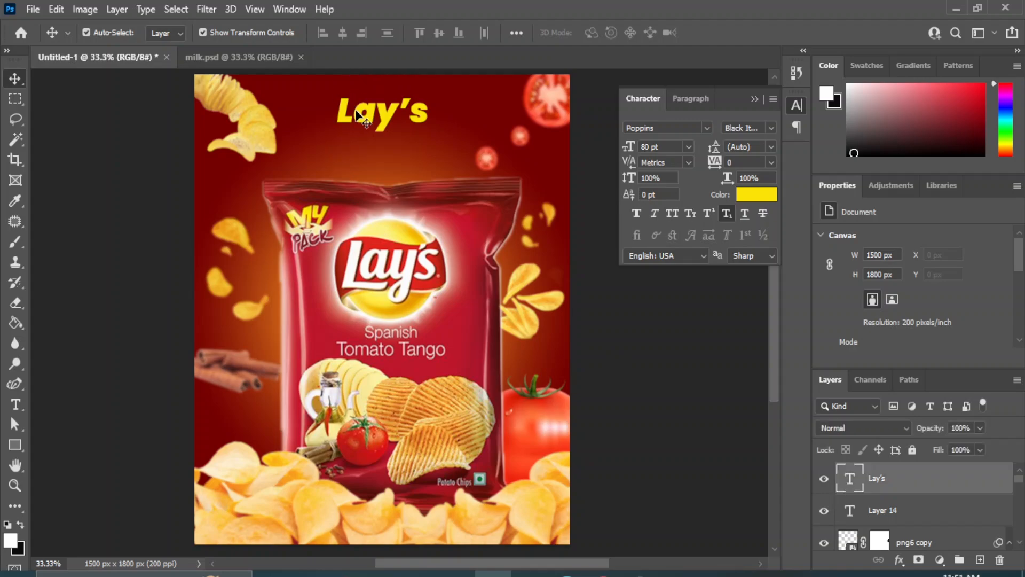
click(899, 559)
click(748, 427)
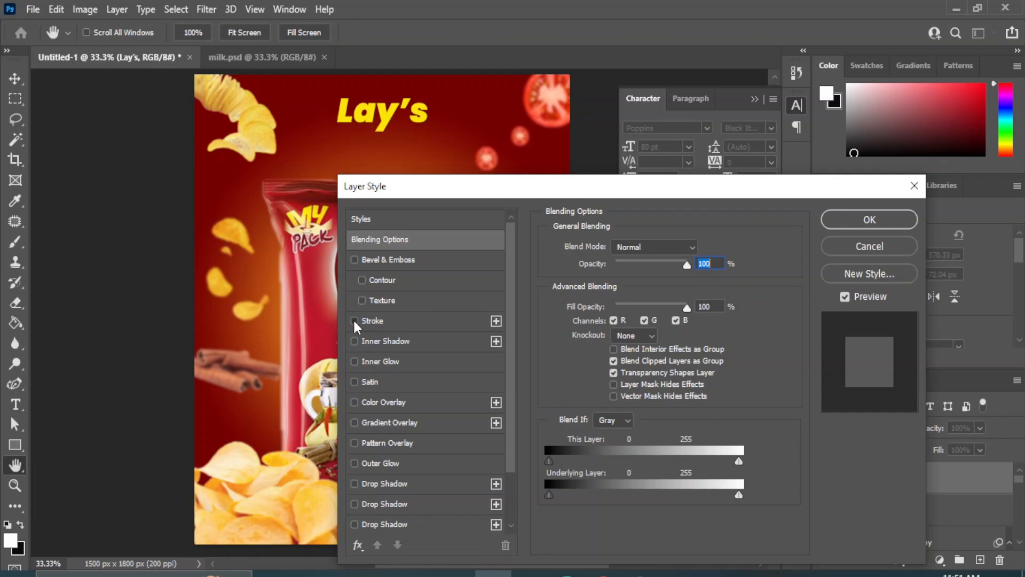
click(353, 320)
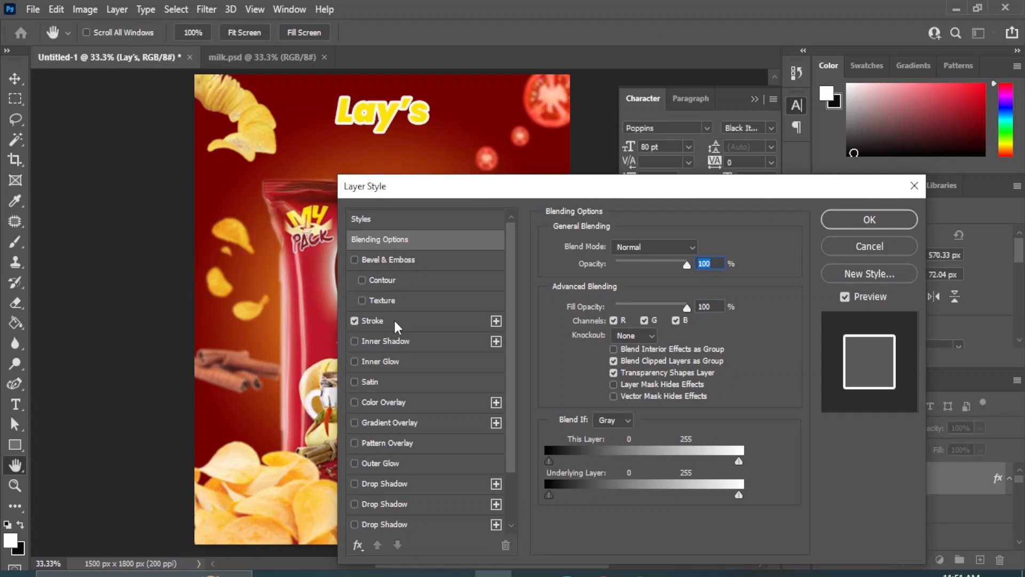
click(393, 320)
Set the Lay's title's stroke colour to dark grey 404040 and apply the layer style
click(579, 360)
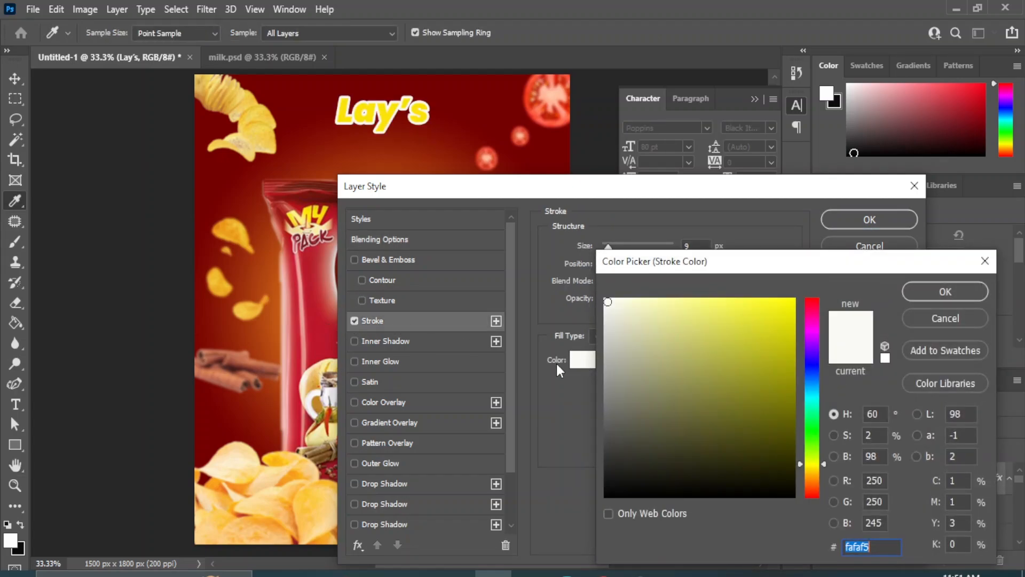
text(2a2a28)
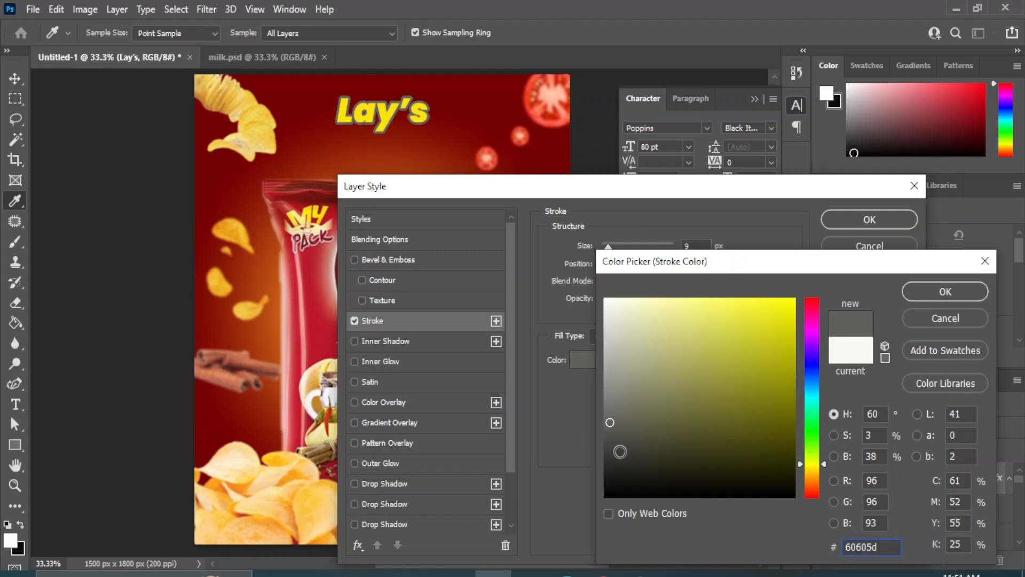
drag(614, 473, 614, 486)
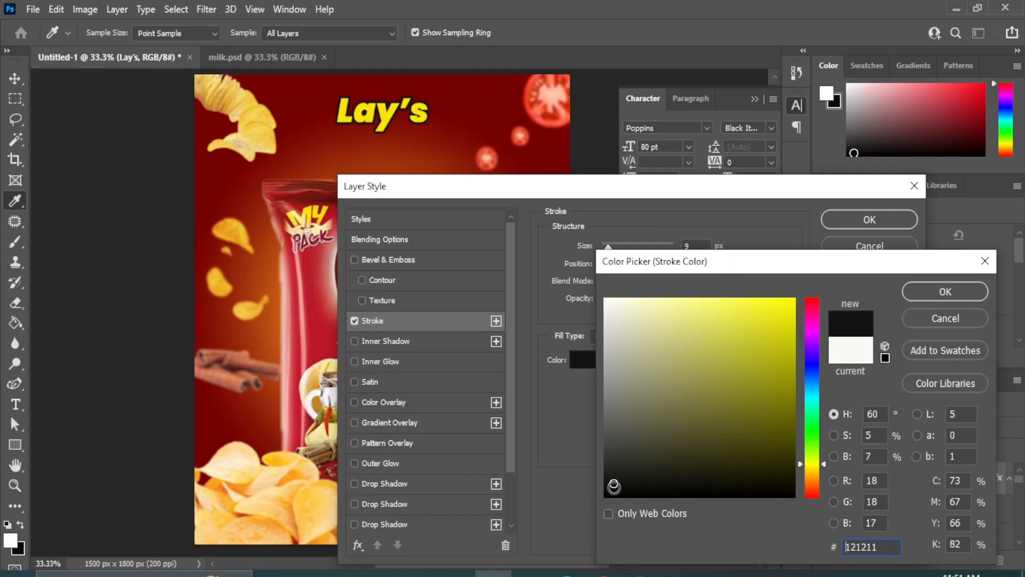
click(609, 478)
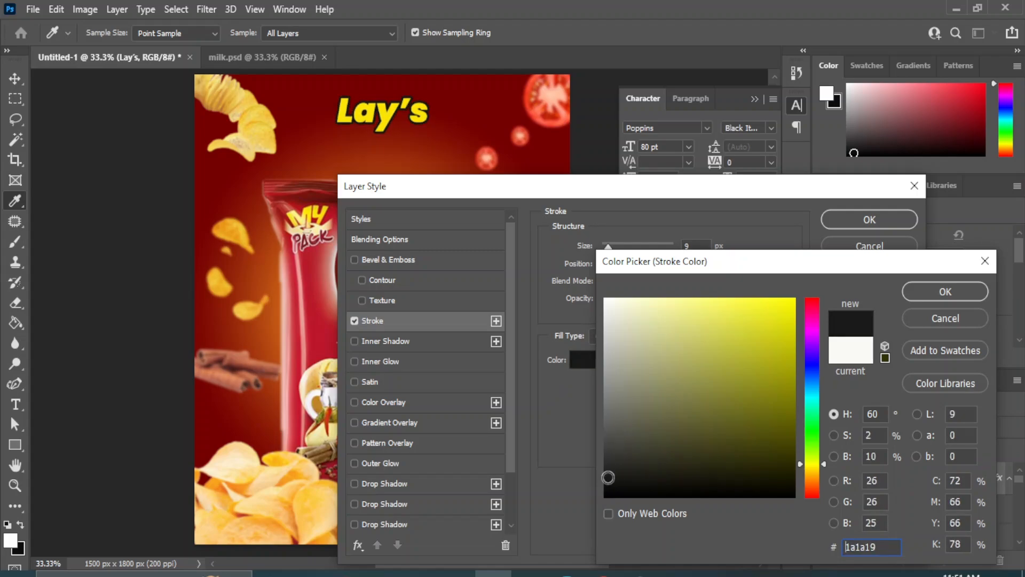
drag(608, 475, 604, 441)
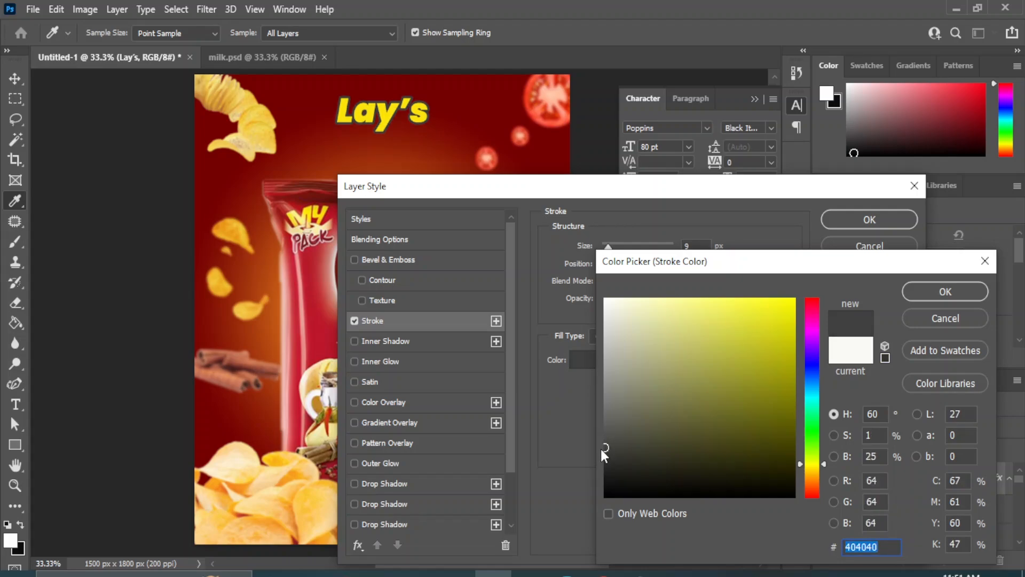
click(945, 291)
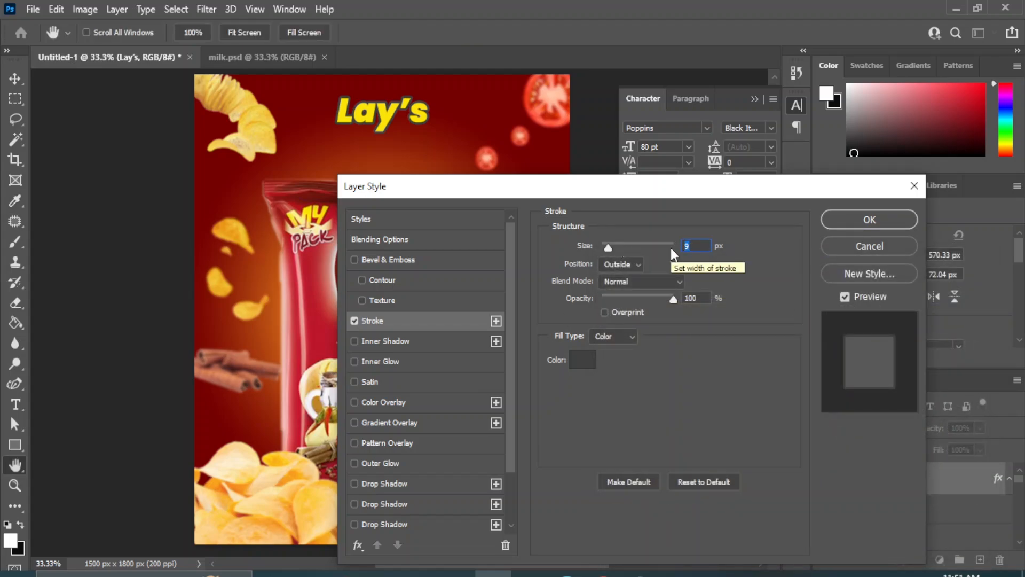
key(Return)
click(657, 382)
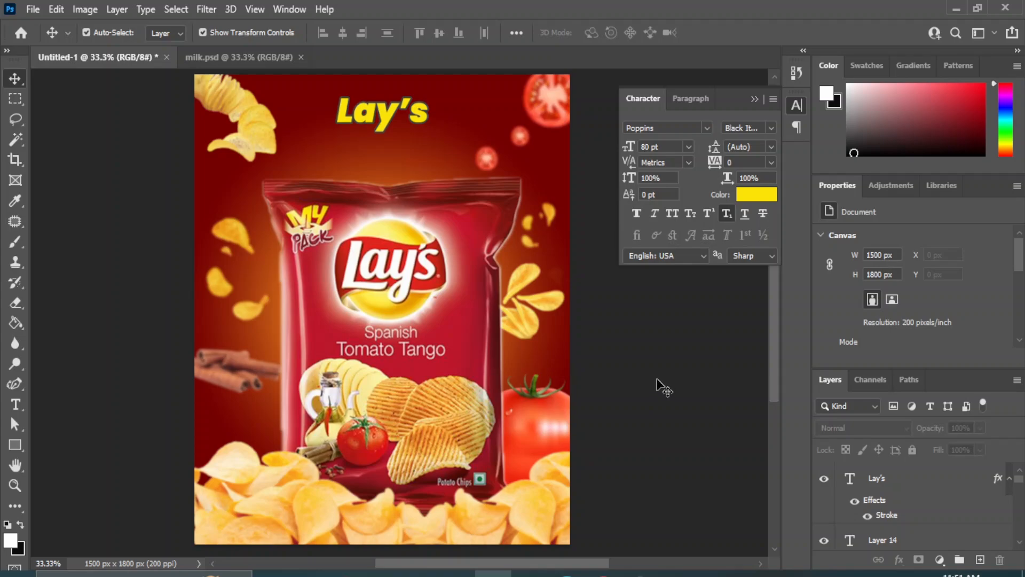
Add a horizontal text layer reading Spanish between the Lay's title and the packet
click(15, 404)
right_click(15, 405)
click(80, 403)
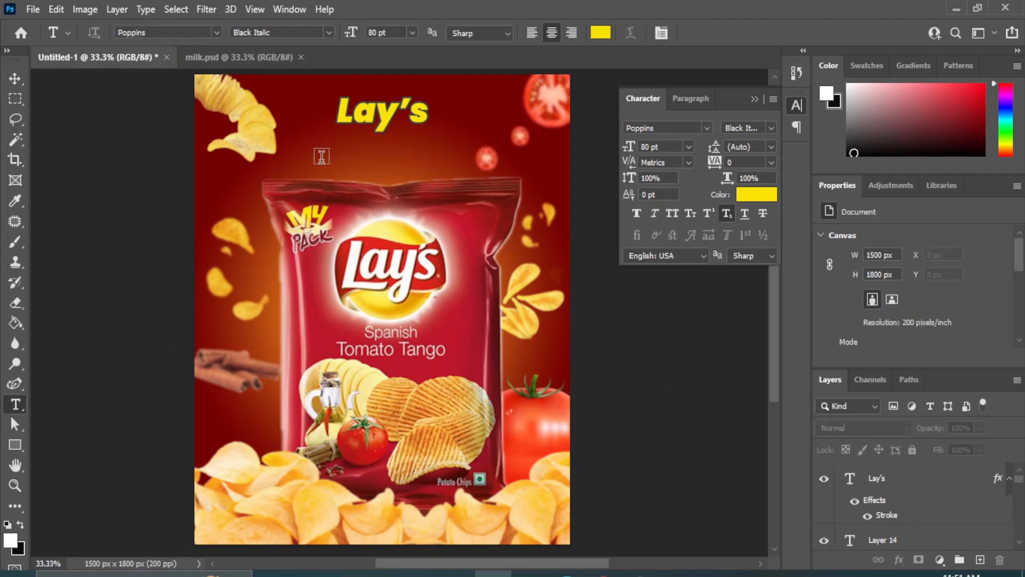
click(319, 157)
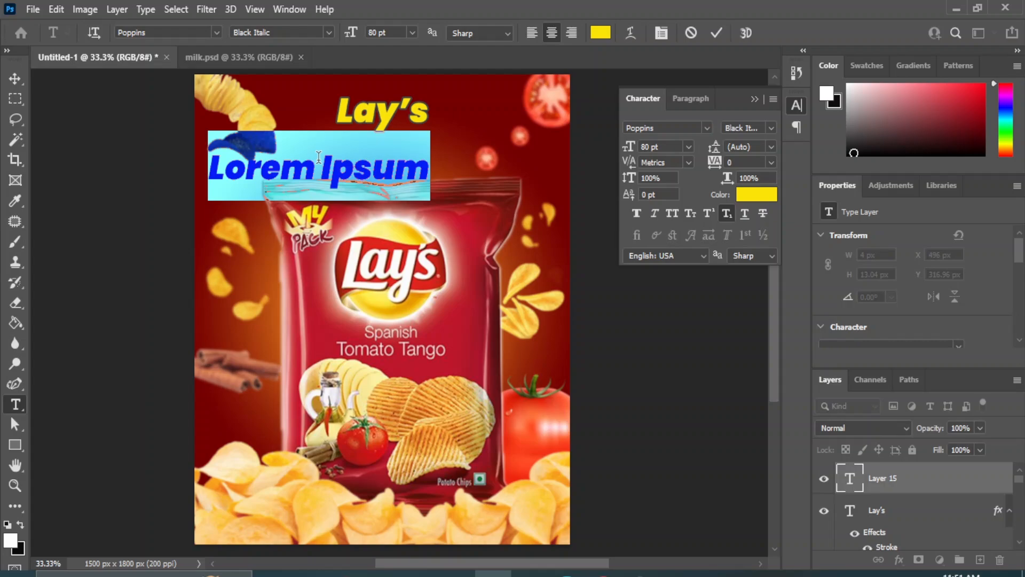
text(S)
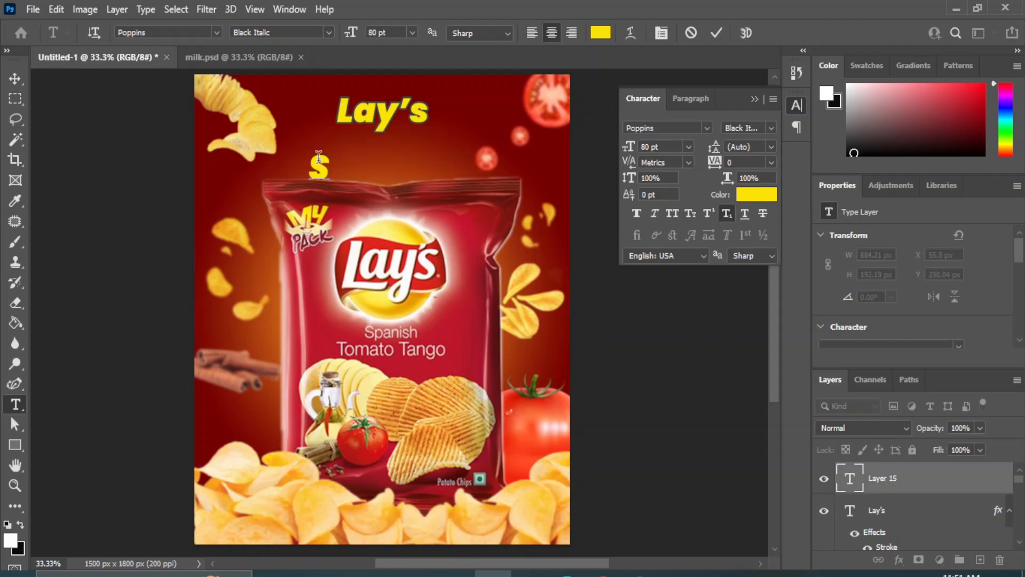
text(p)
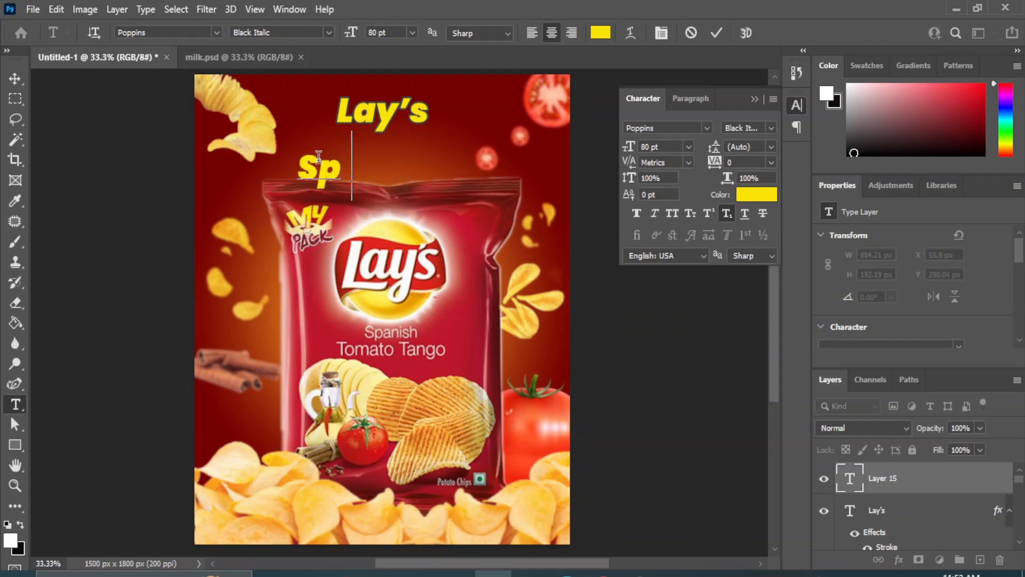
text(anish)
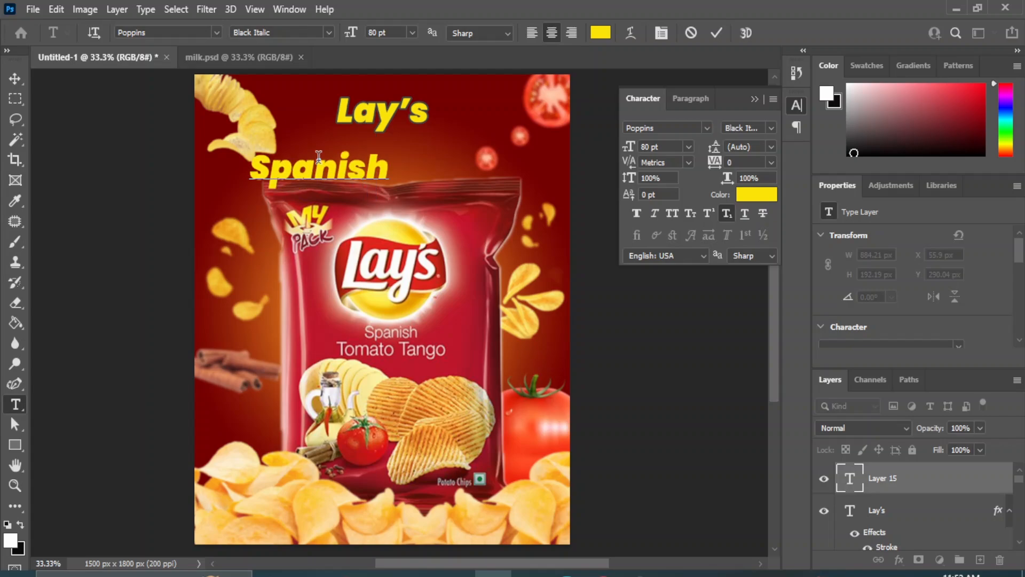
click(15, 78)
Set the Spanish title text to Light Italic at 48 pt and place it just below the Lay's title, slightly left of centre
click(771, 128)
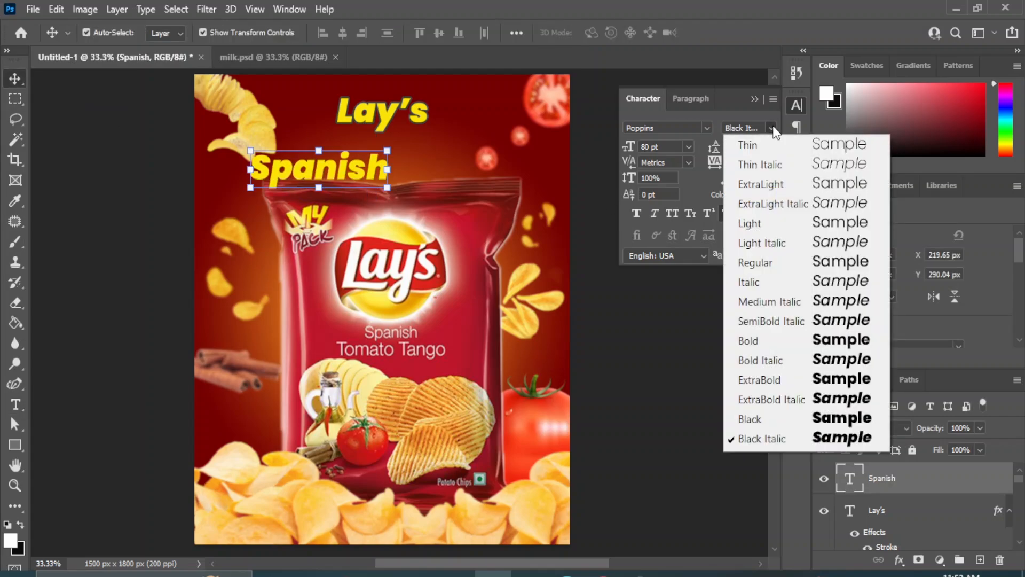
click(748, 245)
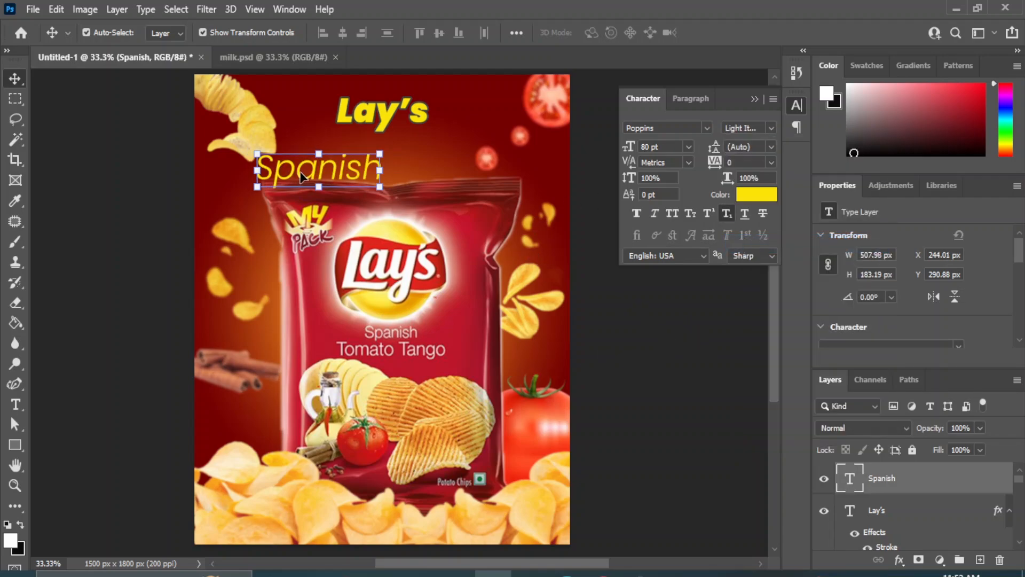
drag(302, 177, 365, 152)
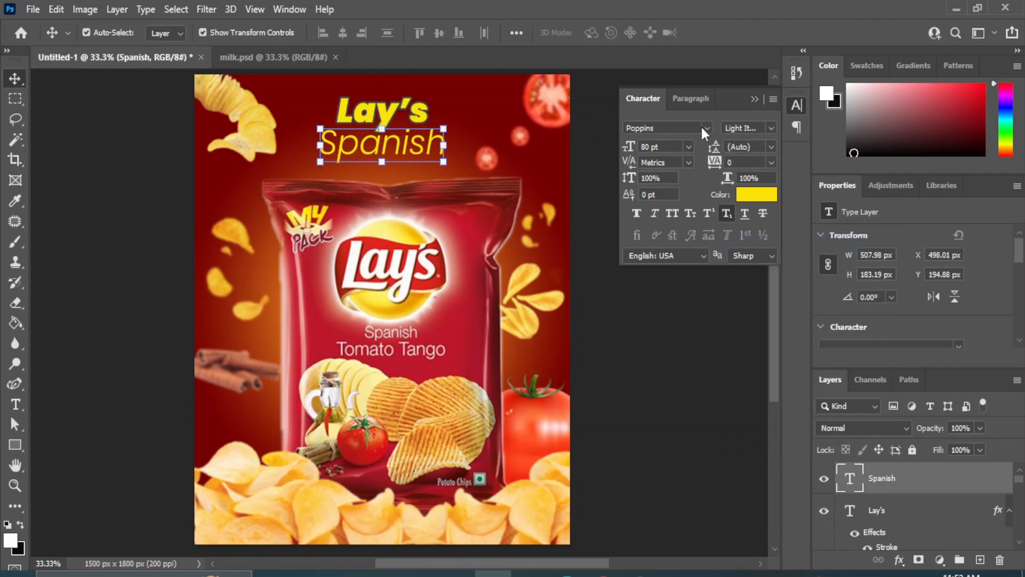
click(689, 147)
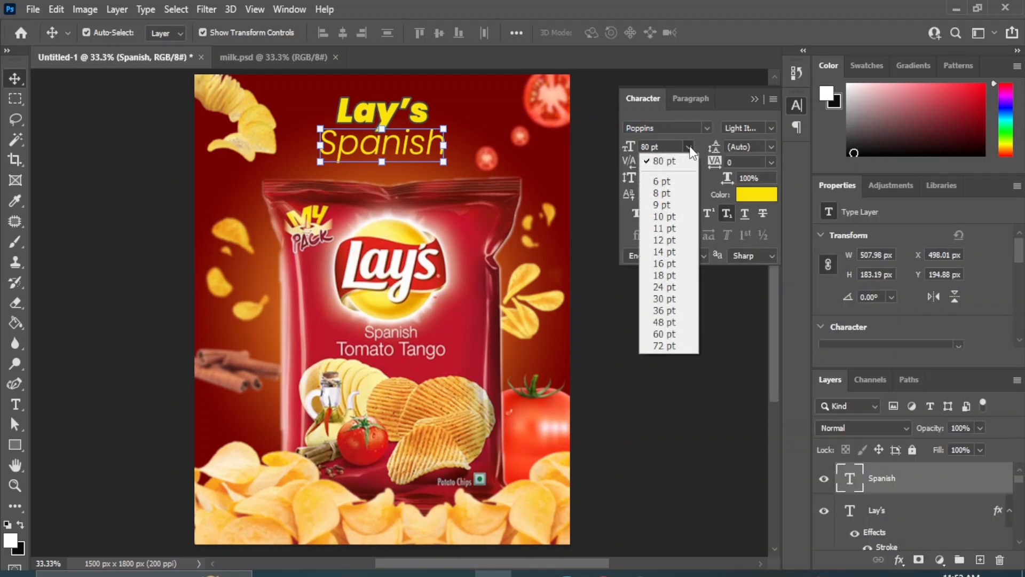
click(664, 322)
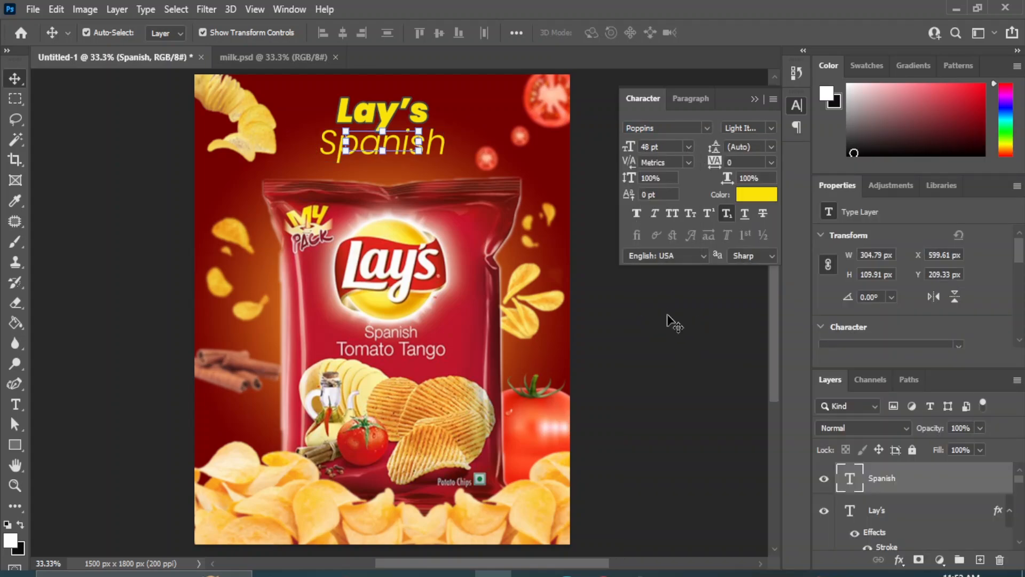
click(699, 361)
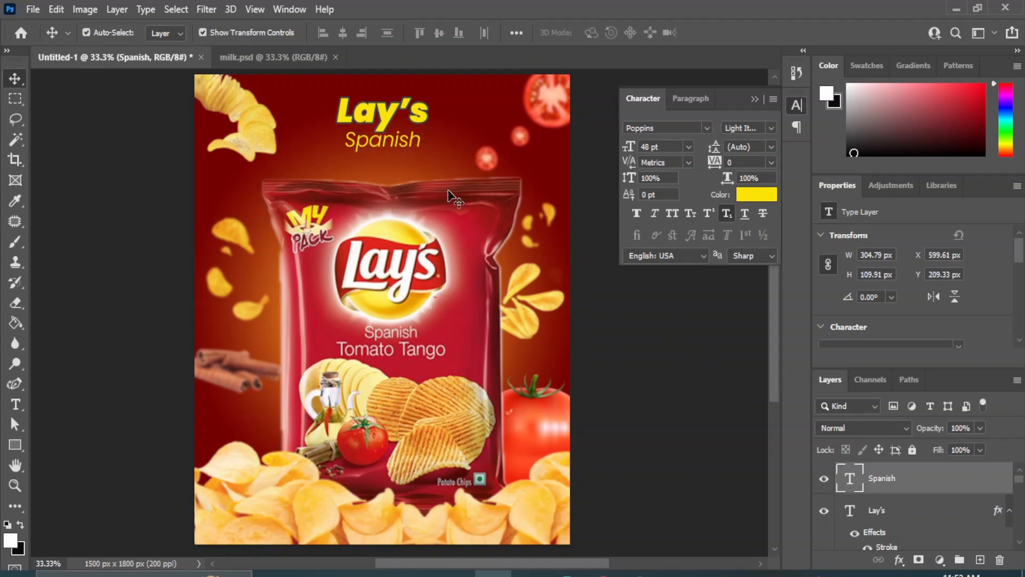
drag(377, 142, 402, 151)
click(651, 379)
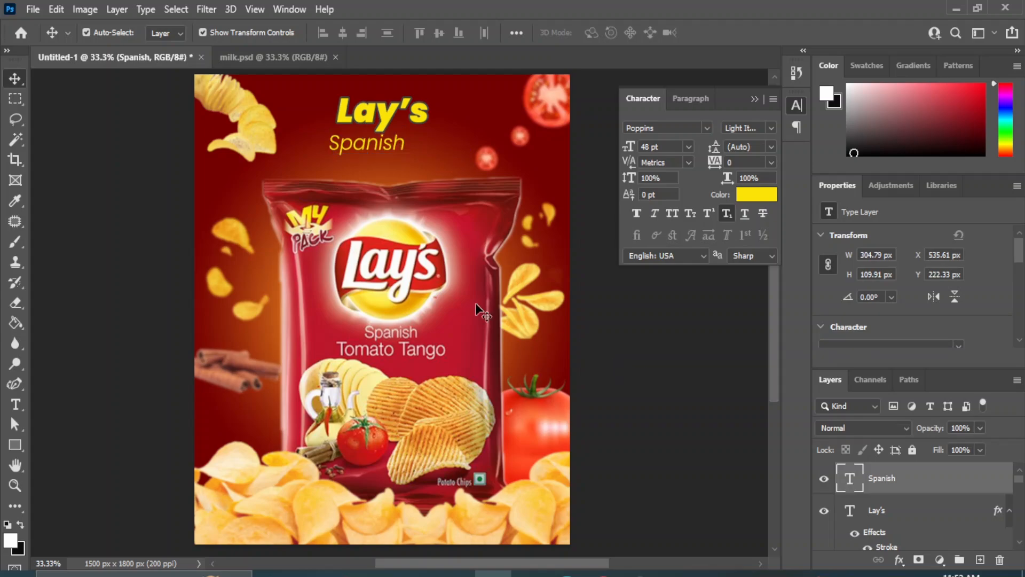
Duplicate the Spanish title layer, move the copy directly below it and replace its text with Tomato Tango
click(368, 145)
drag(882, 479, 979, 560)
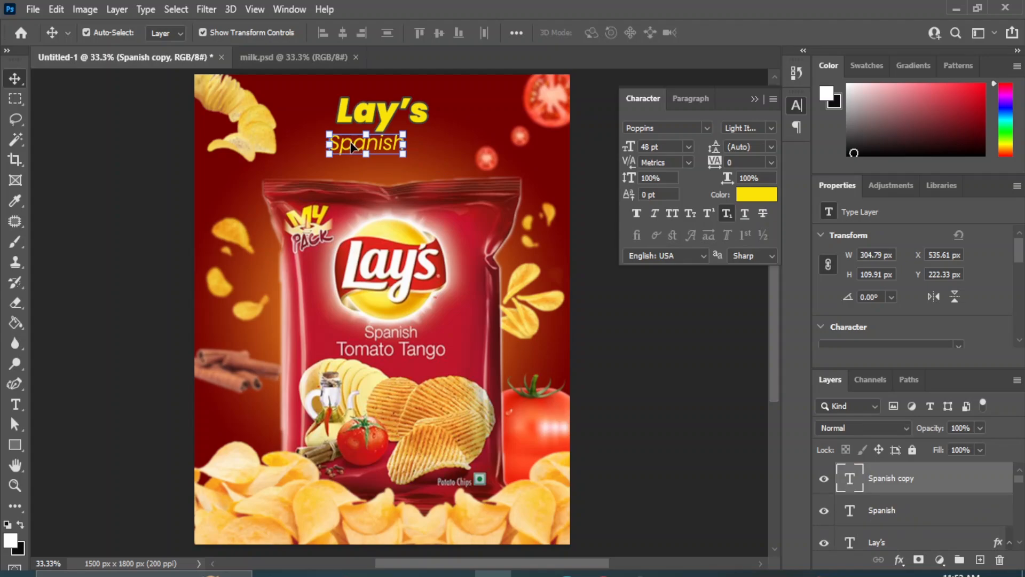
drag(351, 147, 439, 171)
click(16, 404)
click(94, 407)
text(Tom)
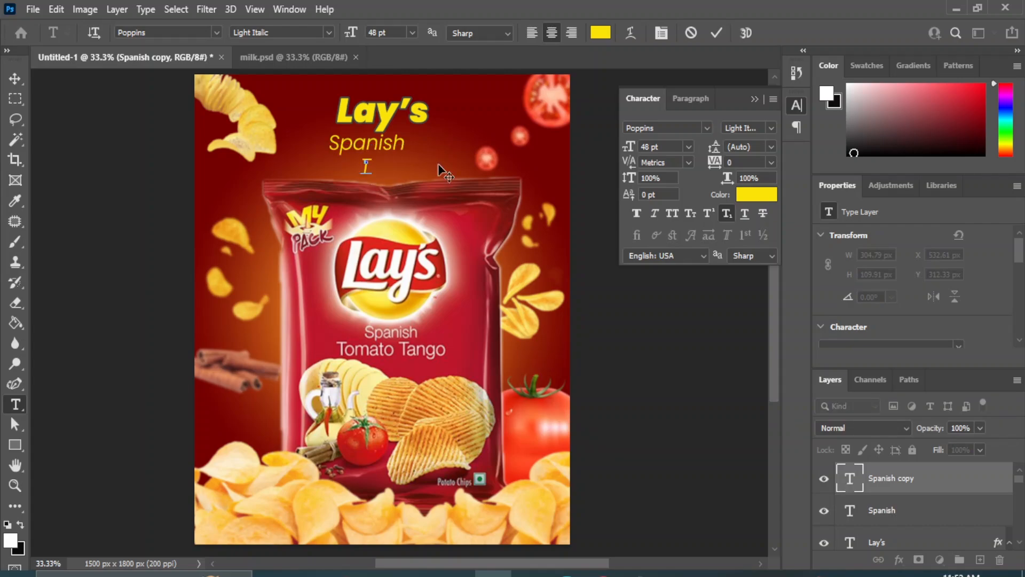
text(ato)
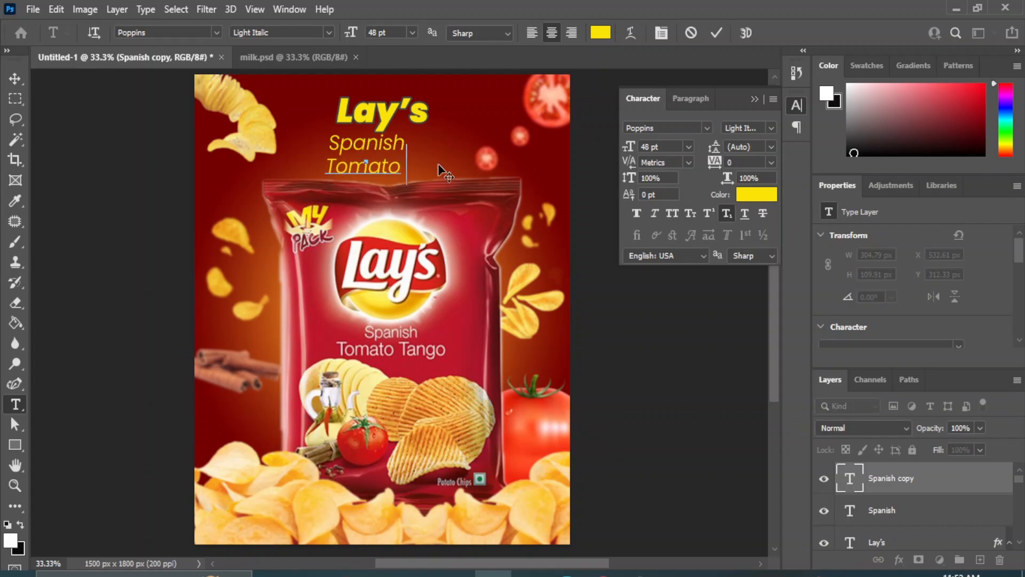
text( Tango)
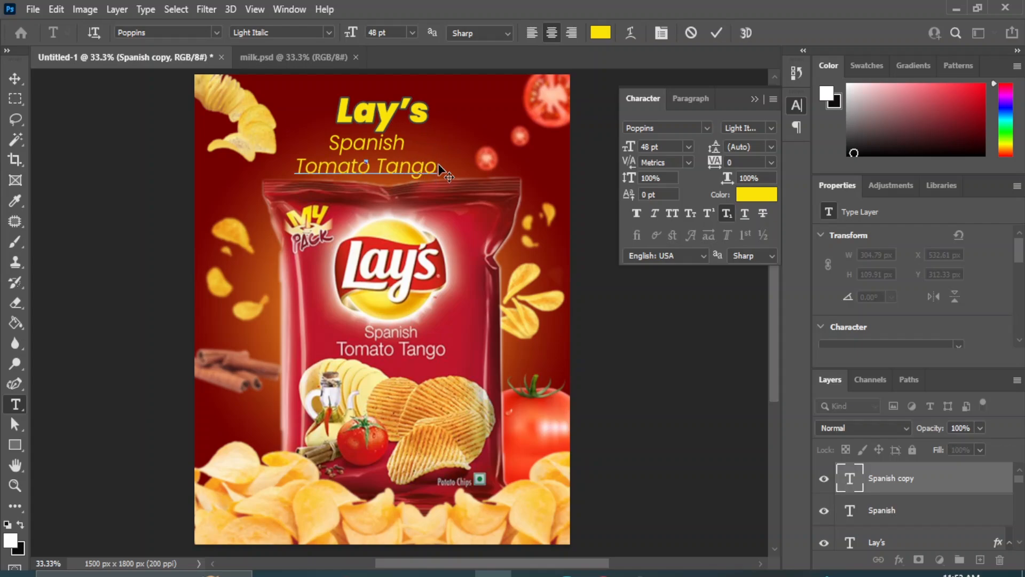
click(16, 78)
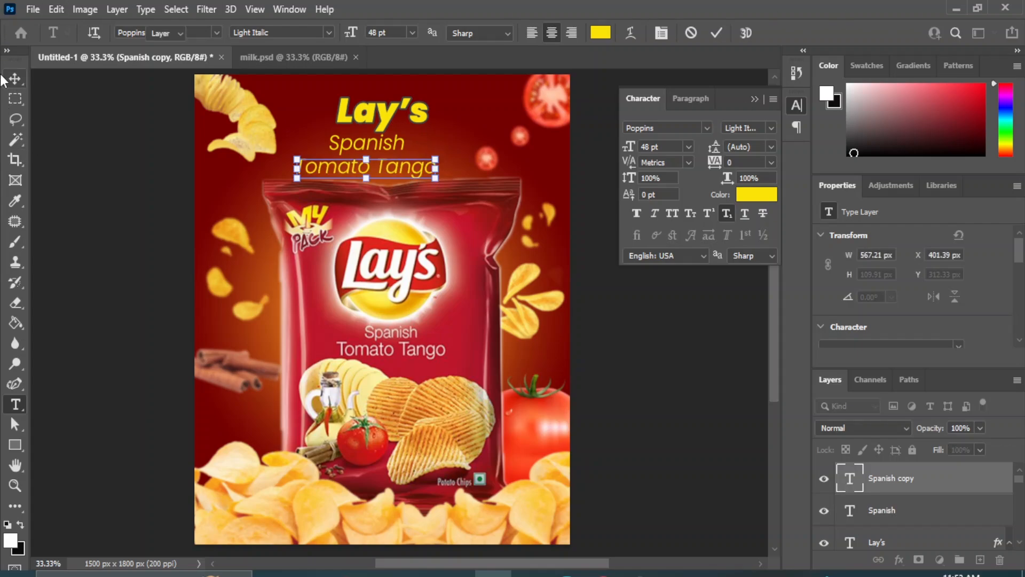
Set the Tomato Tango title text to the Regular font style at 60 pt
click(761, 128)
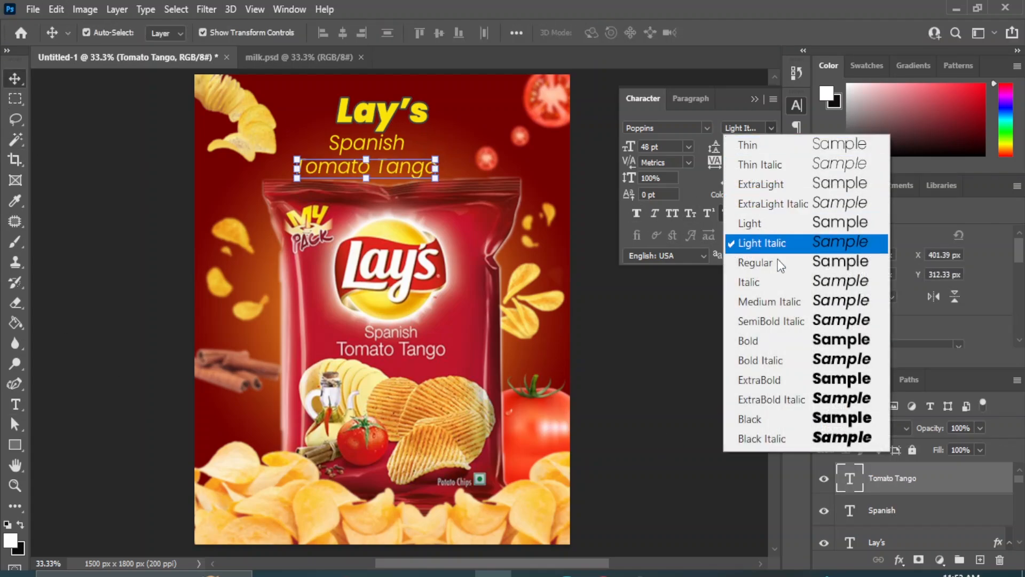
click(841, 262)
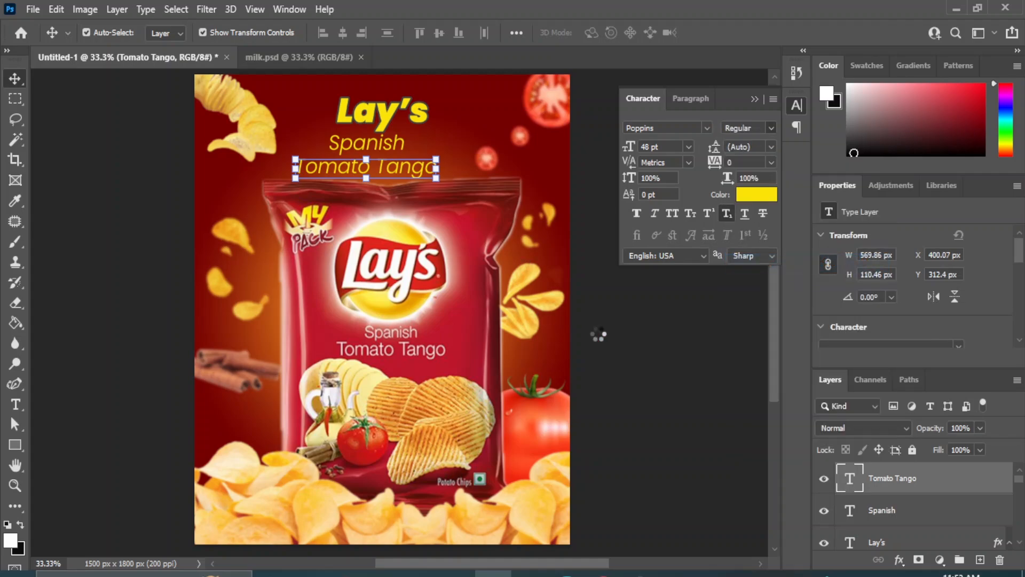
click(689, 147)
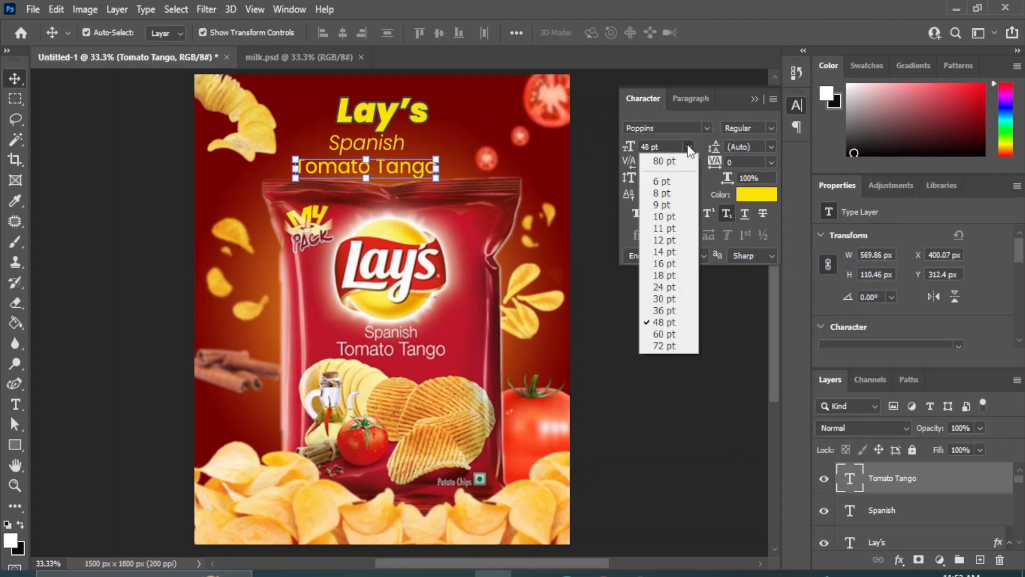
click(659, 336)
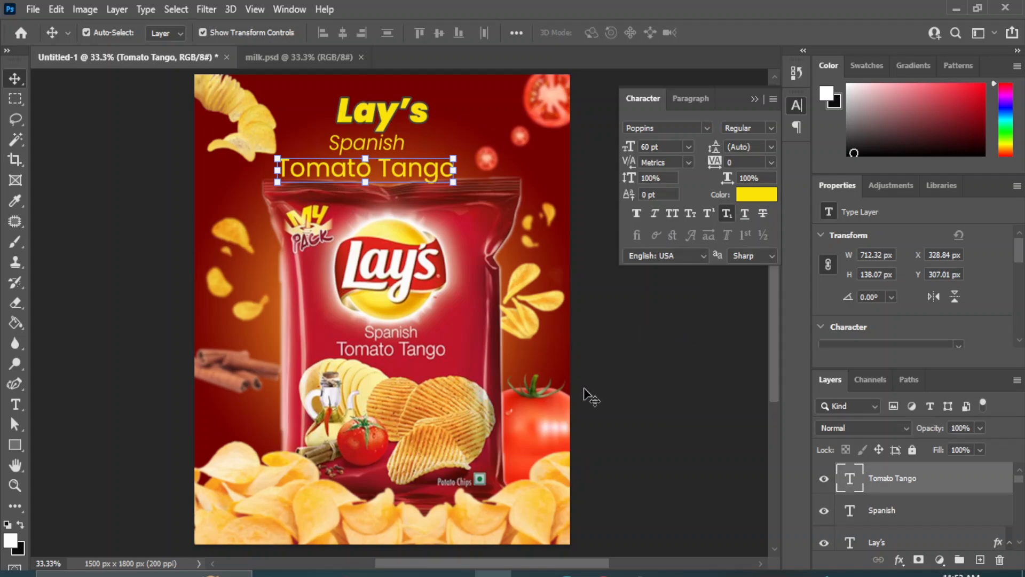
click(638, 345)
Move the Lay's title up 20 px, to about 52 px from the poster's upper edge
click(396, 116)
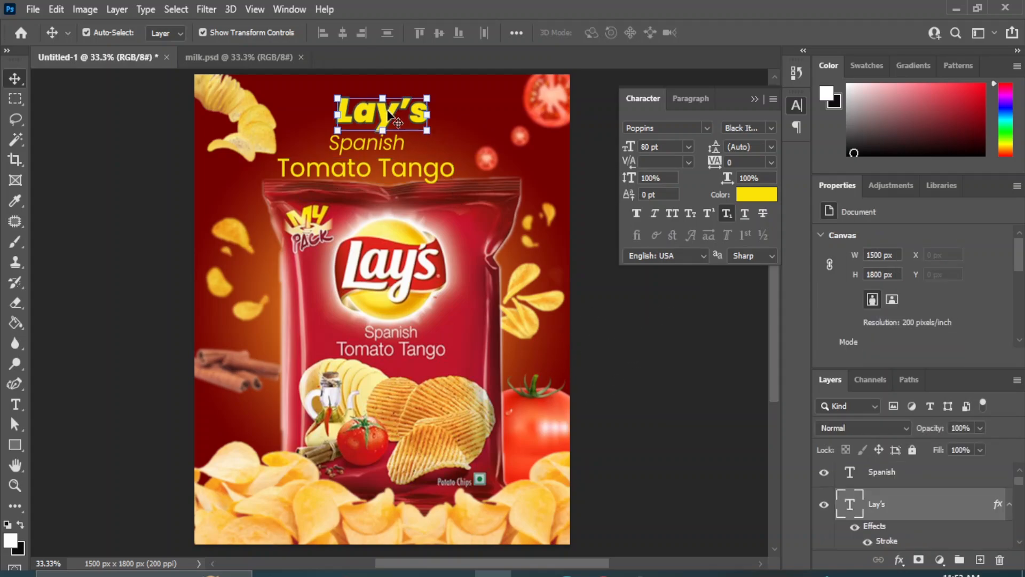
key(shift+Up)
key(shift+Up)
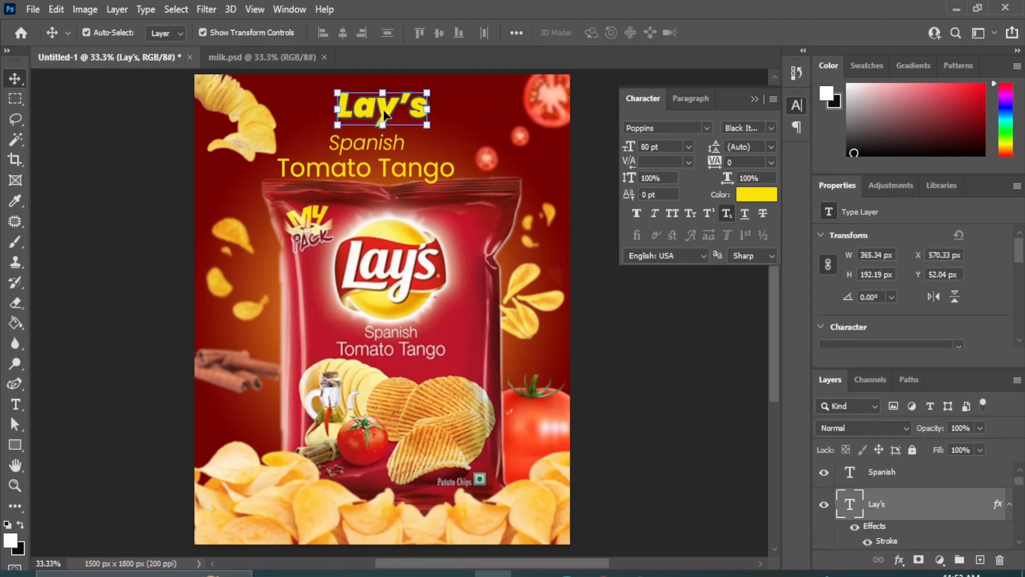
Set the Spanish title text's size to 40 pt and move it up slightly, closer to the Lay's title
click(380, 150)
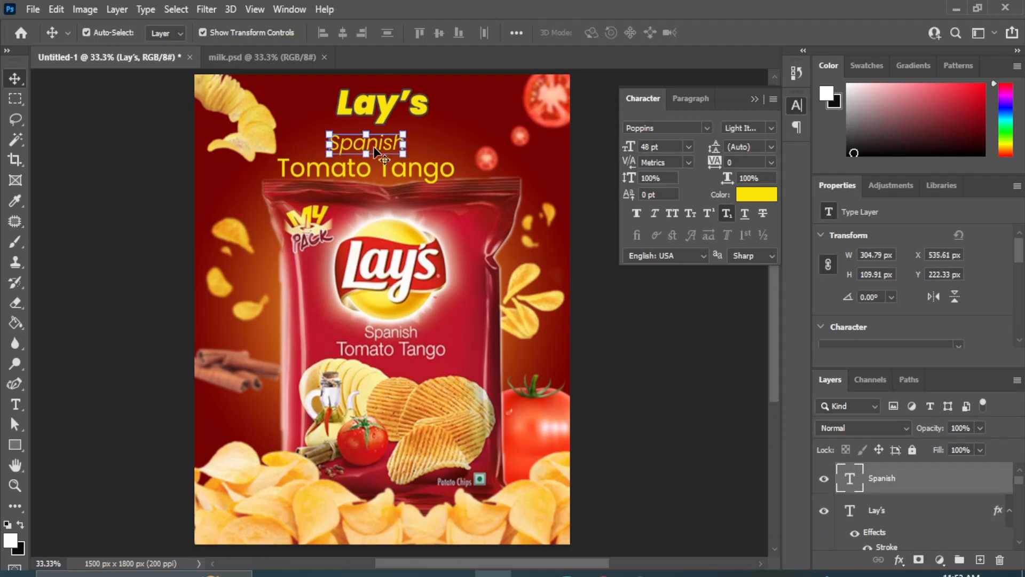
click(689, 146)
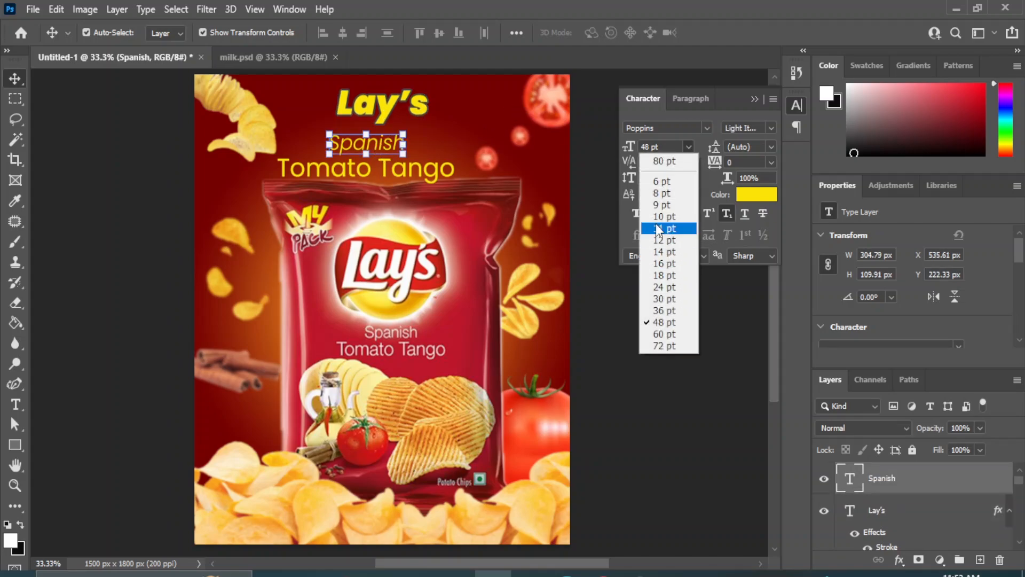
click(648, 147)
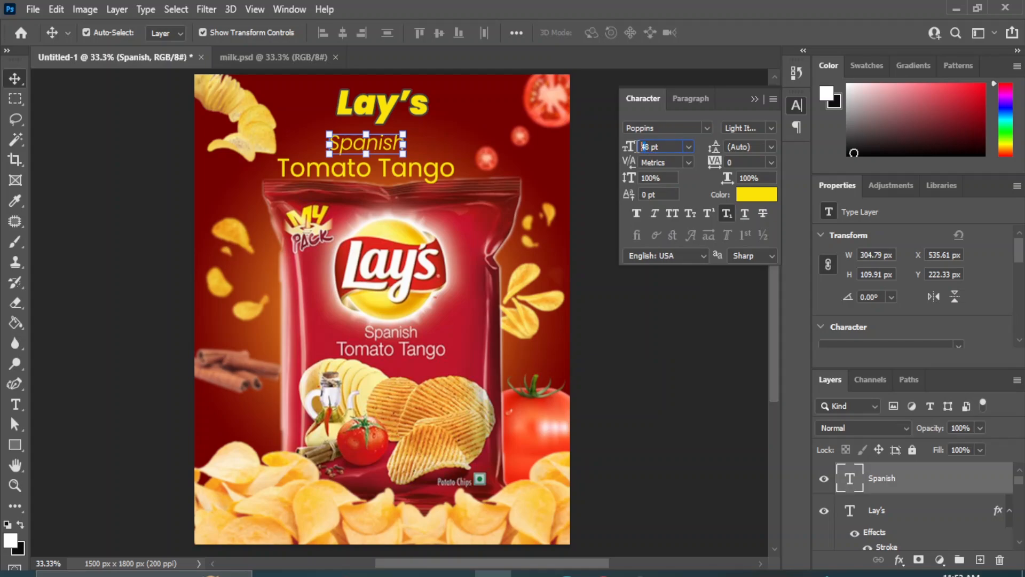
text(40)
key(Return)
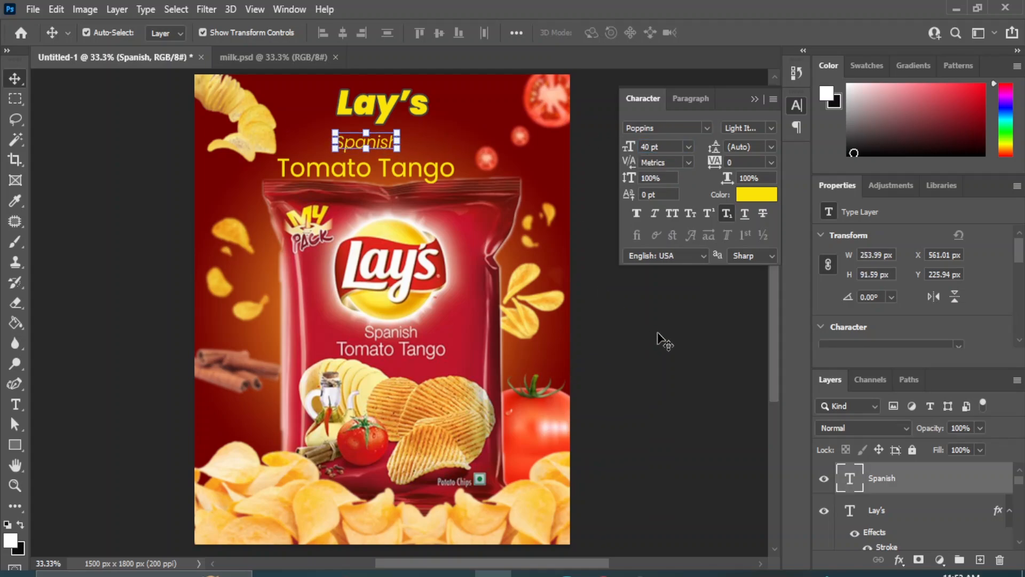
click(662, 340)
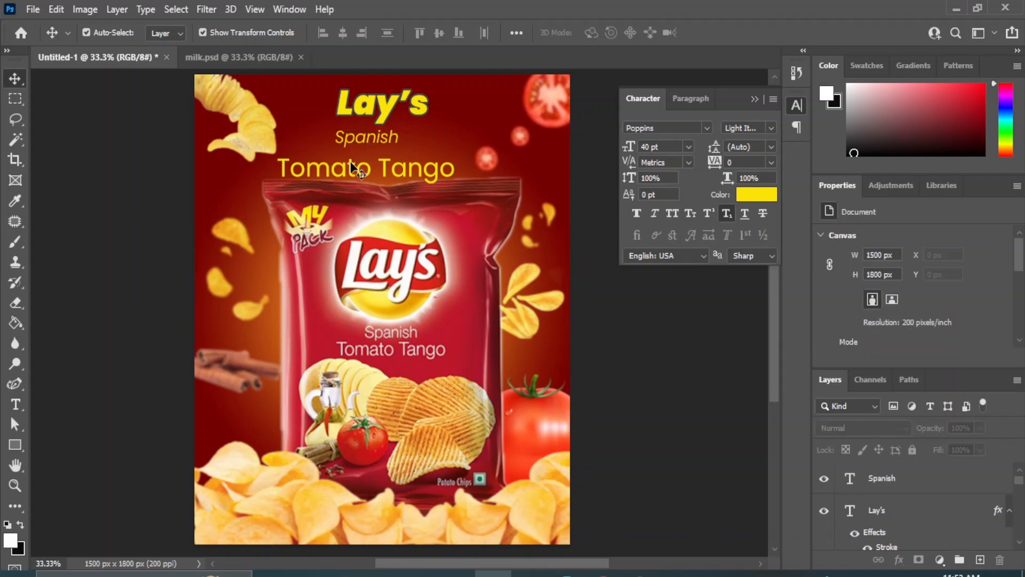
Set the Tomato Tango title to 56 pt and move it up close beneath Spanish, about 264 px from the poster's upper edge
drag(359, 170, 358, 161)
click(644, 146)
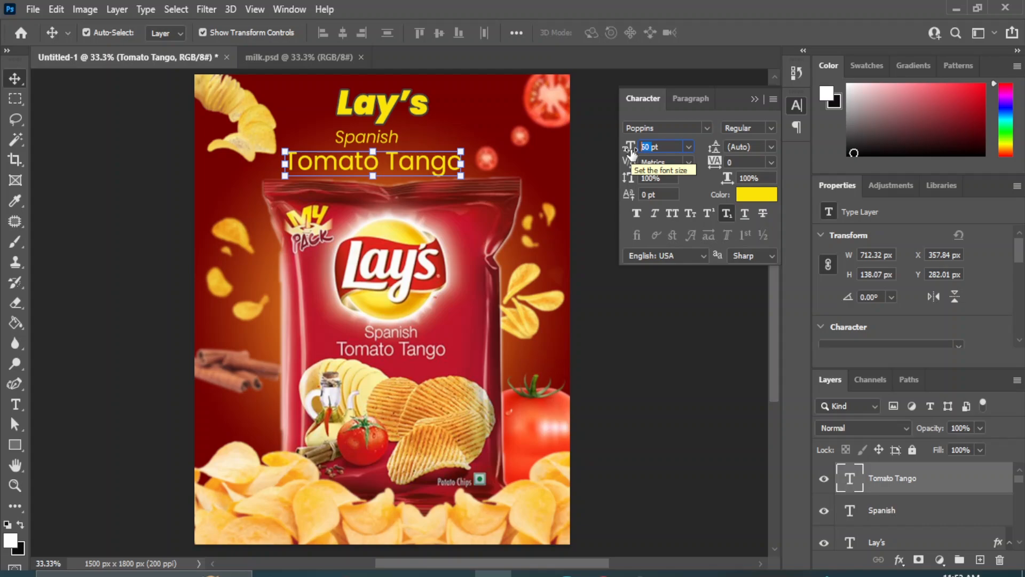
text(5)
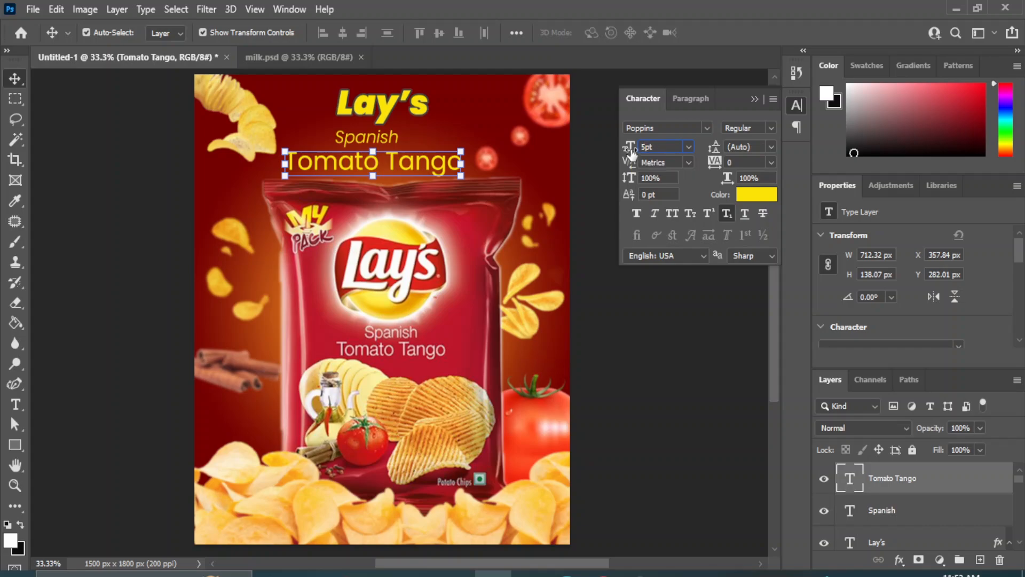
text(6)
key(Return)
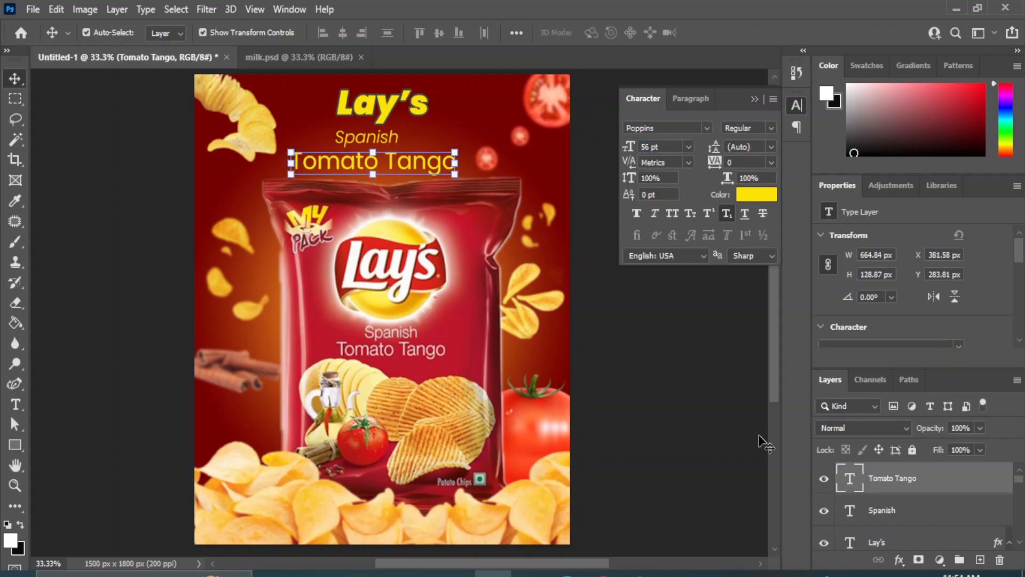
key(shift+Up)
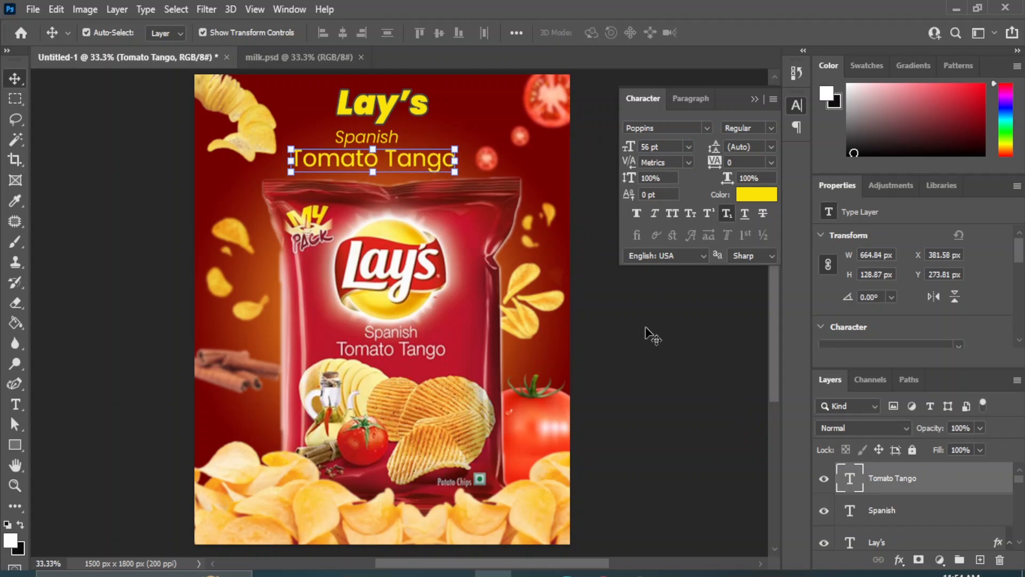
key(shift+Up)
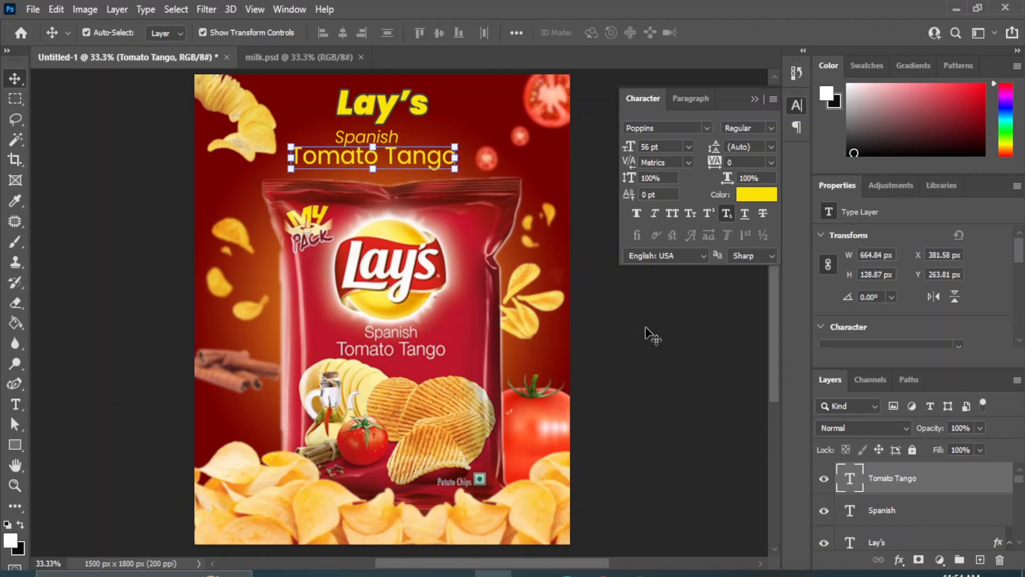
click(647, 339)
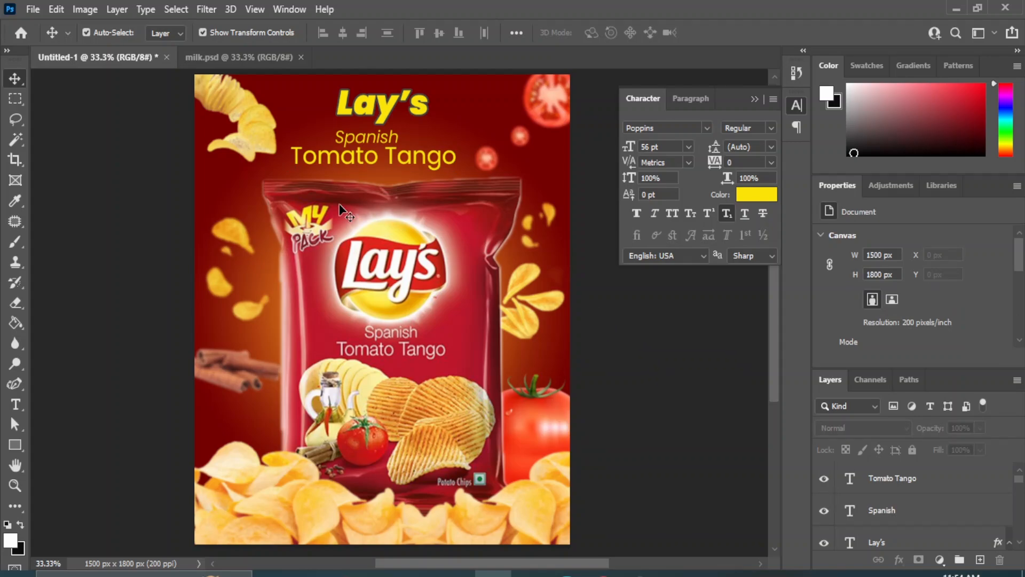
click(313, 155)
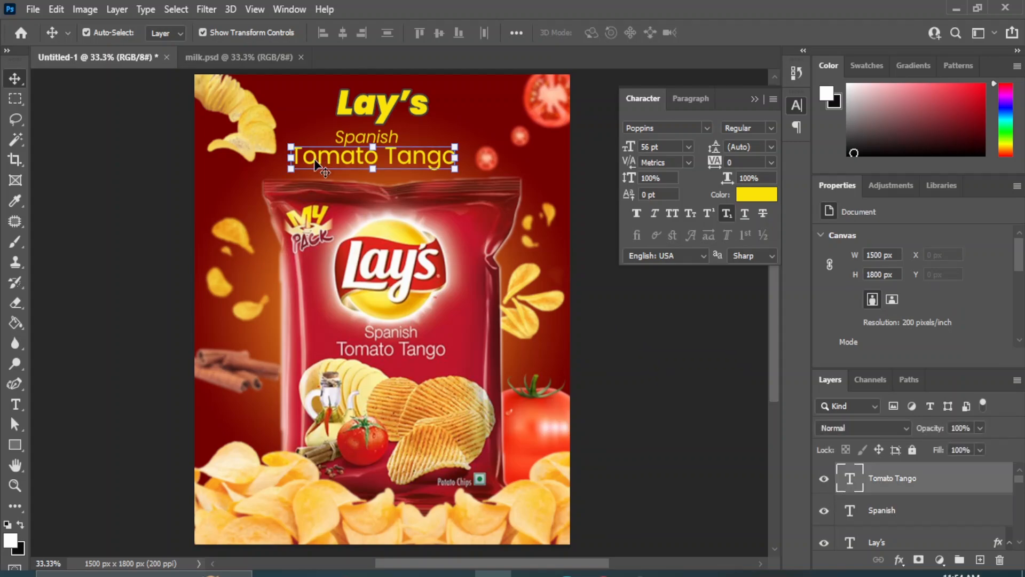
Draw a rectangle about 396 by 165 px over the Lay's title
click(374, 109)
click(20, 447)
right_click(20, 445)
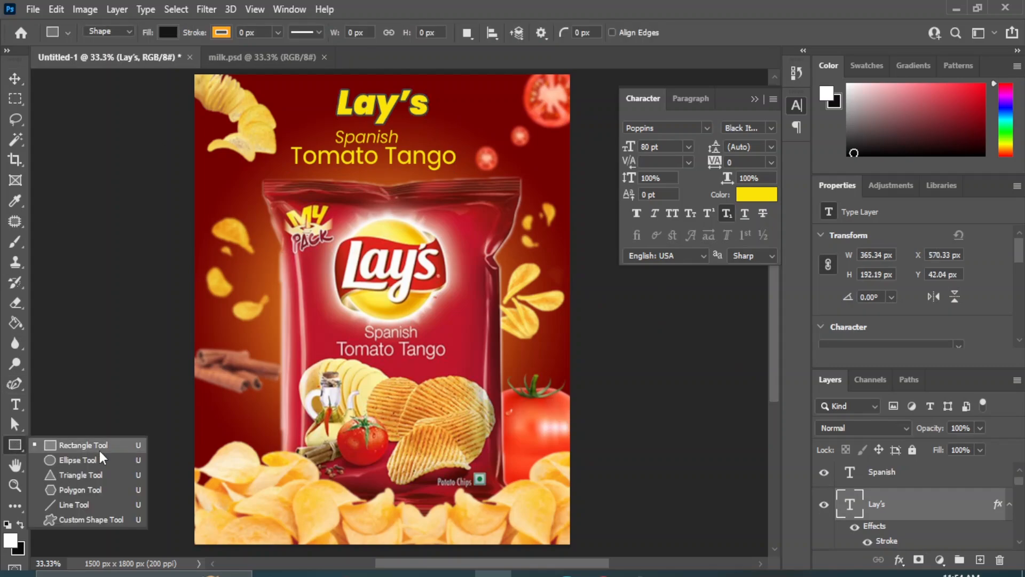
click(81, 441)
drag(336, 84, 434, 126)
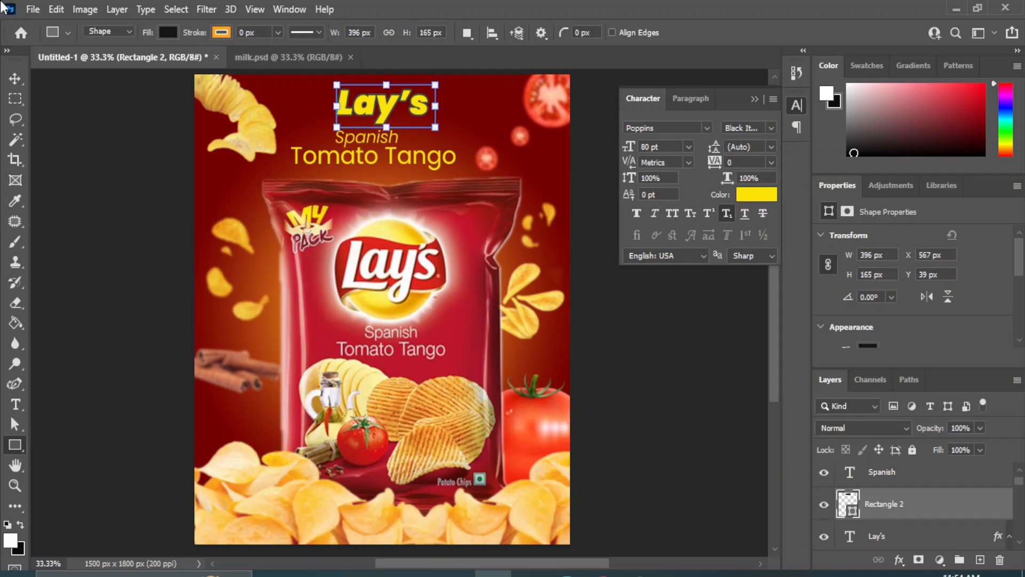
Fill the new rectangle with yellow f5c813 sampled from the packet's logo
key(v)
double_click(847, 499)
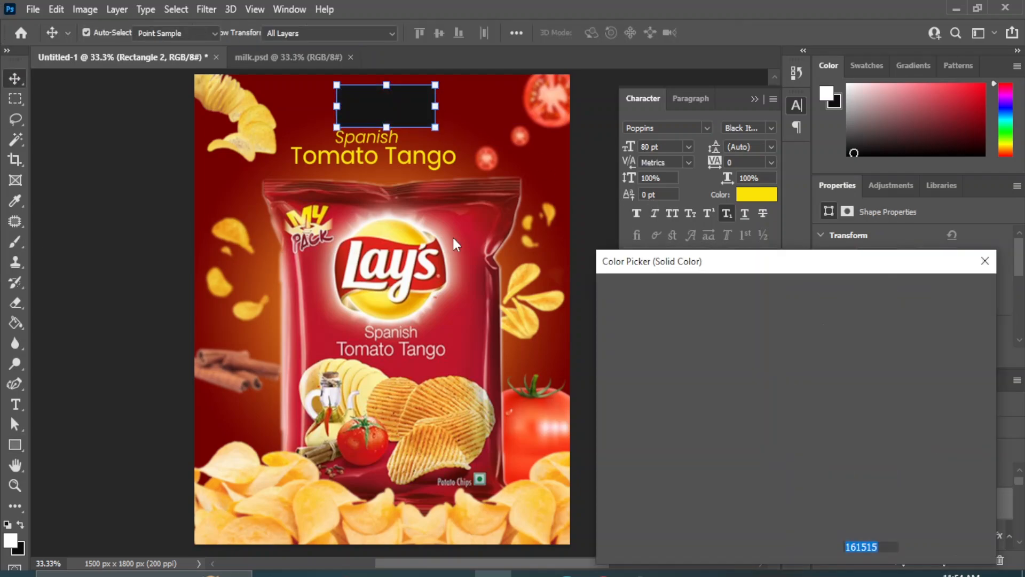
click(413, 226)
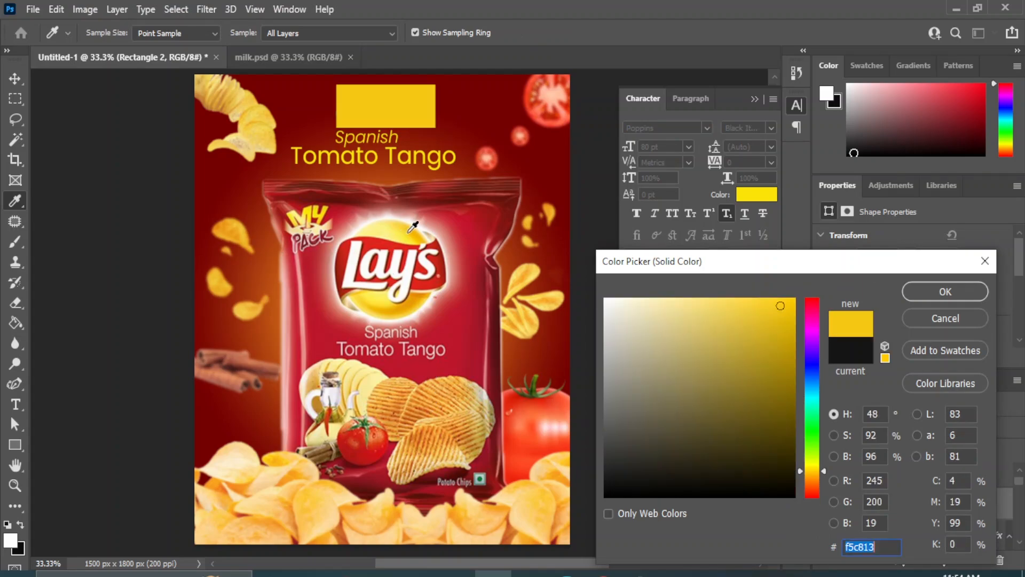
click(925, 294)
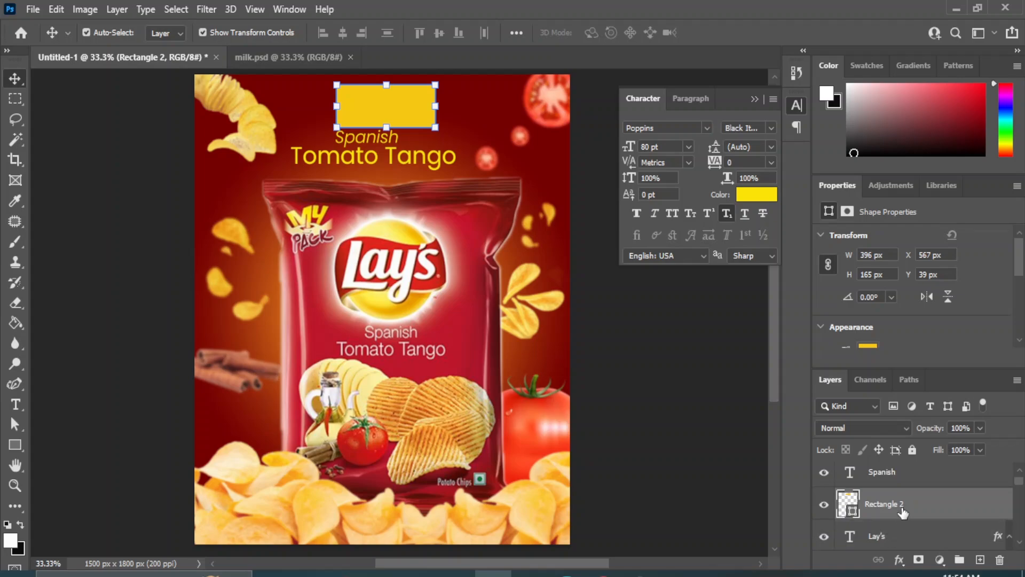
Place the Lay's title layer above the yellow rectangle and colour its text red be2116, sampled from the packet's logo
drag(886, 536, 879, 504)
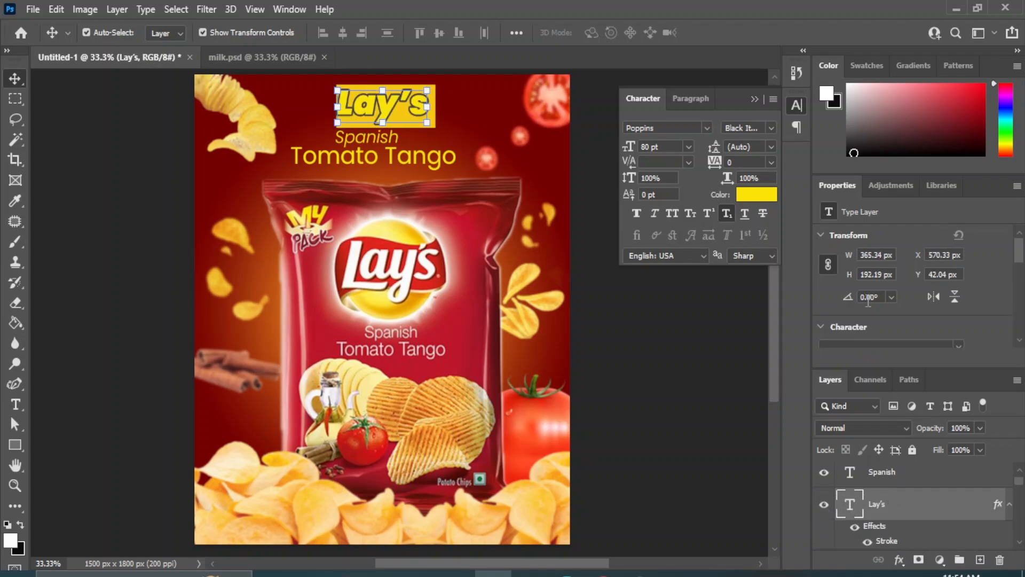
click(754, 197)
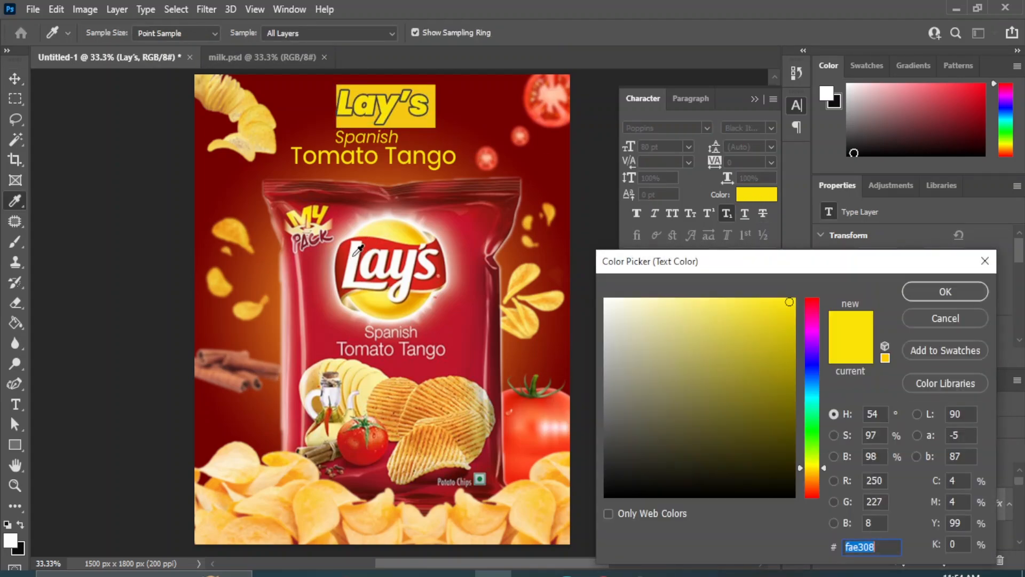
click(357, 248)
click(348, 254)
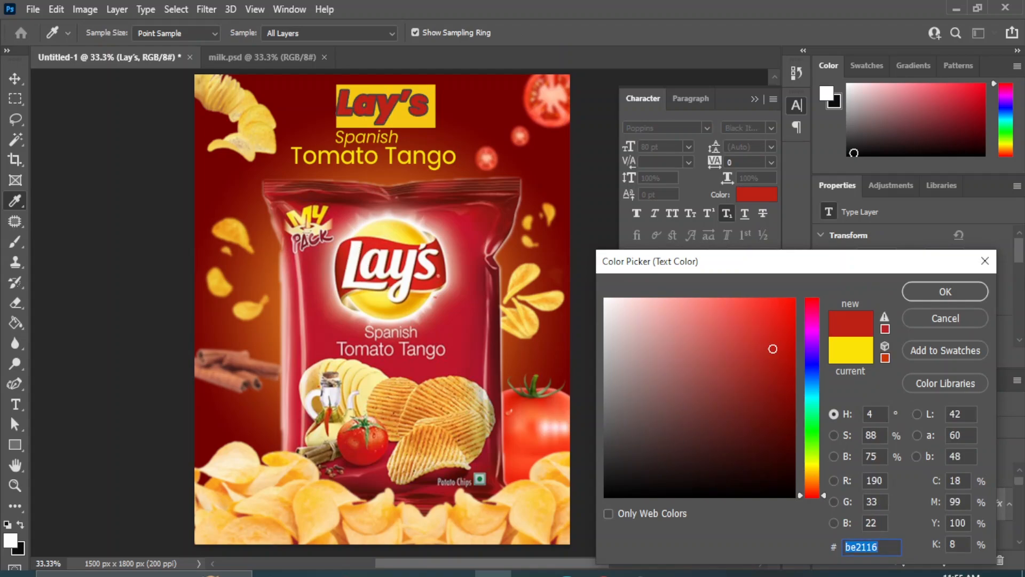
click(956, 291)
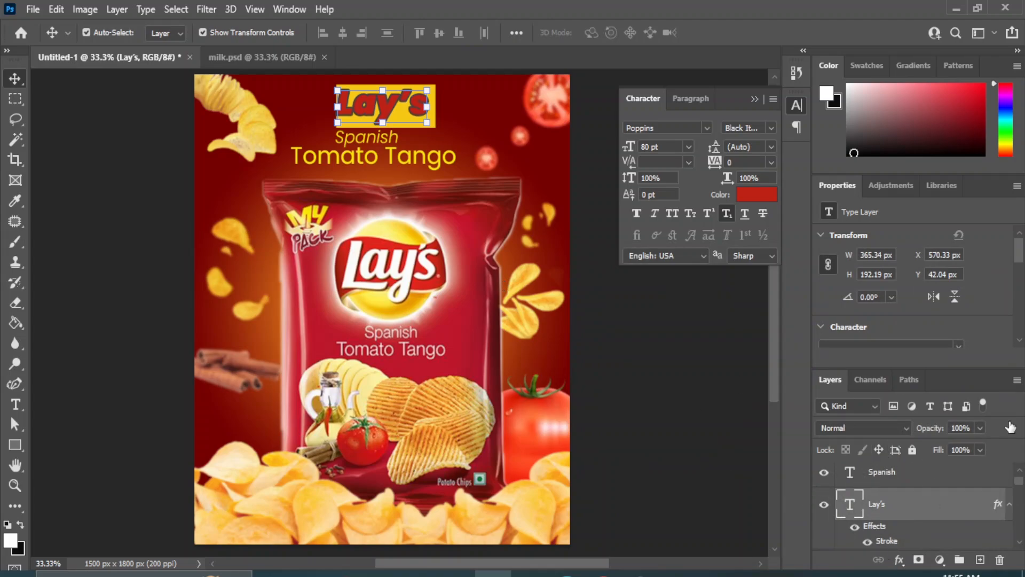
Change the Lay's title stroke colour to near-white fefefb
double_click(886, 540)
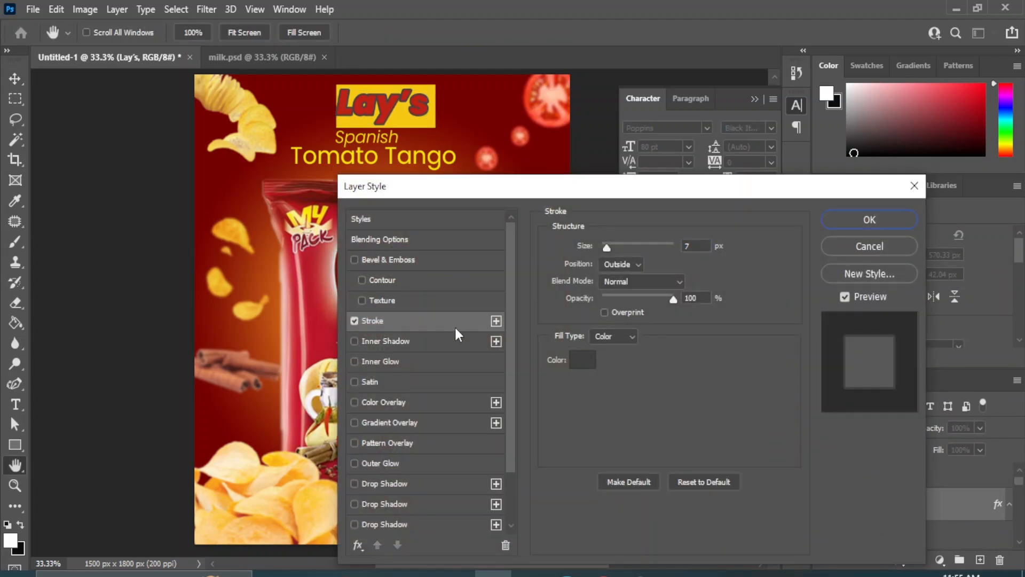
click(582, 359)
click(607, 299)
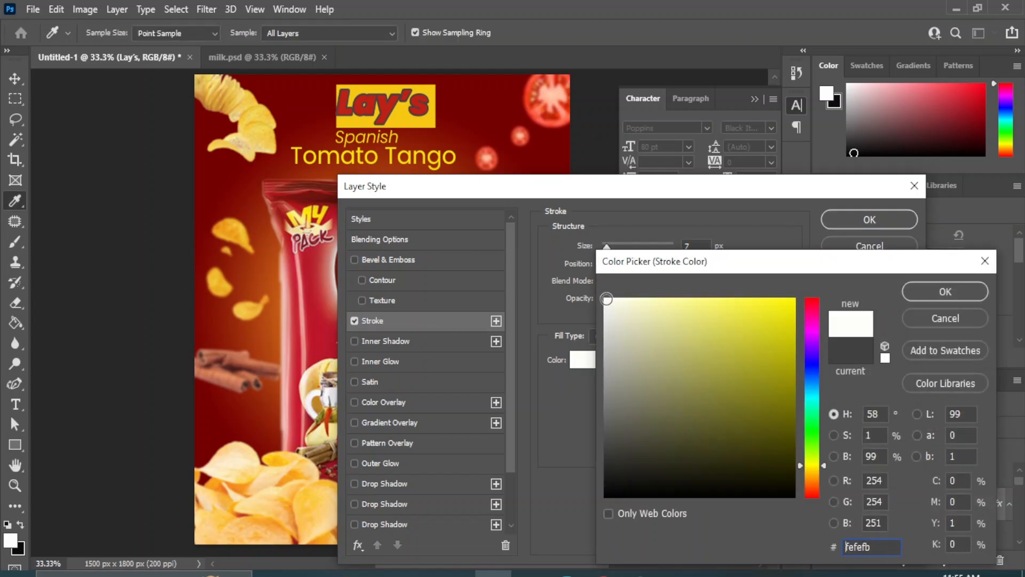
click(955, 297)
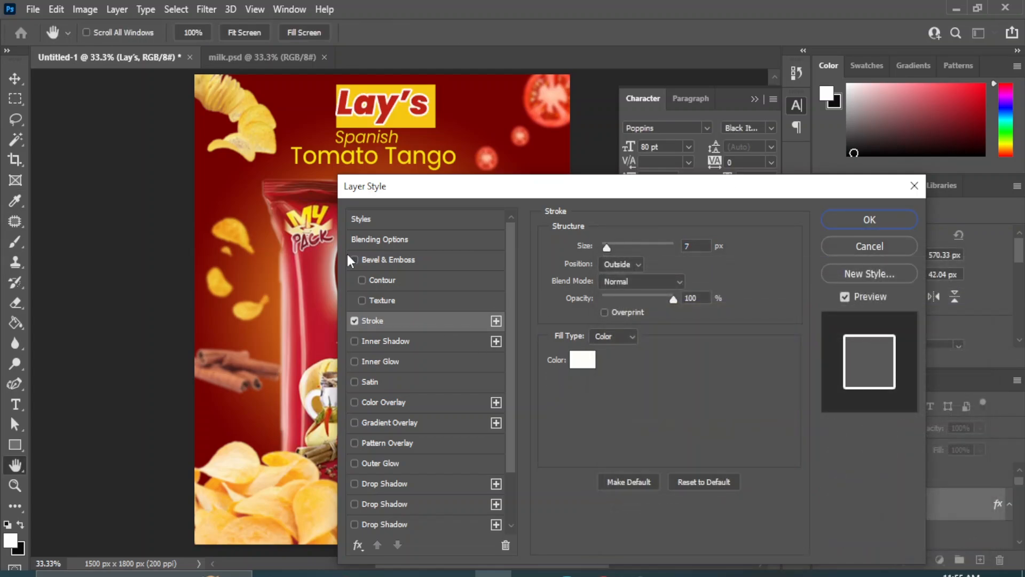
click(897, 220)
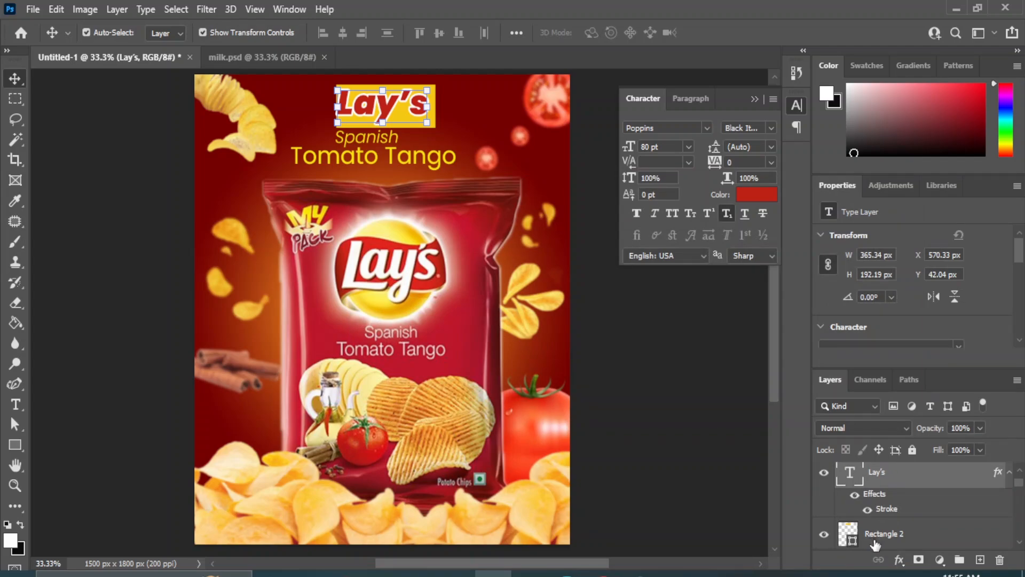
Centre the Lay's title horizontally and vertically on the yellow rectangle
click(876, 536)
click(341, 33)
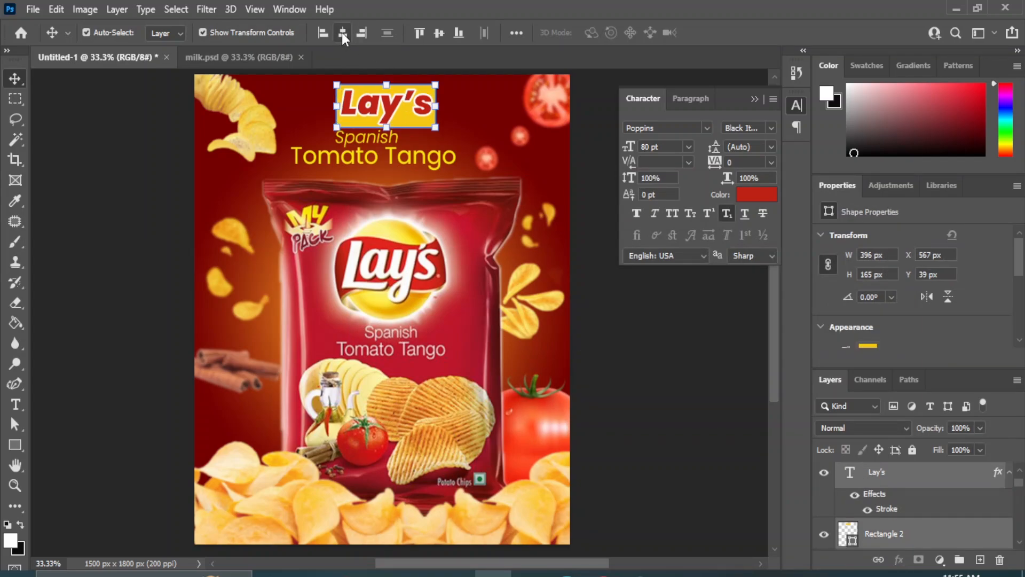
click(438, 32)
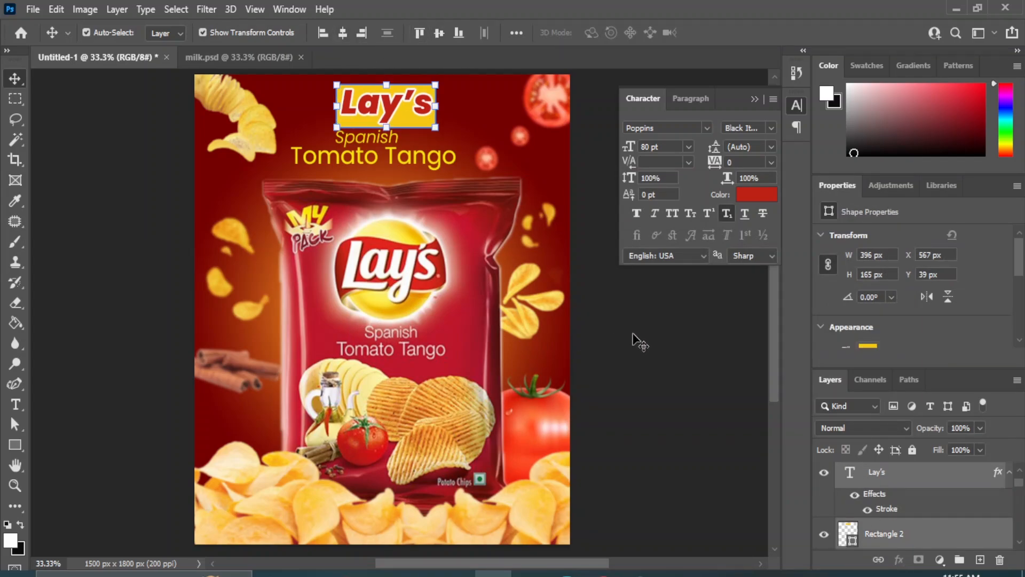
Add stacked drop shadows to the Lay's title, setting the first one's size to 10 px
click(878, 499)
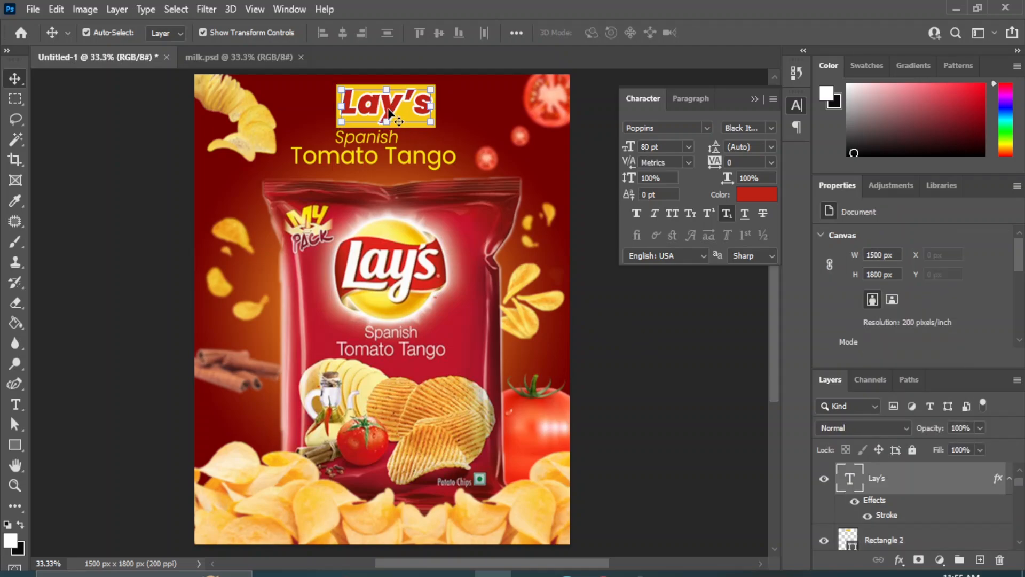
click(899, 559)
key(Escape)
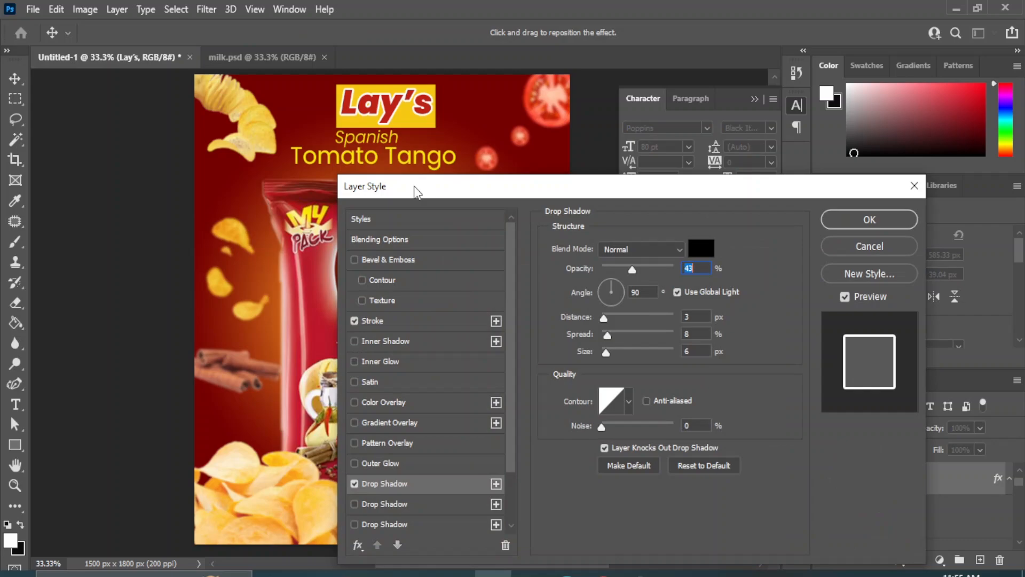
drag(417, 191, 465, 185)
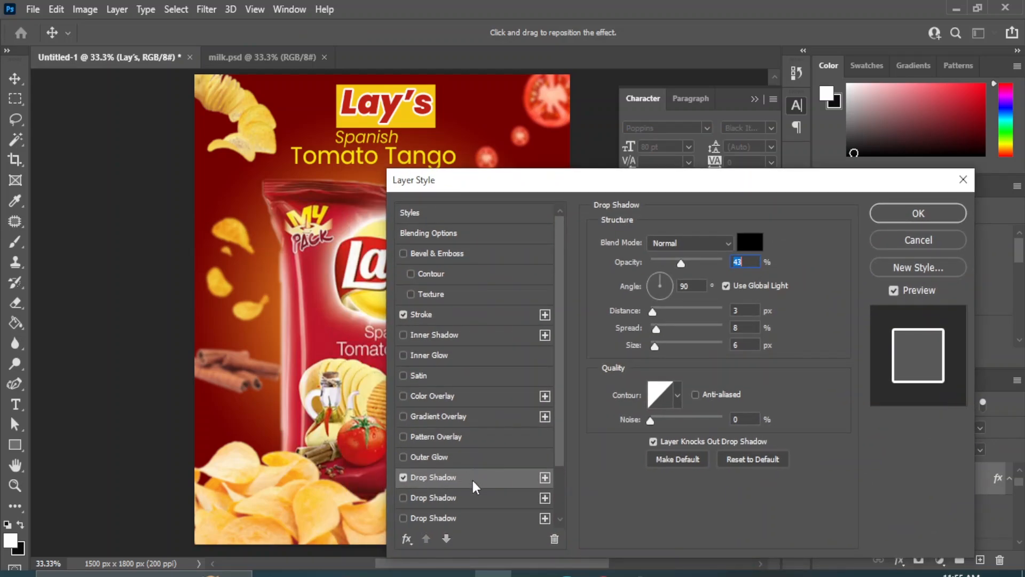
click(403, 498)
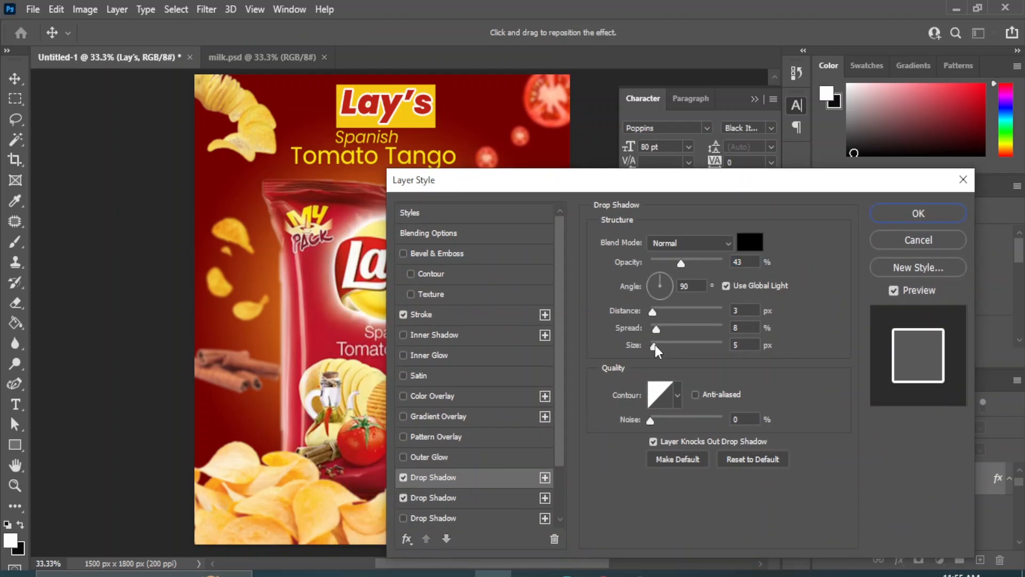
mouse_move(655, 345)
mouse_down()
mouse_move(668, 345)
mouse_move(658, 345)
mouse_up()
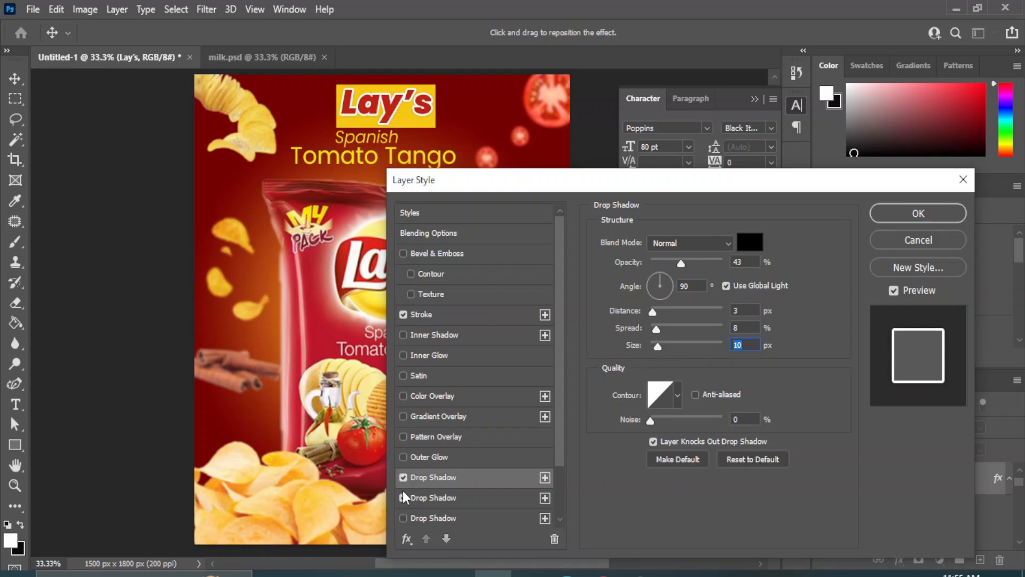
click(926, 214)
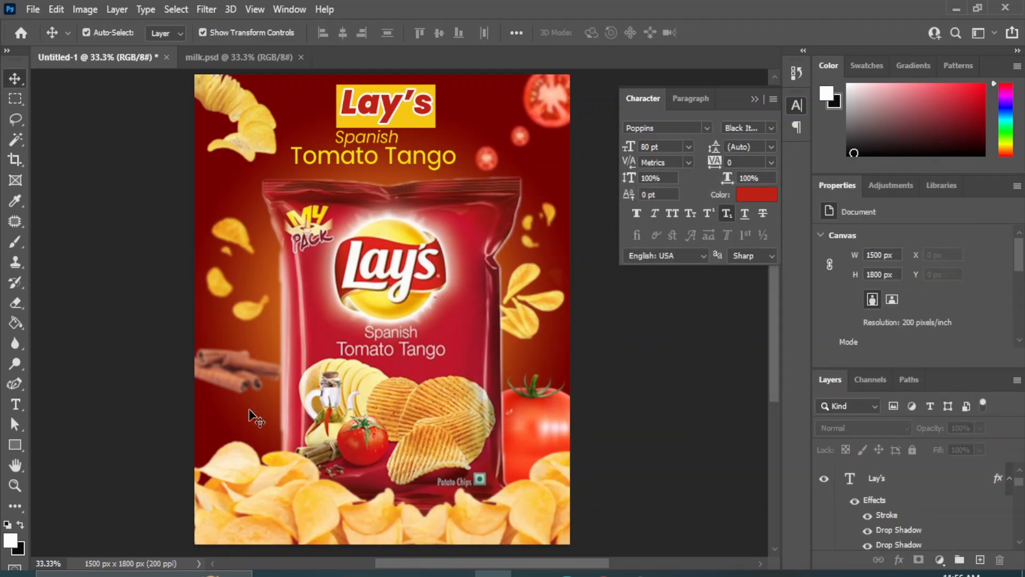
Align the yellow rectangle and the Lay's, Spanish and Tomato Tango titles to one another on their horizontal centres
scroll(909, 523, up, 2)
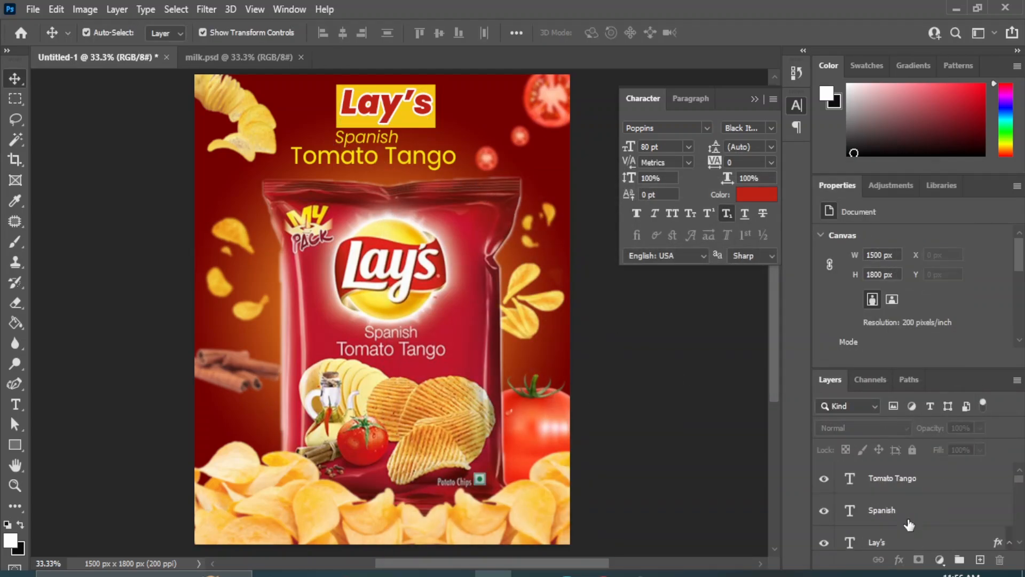
scroll(909, 523, down, 4)
click(892, 528)
scroll(908, 518, up, 4)
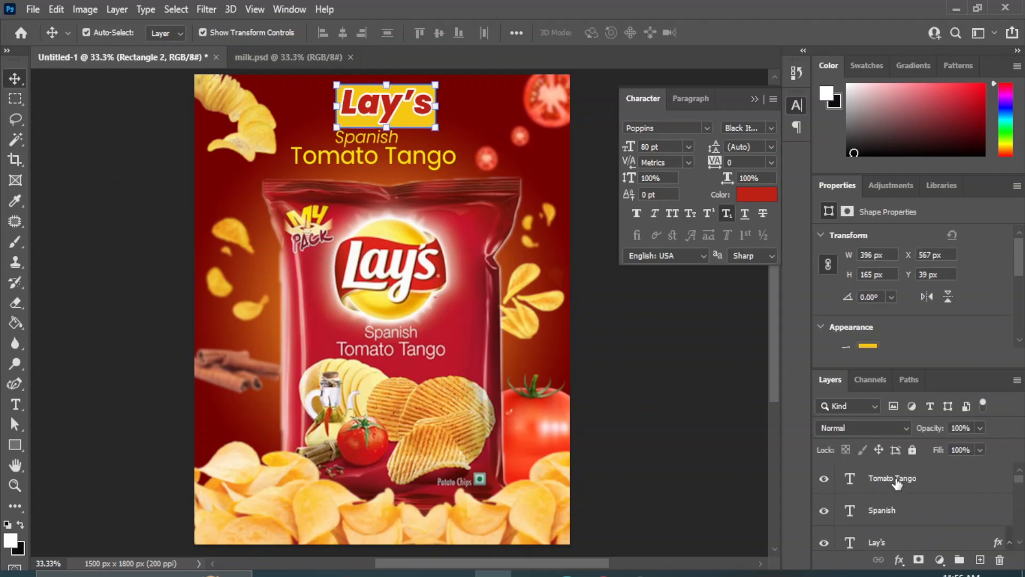
shift+click(897, 483)
click(343, 33)
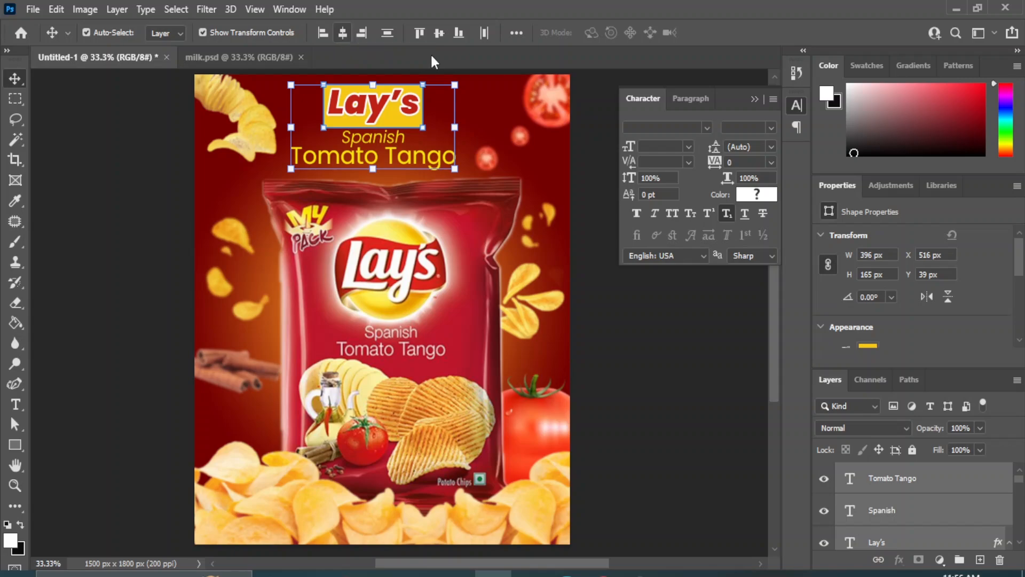
Select the three titles, the yellow rectangle and the Rectangle 1 background, and align them horizontally so the title block is centred on the poster
click(926, 483)
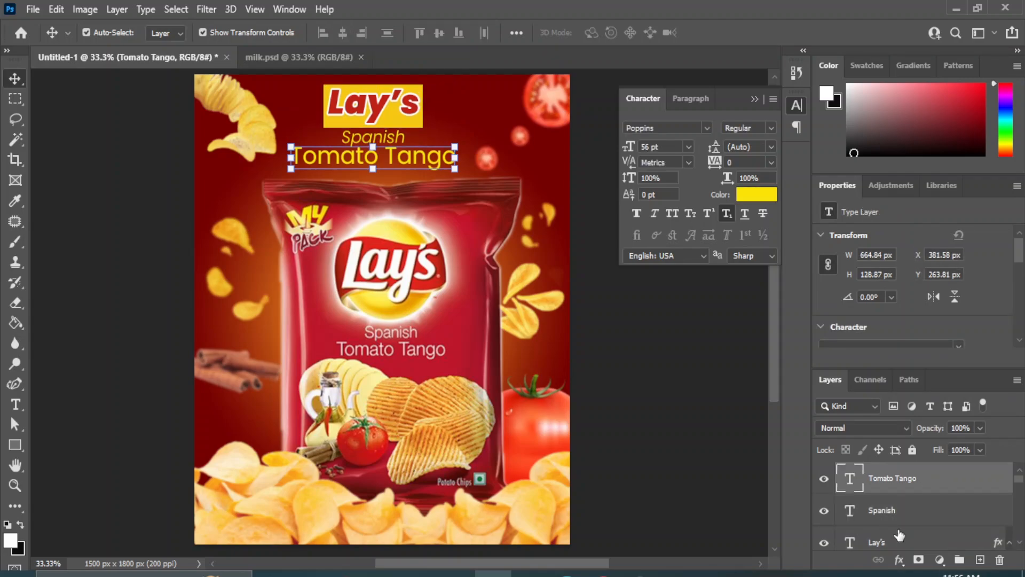
scroll(900, 534, down, 1)
scroll(902, 512, up, 1)
shift+click(885, 511)
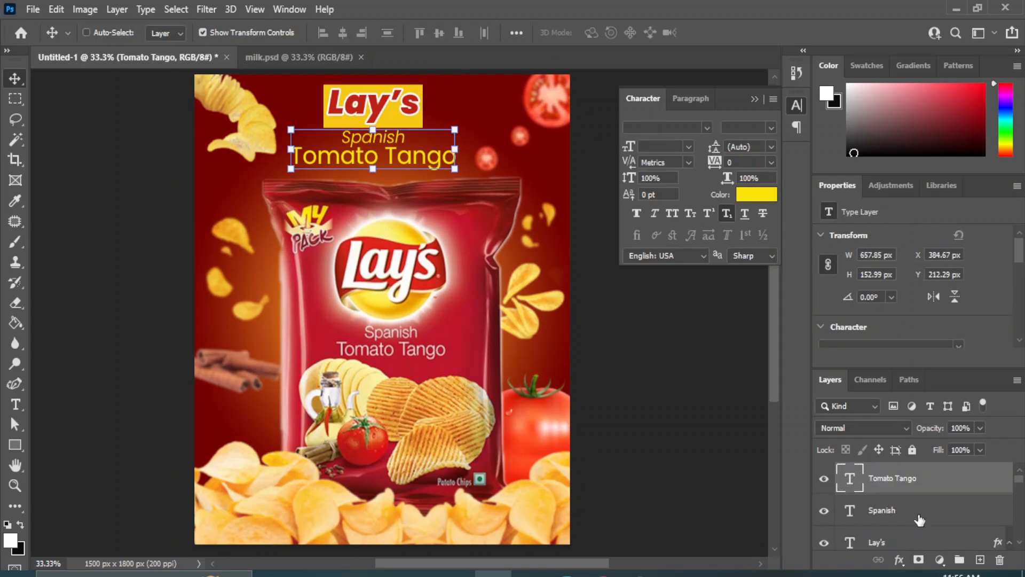
scroll(907, 517, down, 1)
shift+click(914, 515)
scroll(918, 525, down, 1)
scroll(918, 526, down, 2)
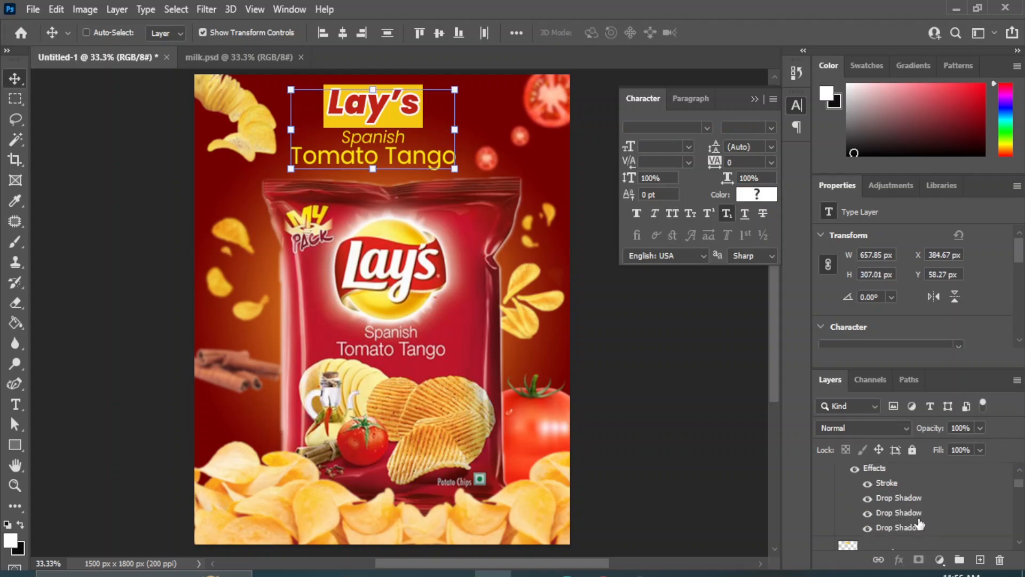
shift+click(921, 522)
scroll(923, 522, down, 1)
scroll(926, 522, down, 3)
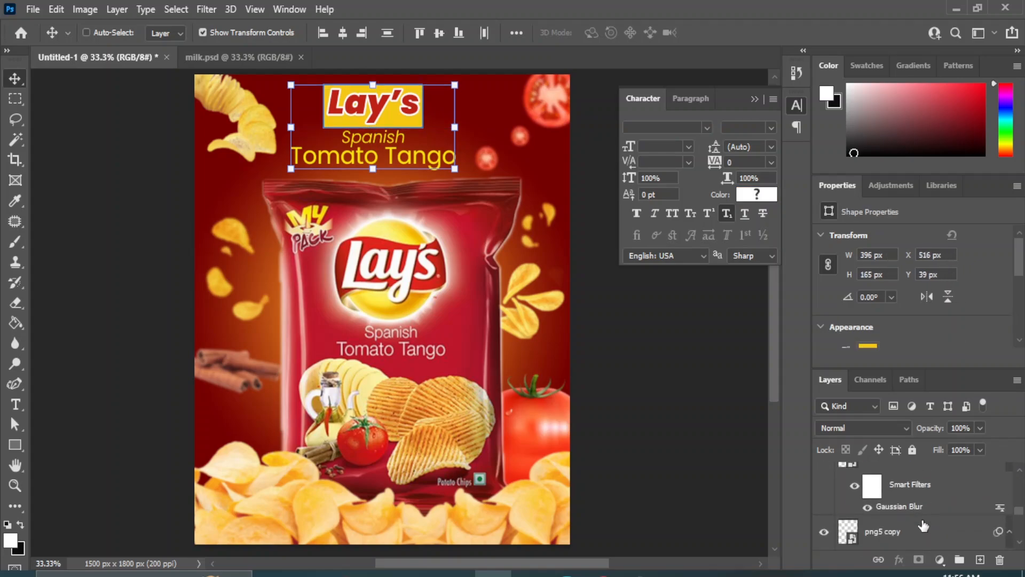
click(926, 505)
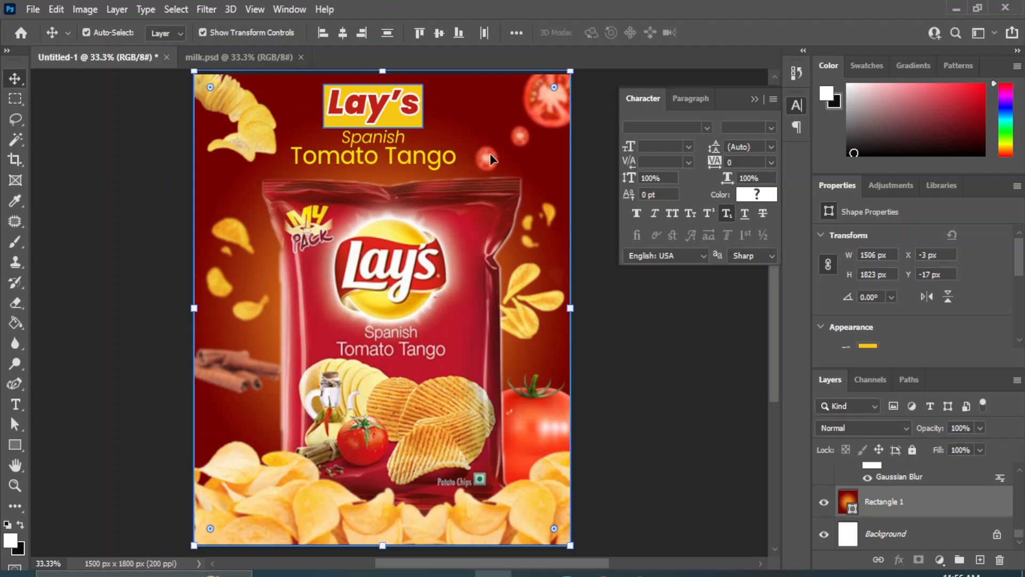
click(343, 32)
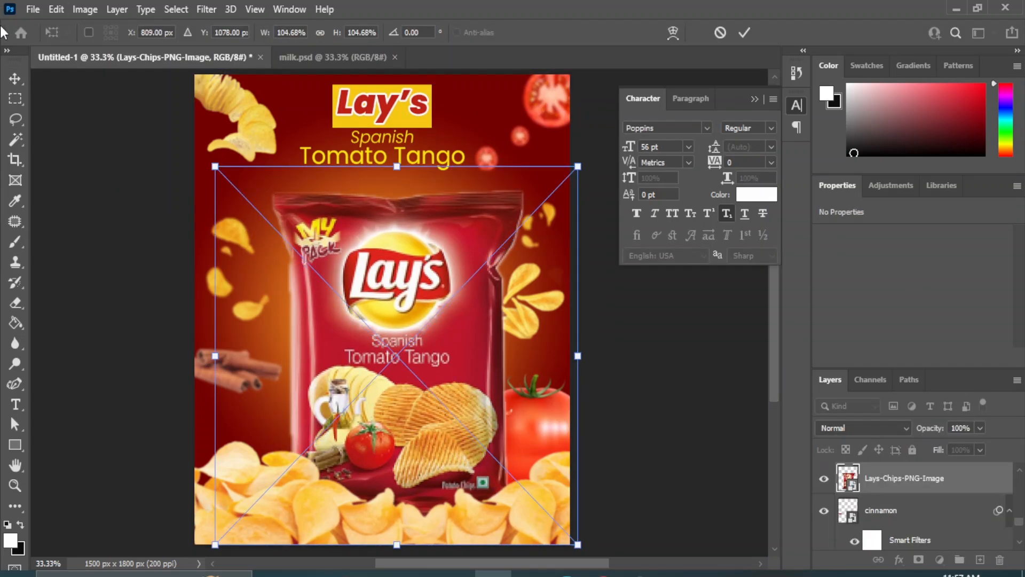
Resize the chips packet to 104.68% and position its centre at X 809 px, Y 1078 px
key(Return)
click(613, 454)
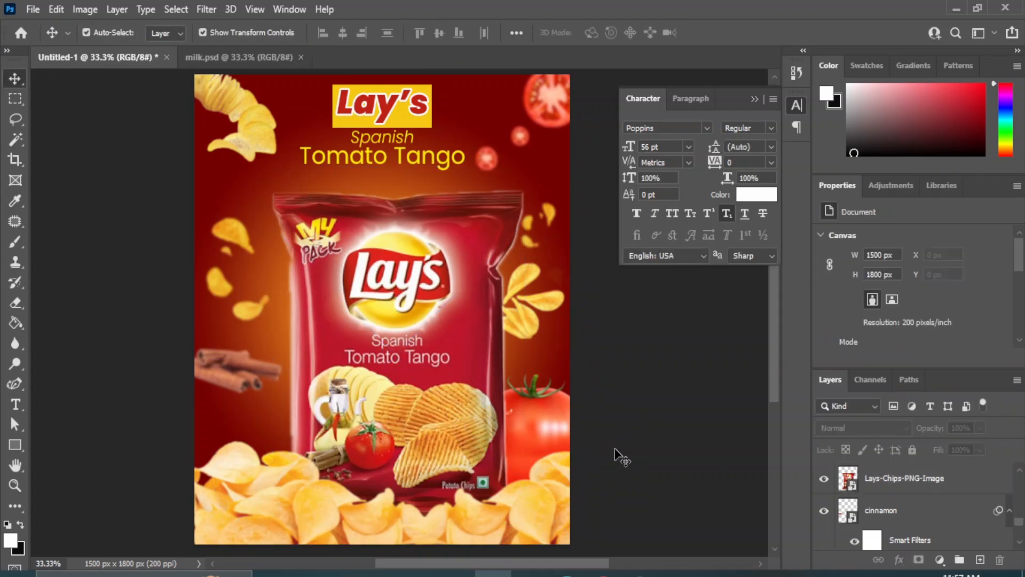
Move the title block down 20 px and nudge Tomato Tango slightly further below Spanish
scroll(883, 480, up, 3)
scroll(691, 417, right, 1)
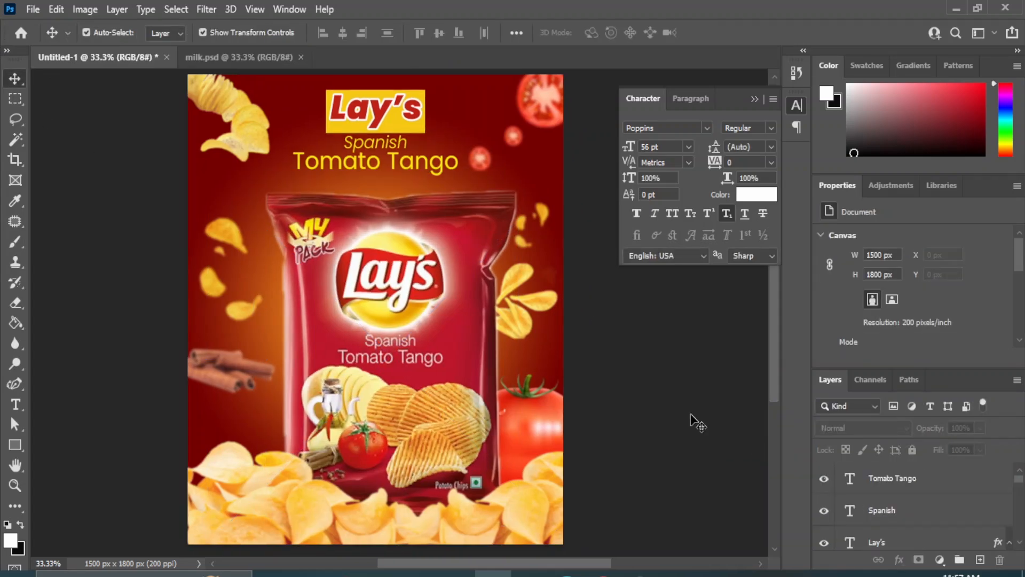
click(393, 159)
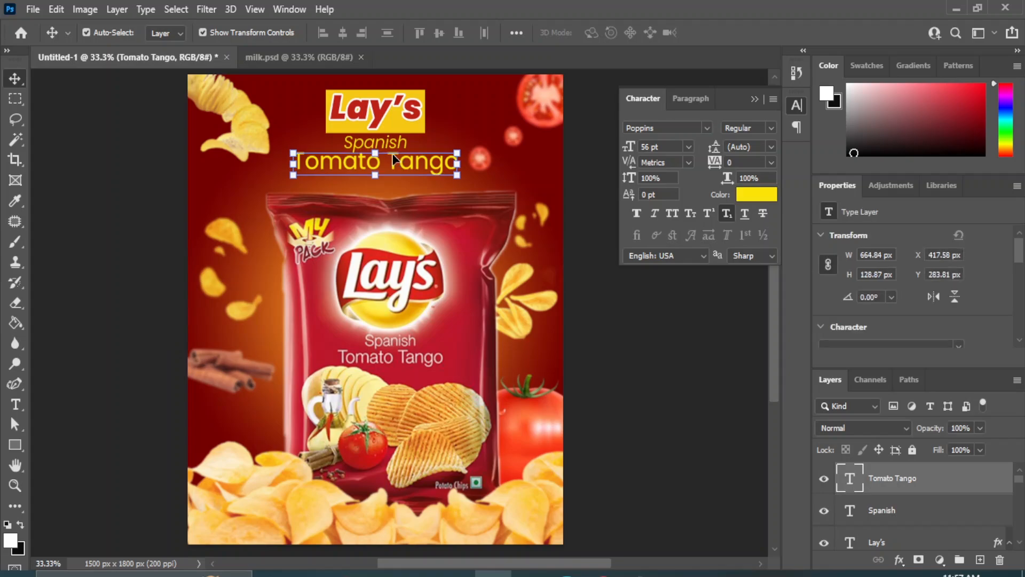
click(390, 143)
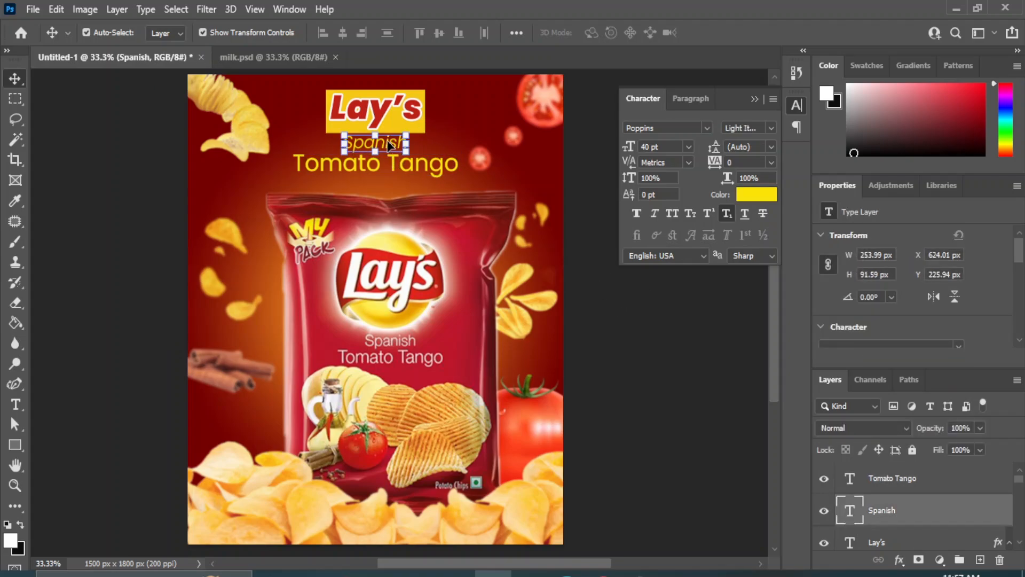
click(699, 383)
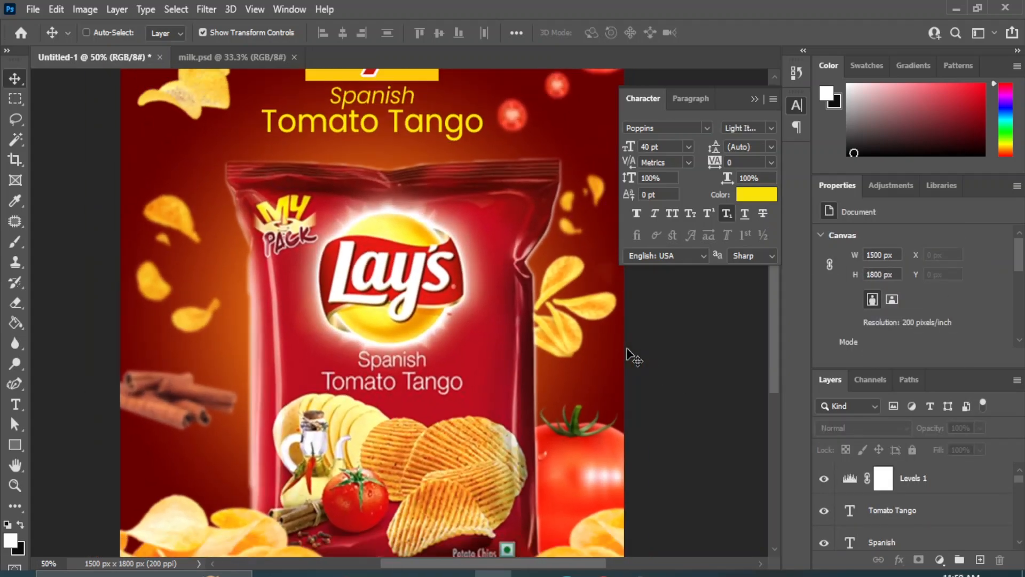